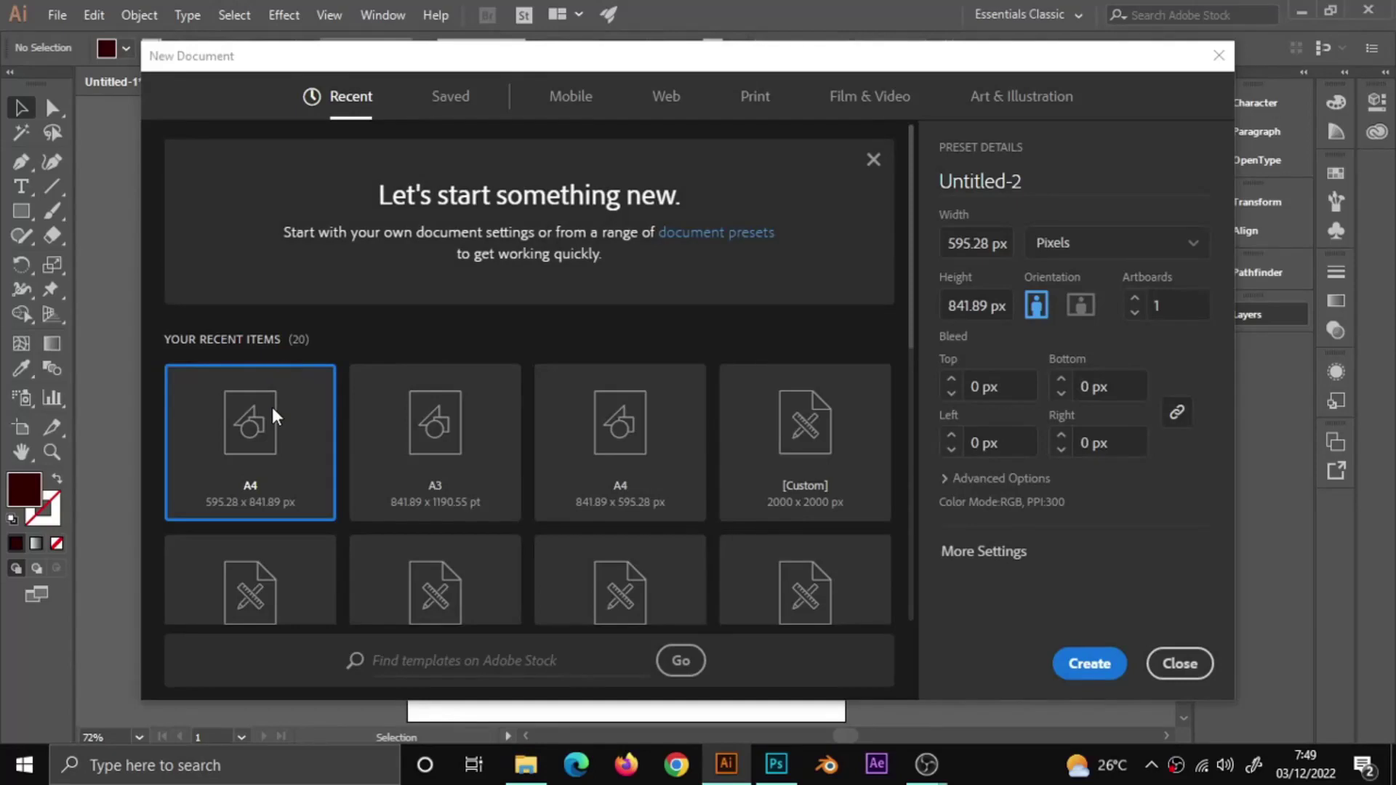
Create a new blank A4 document and fit the artboard in the window
left_click(1089, 663)
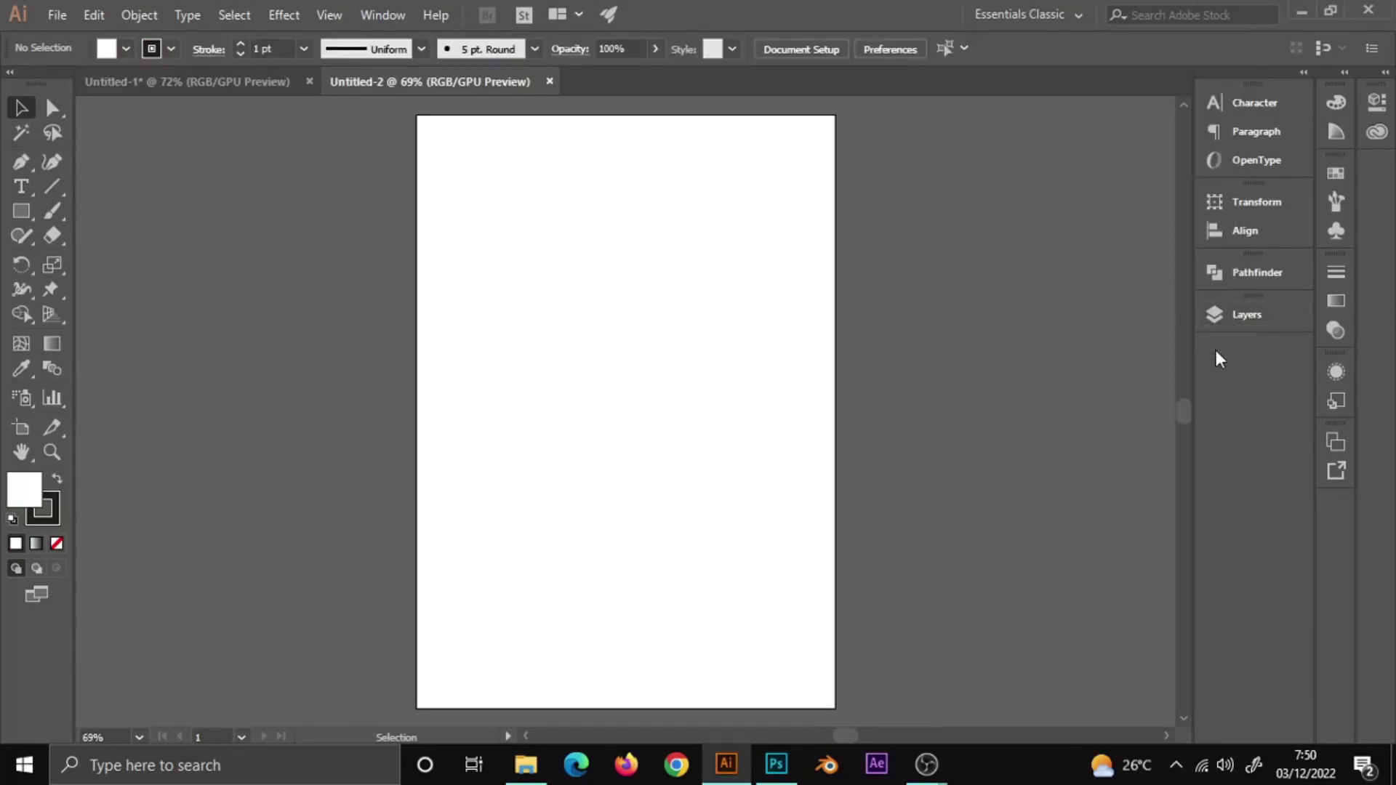
left_click(1246, 317)
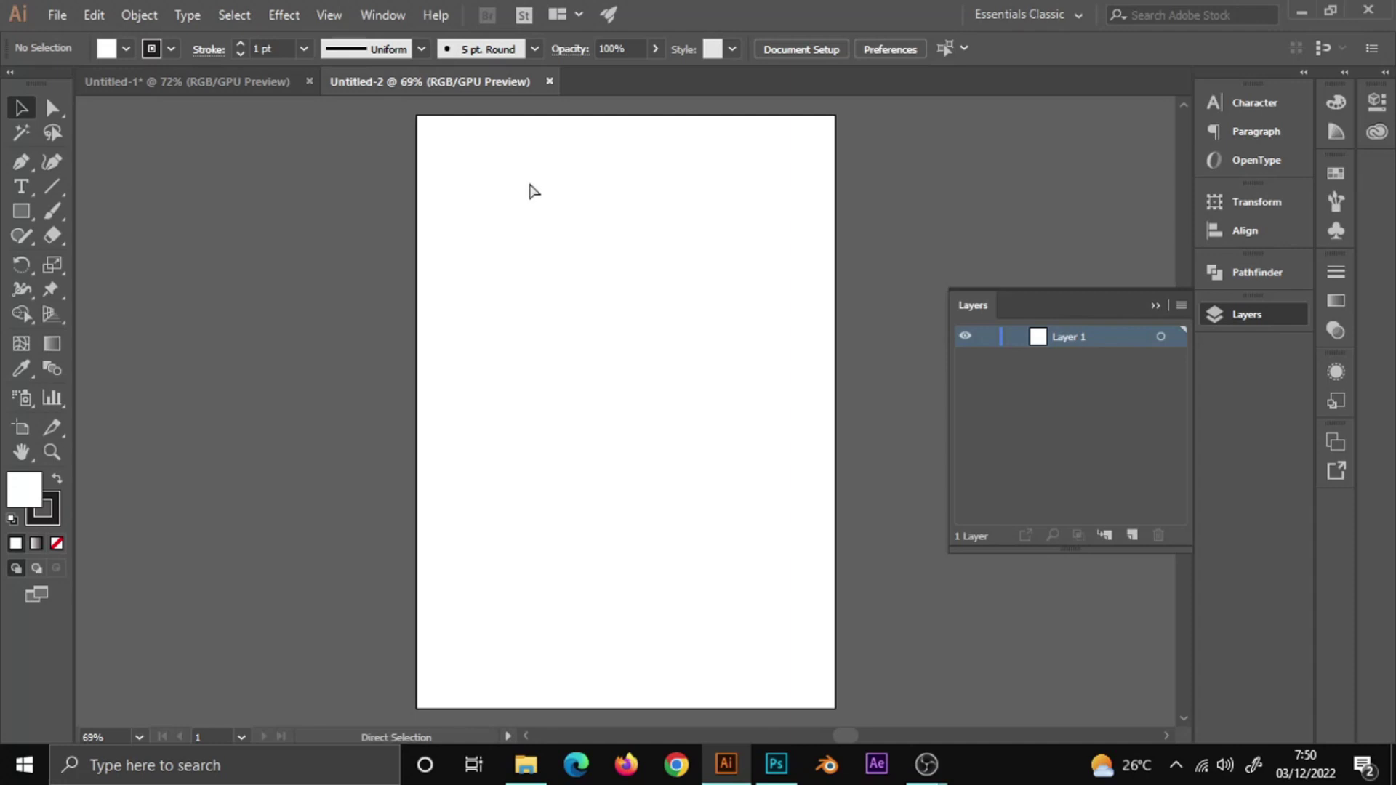
key("ctrl+0")
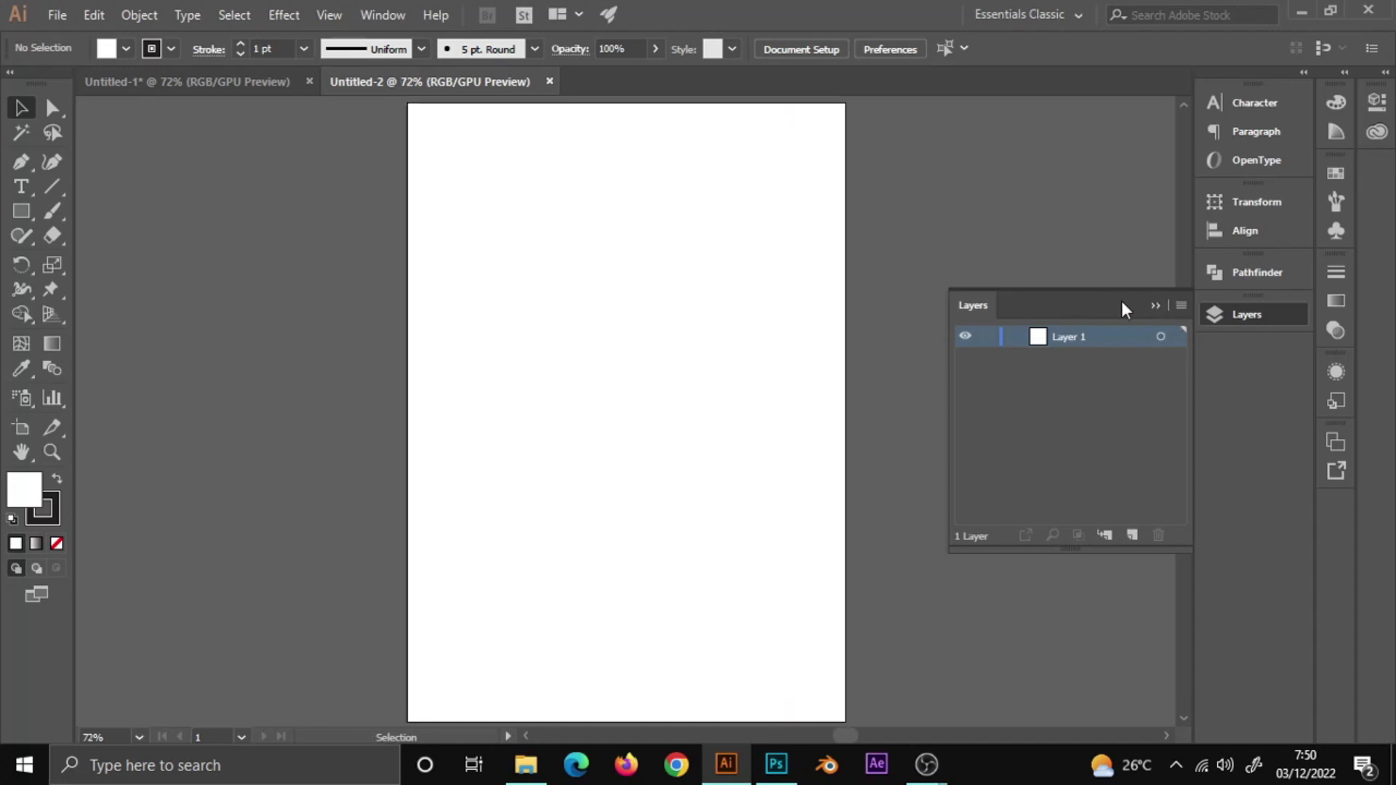
left_click(1155, 305)
Type MONKEYSTONE as a text object on the artboard
key("t")
key("ctrl+t")
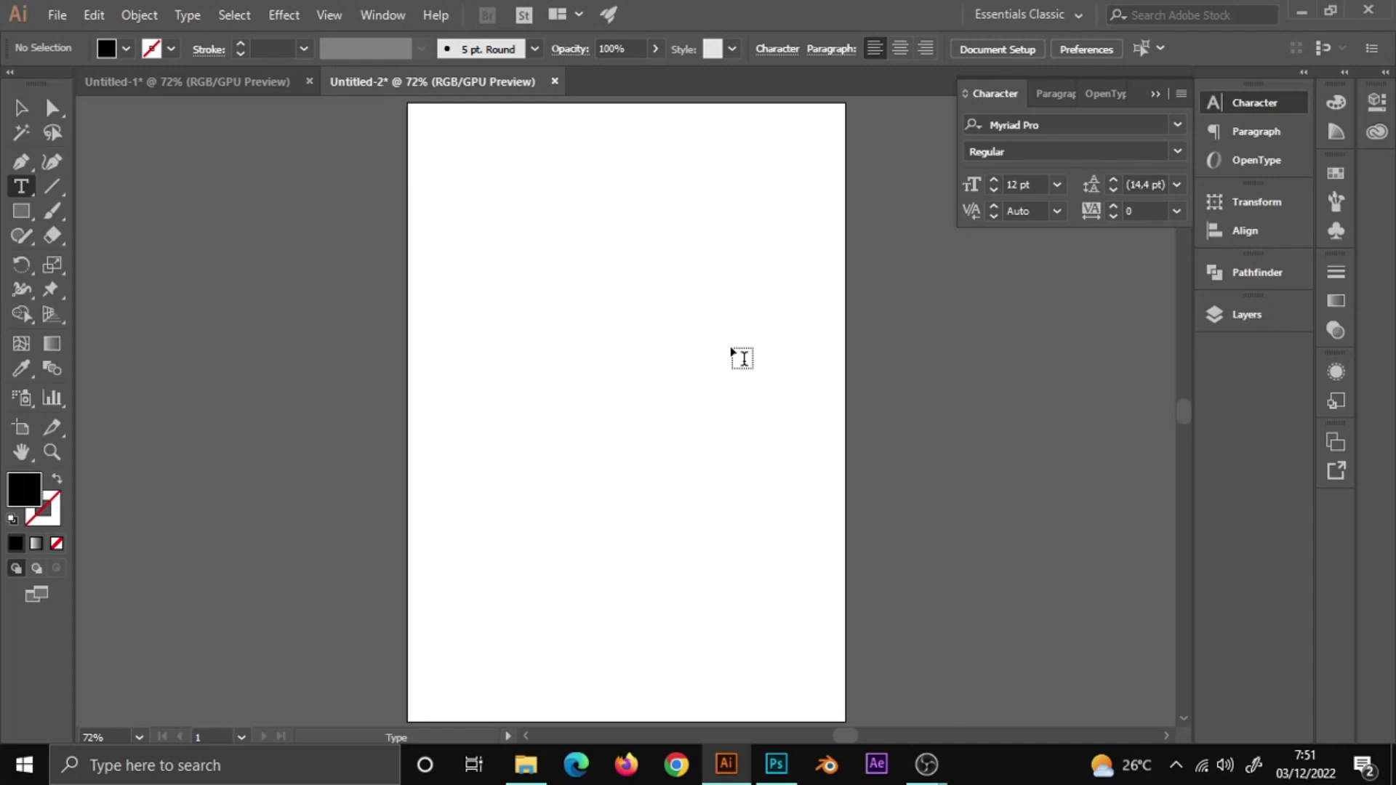
left_click(522, 385)
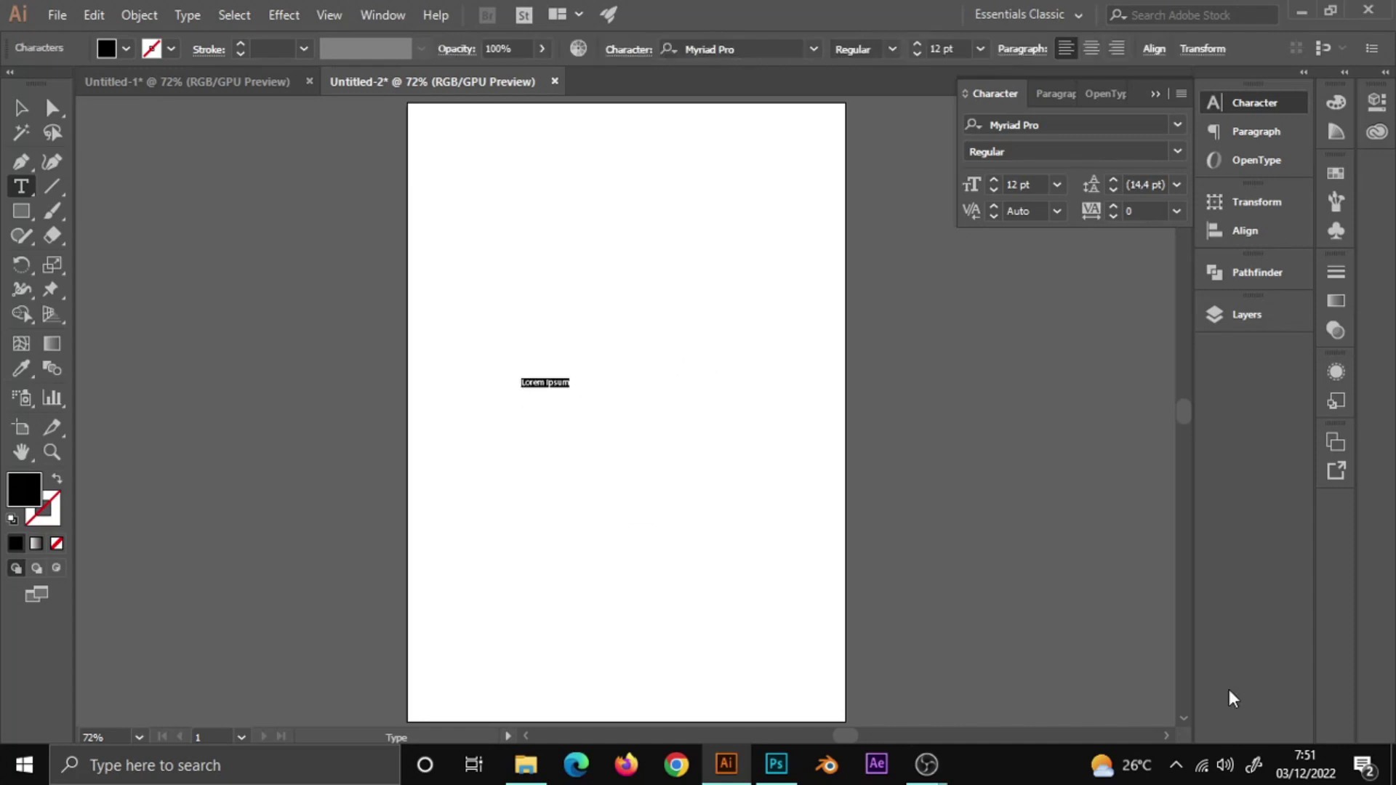
type("MONKEYSTONE")
Set MONKEYSTONE to 72 pt in the NEO ESPORT font
left_click(21, 108)
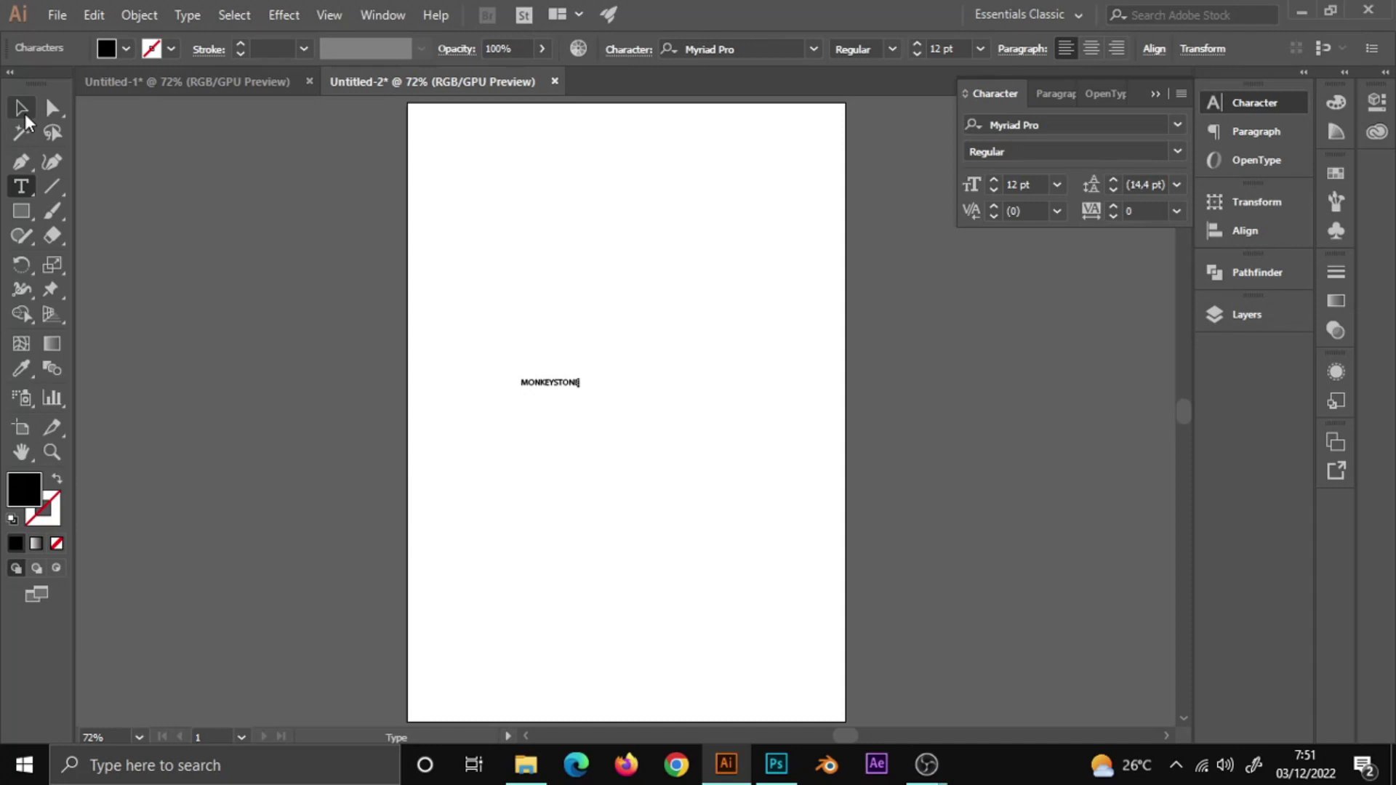
left_click(1058, 184)
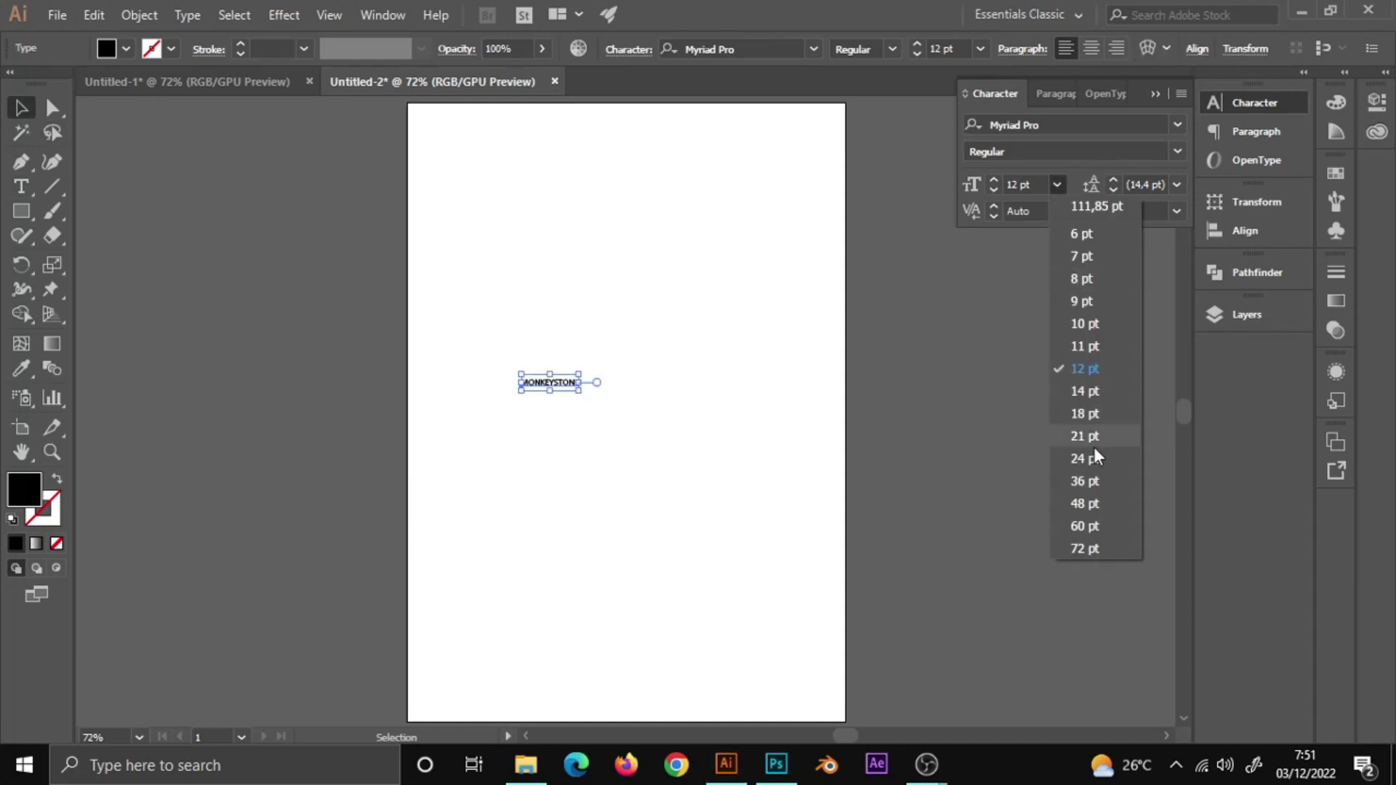
left_click(1084, 549)
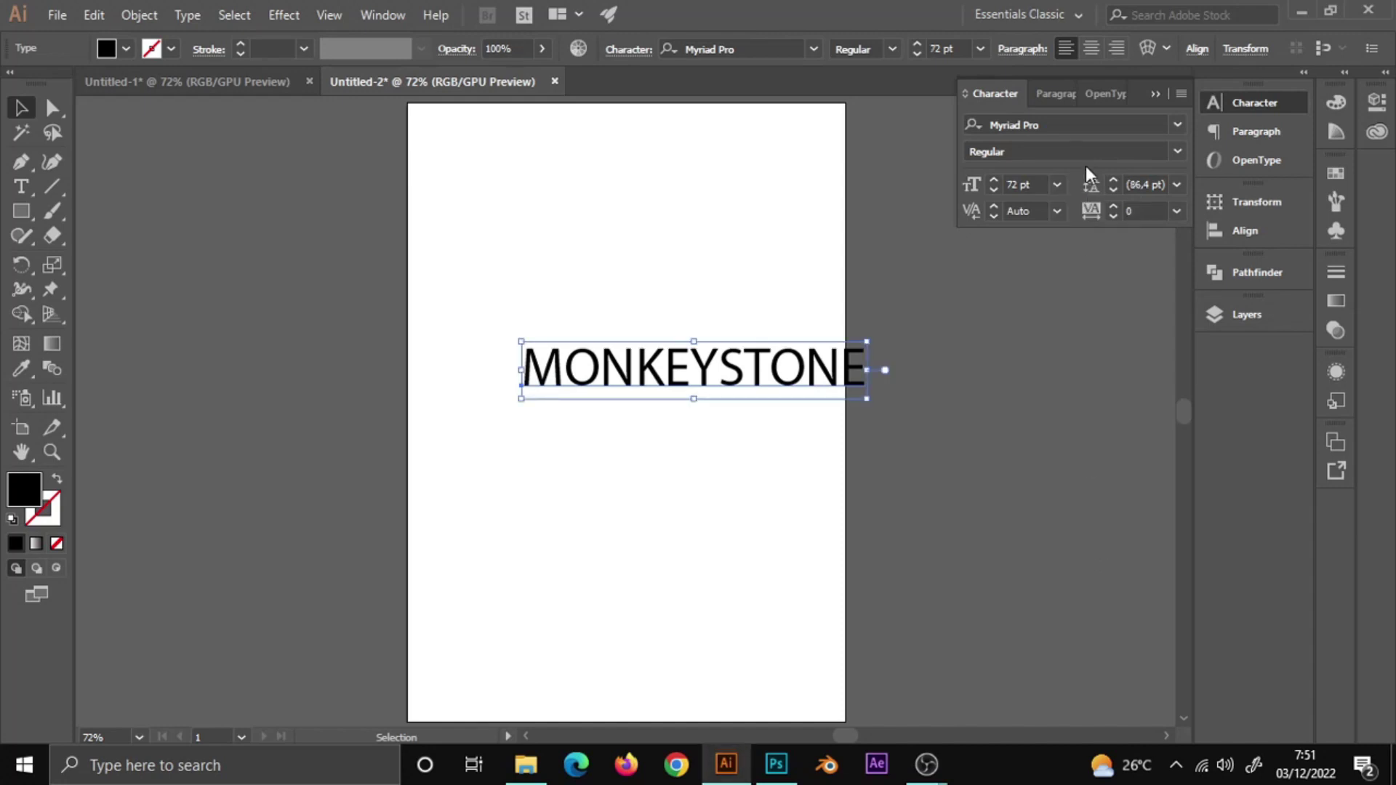
left_click(1078, 125)
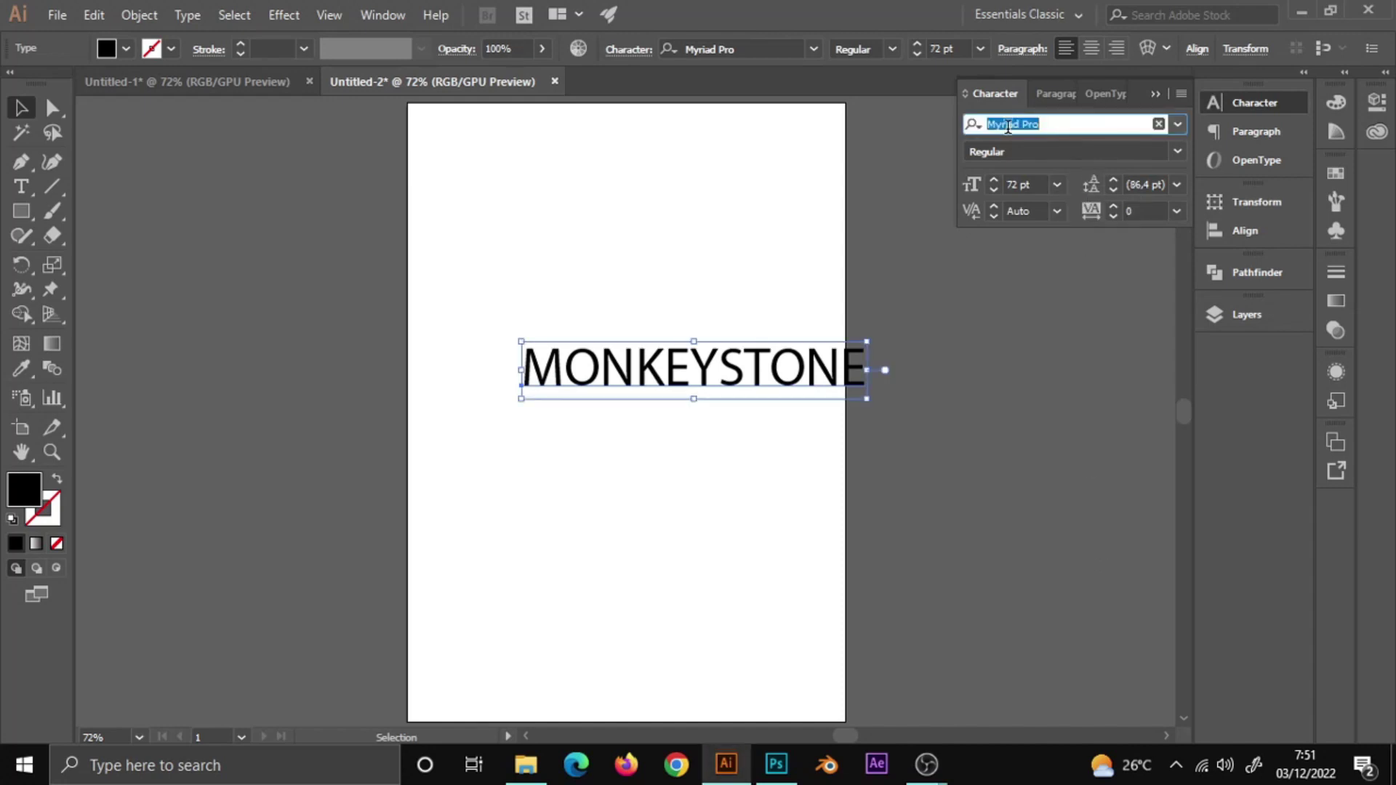
type("NEO")
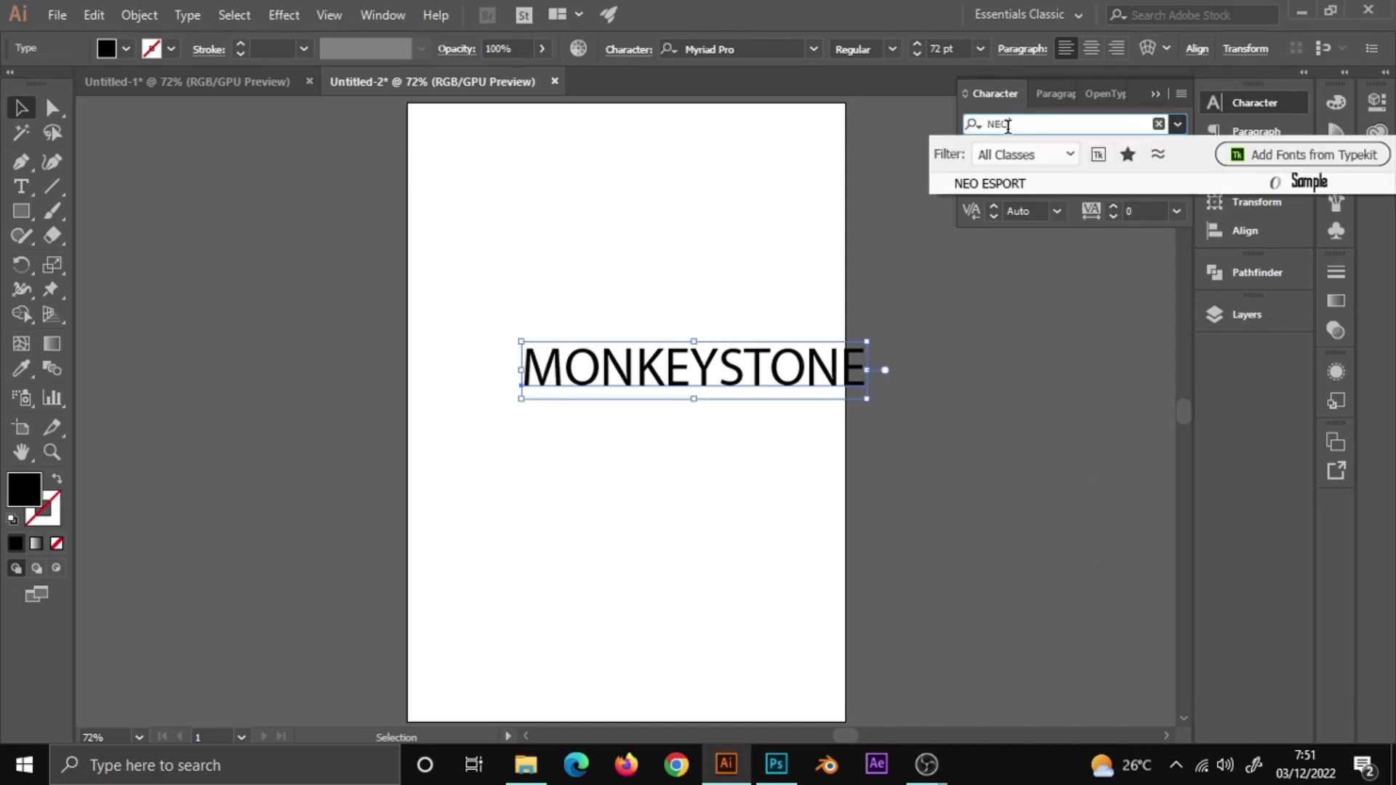
left_click(1002, 182)
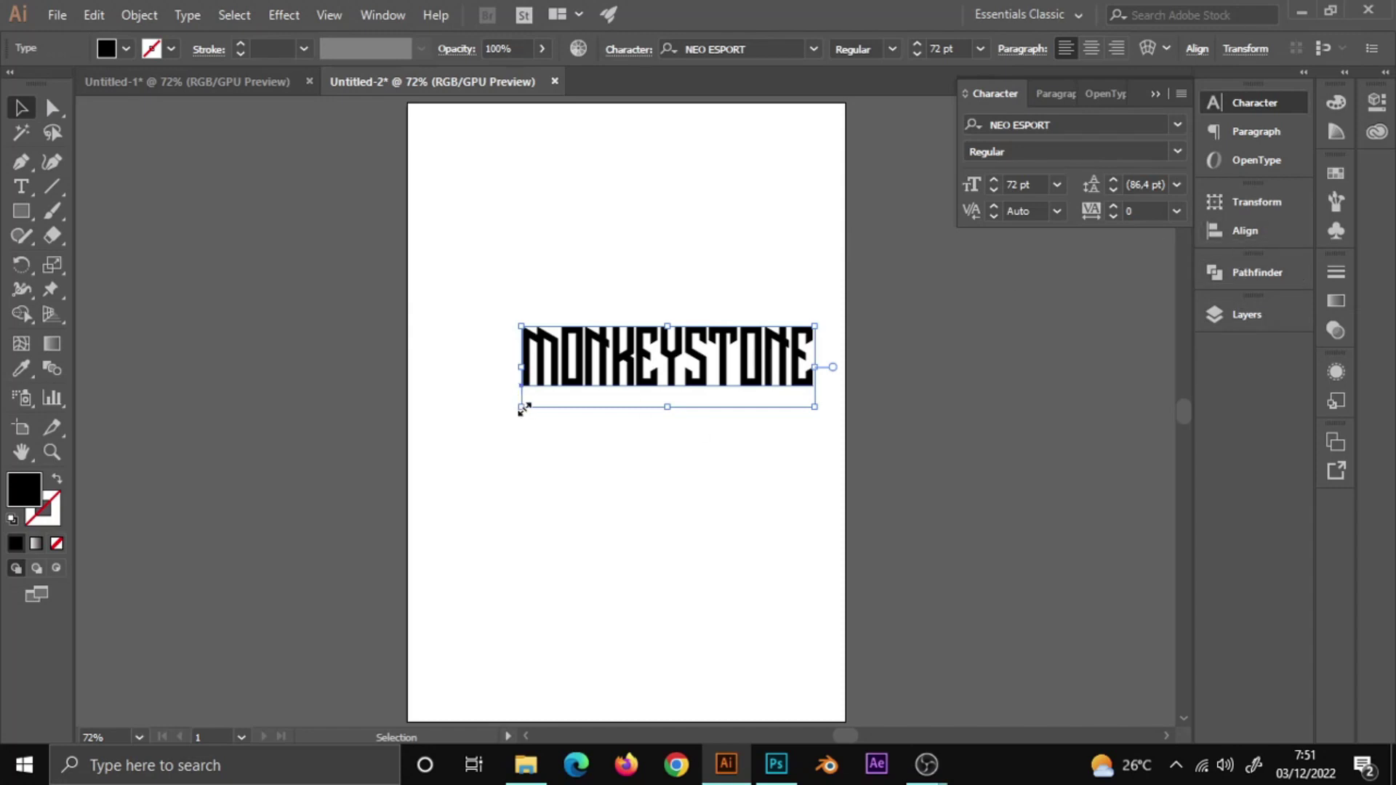
Scale the text up slightly and centre it horizontally and vertically on the artboard
left_click_drag(523, 409, 500, 446)
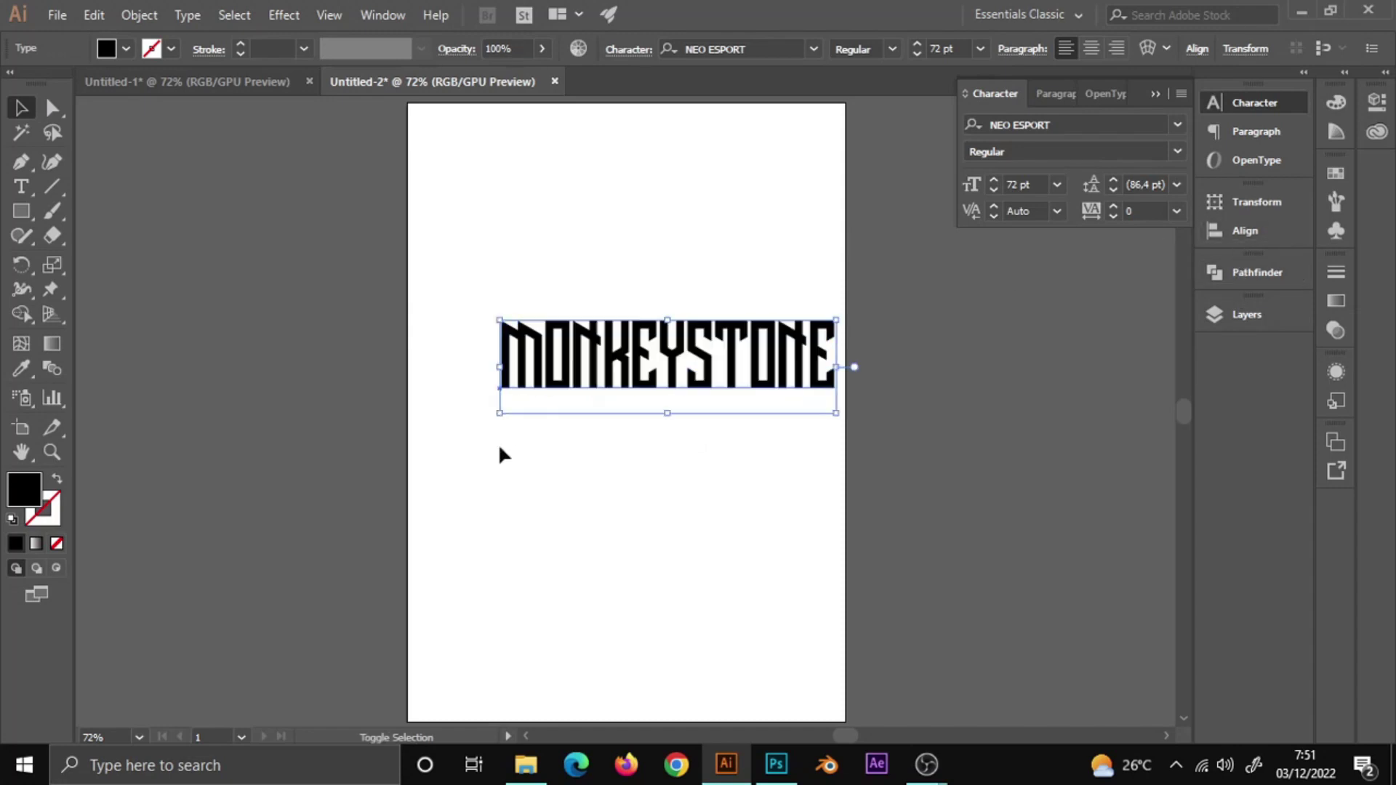
left_click(1236, 234)
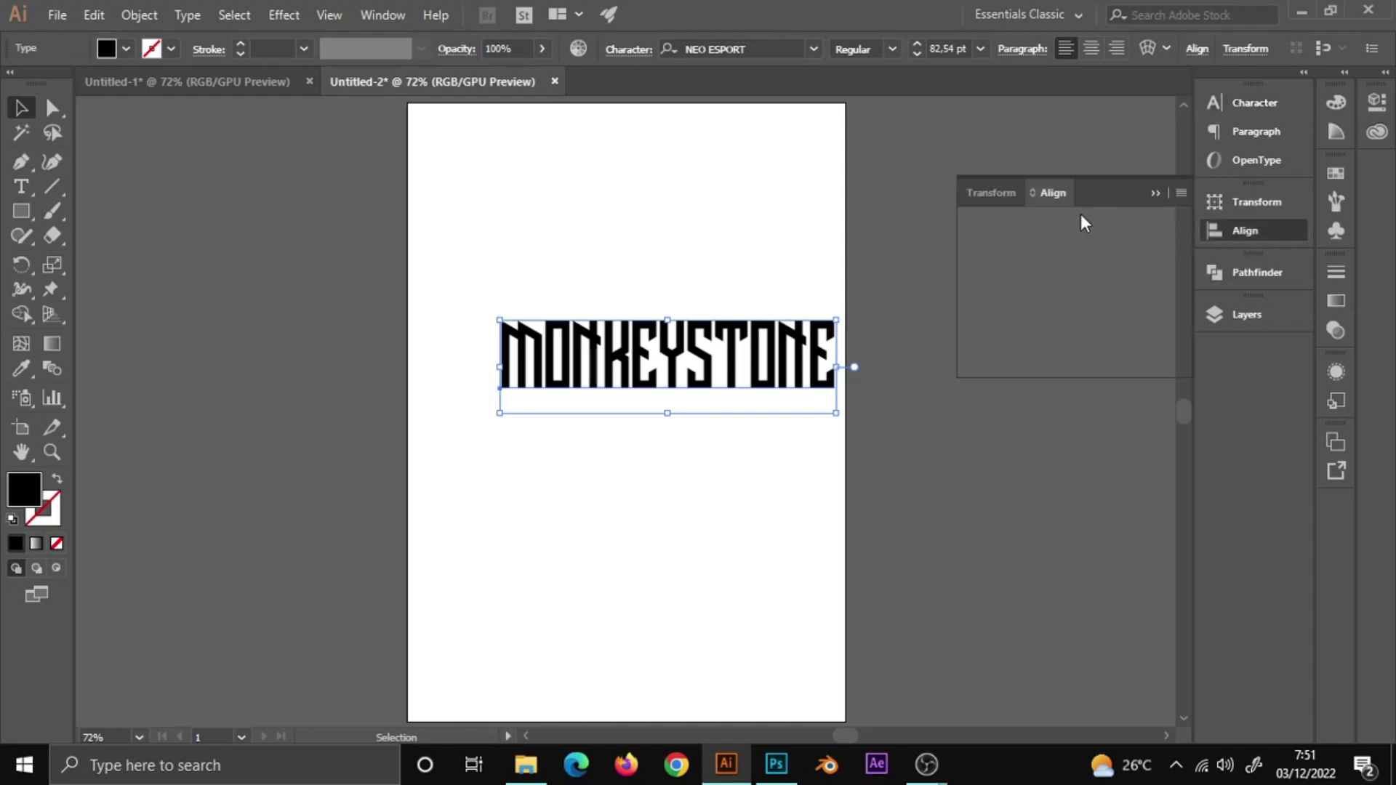
left_click(1013, 245)
left_click(1137, 243)
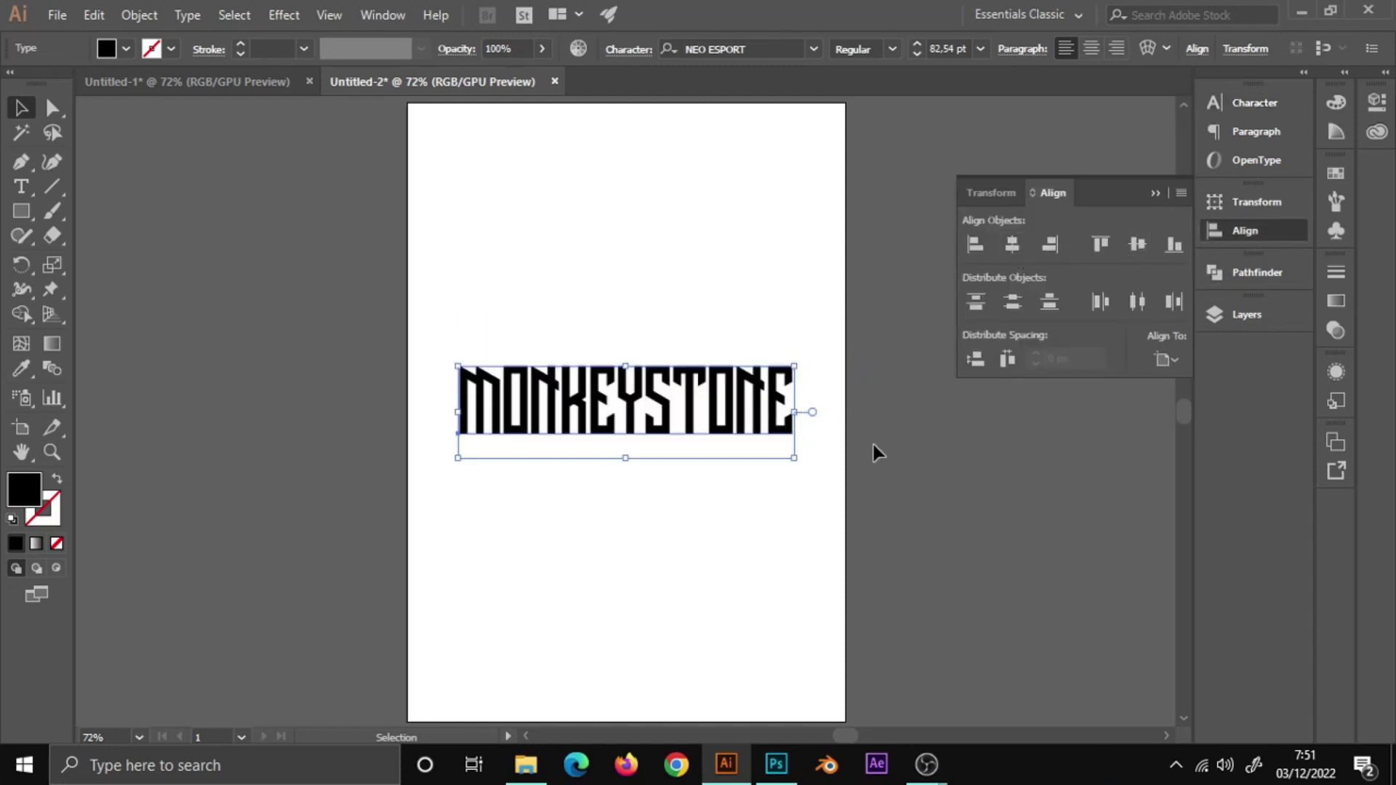
left_click(1155, 193)
left_click(869, 354)
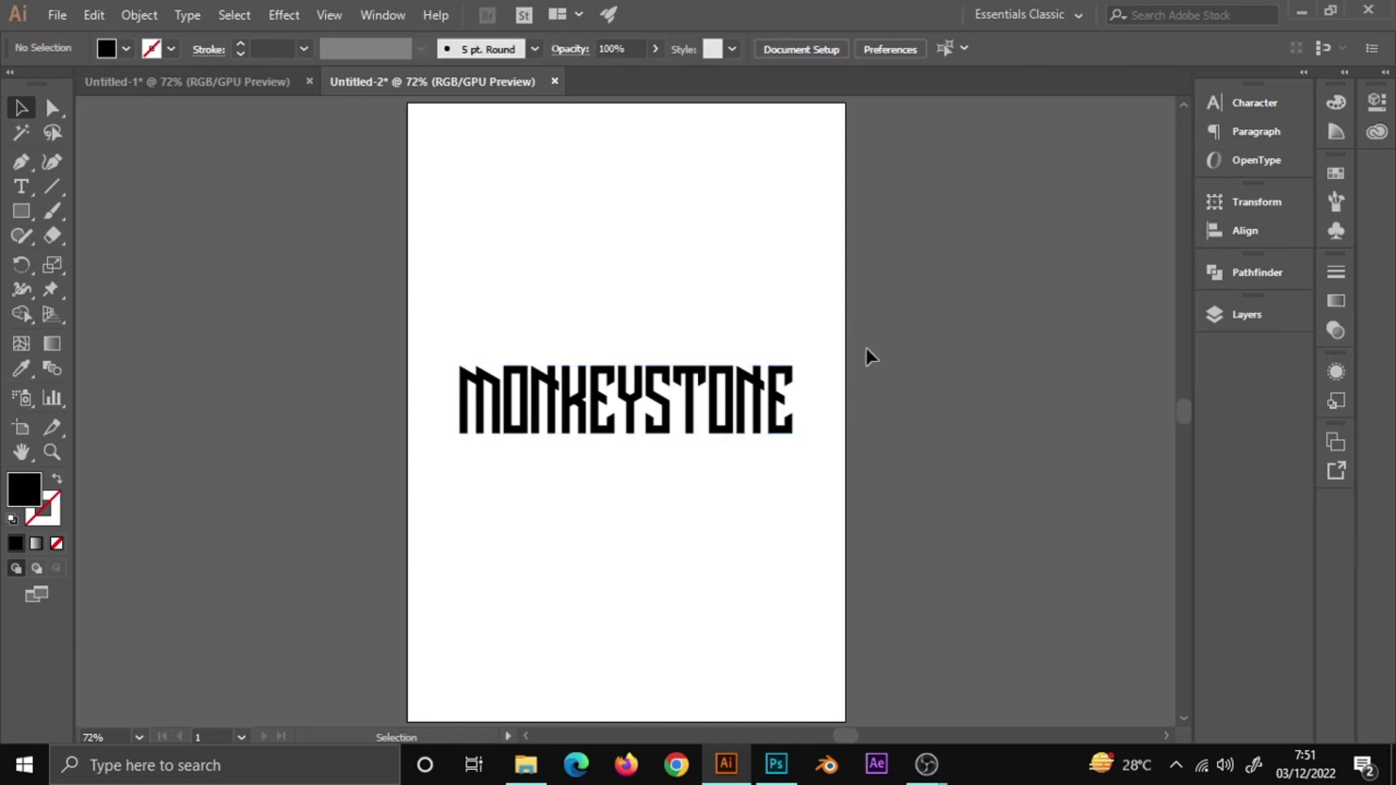
Warp MONKEYSTONE with an Arc Lower envelope at -15% bend
left_click(695, 416)
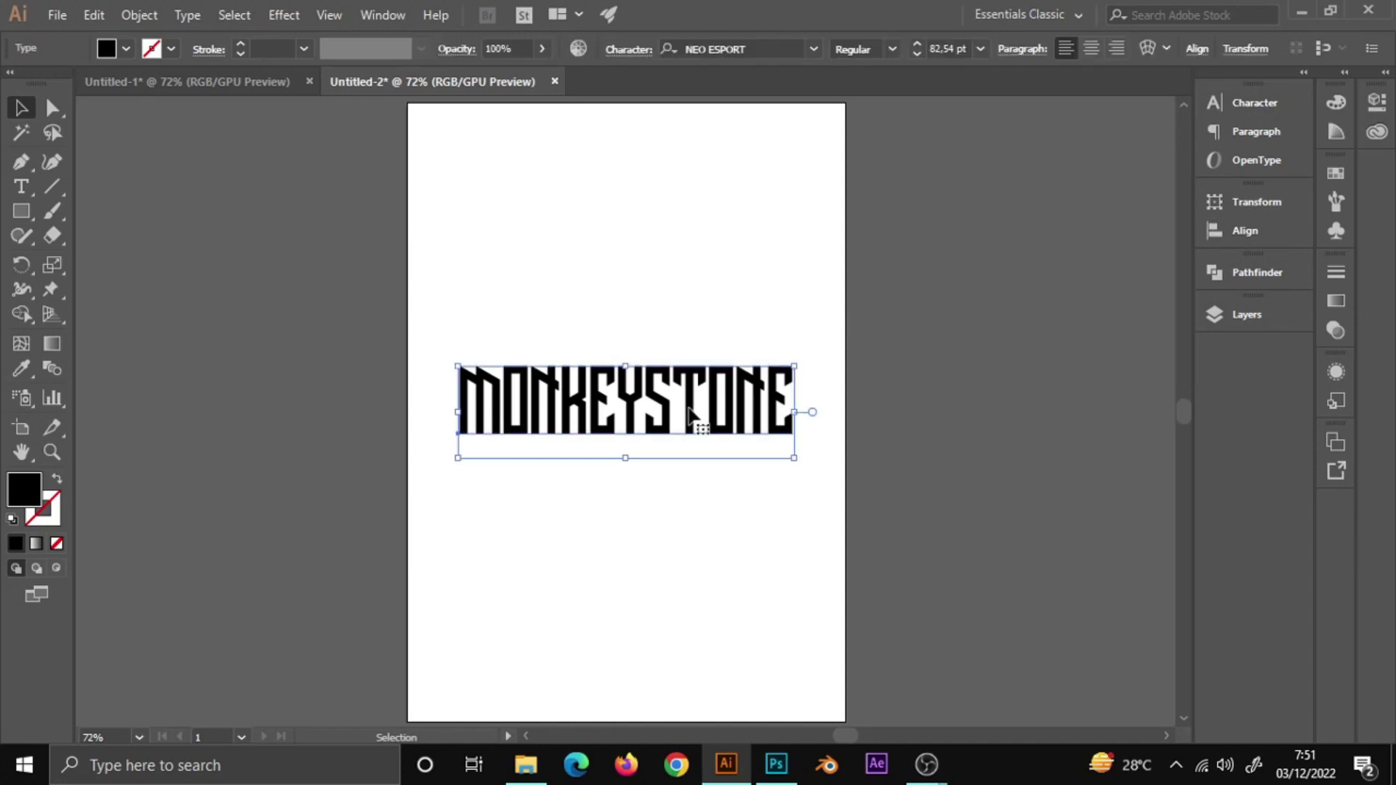
left_click(1146, 49)
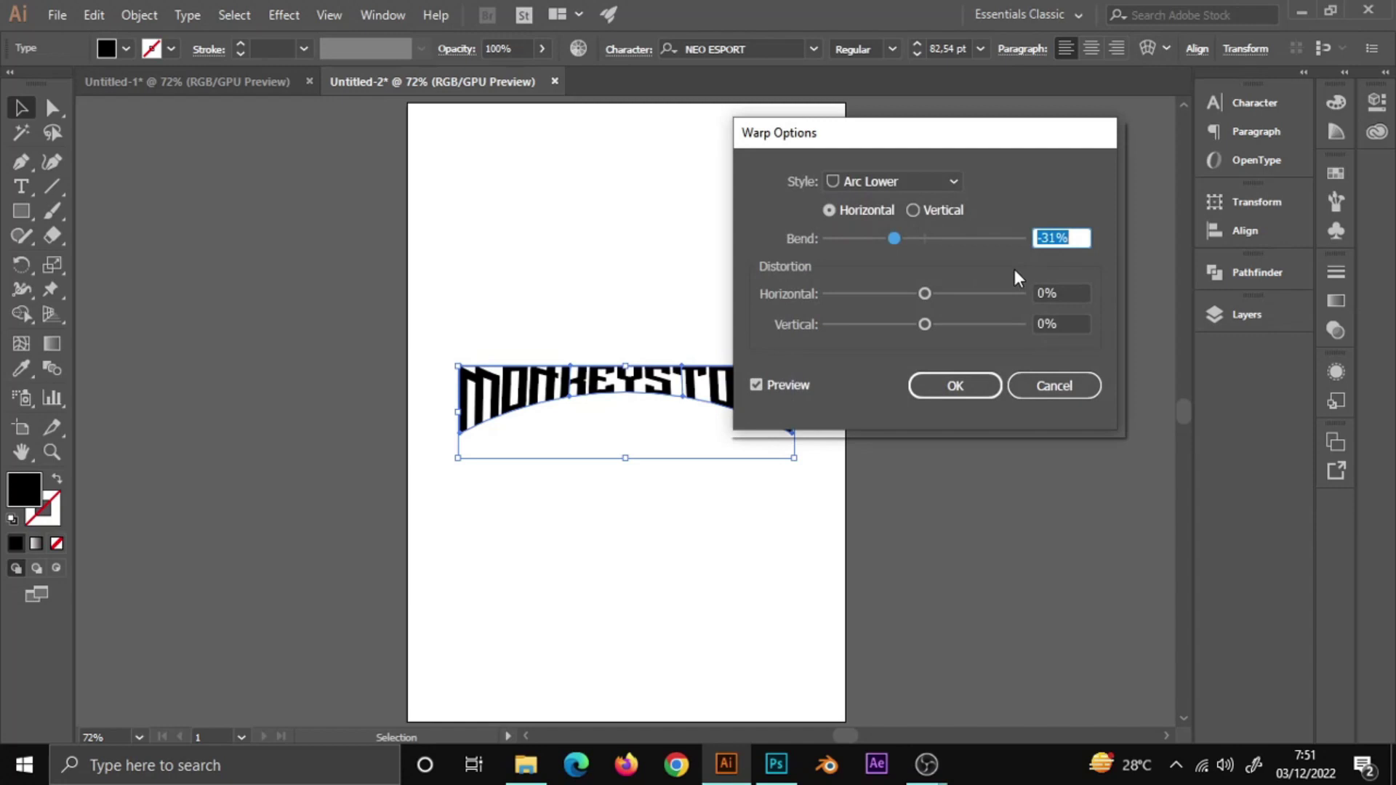
left_click_drag(898, 238, 914, 242)
left_click_drag(913, 241, 917, 242)
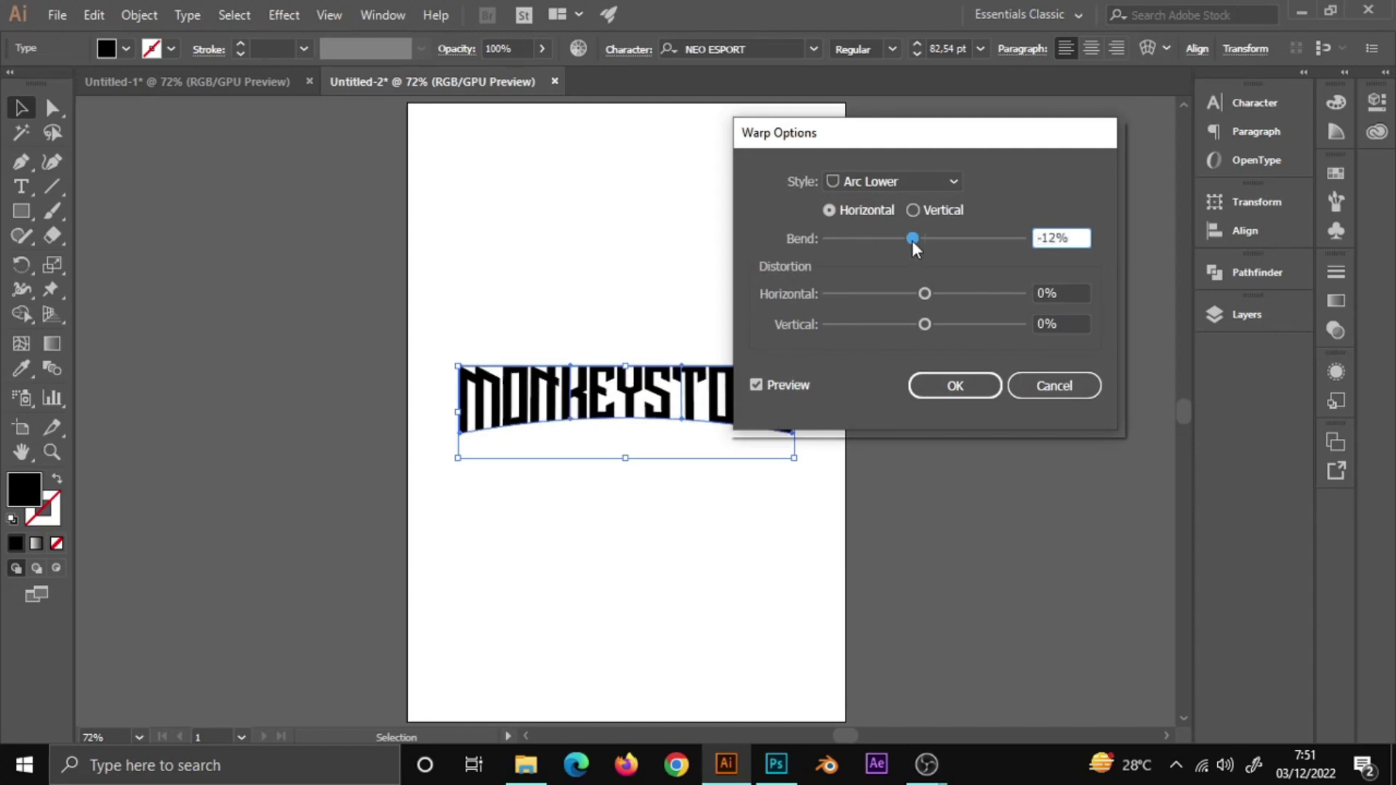
left_click_drag(912, 239, 908, 242)
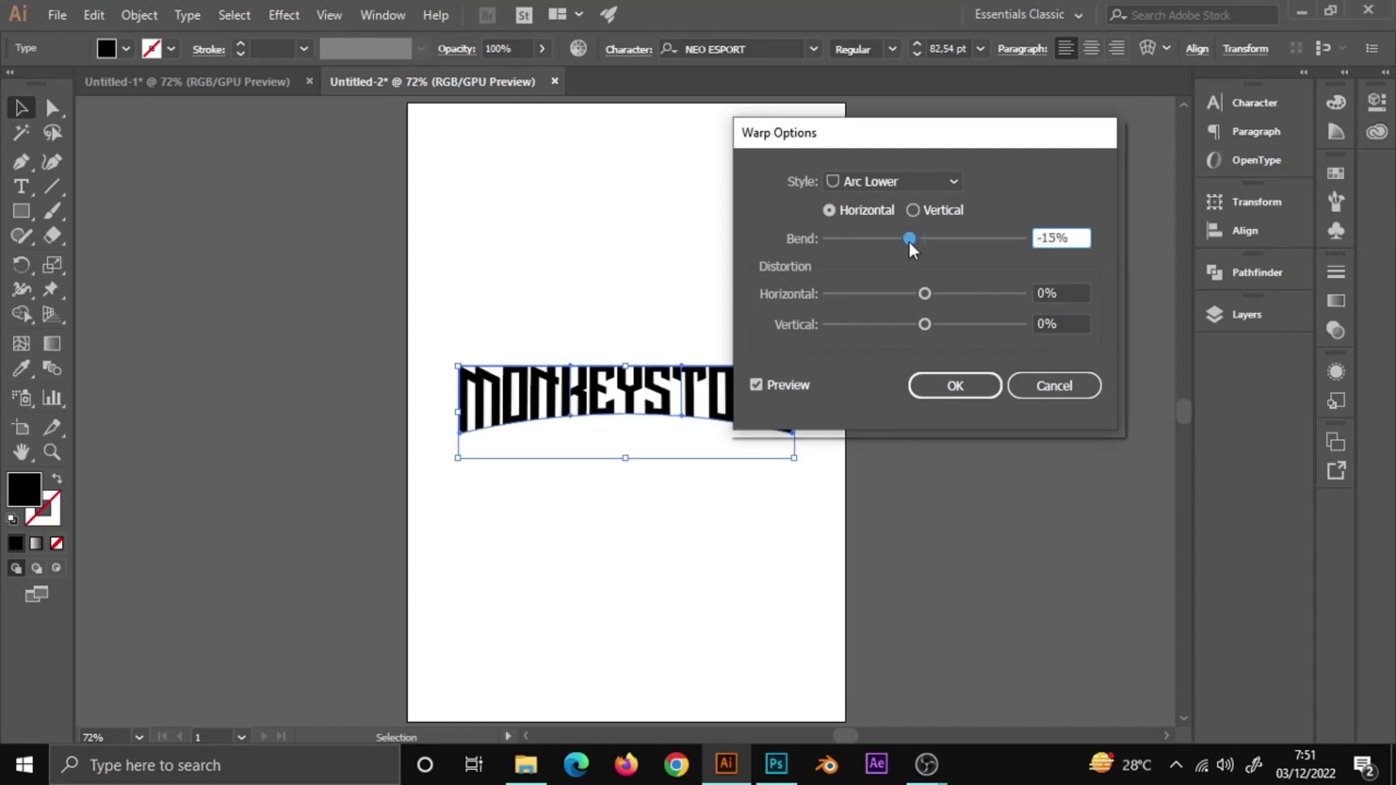
left_click(955, 386)
left_click(804, 282)
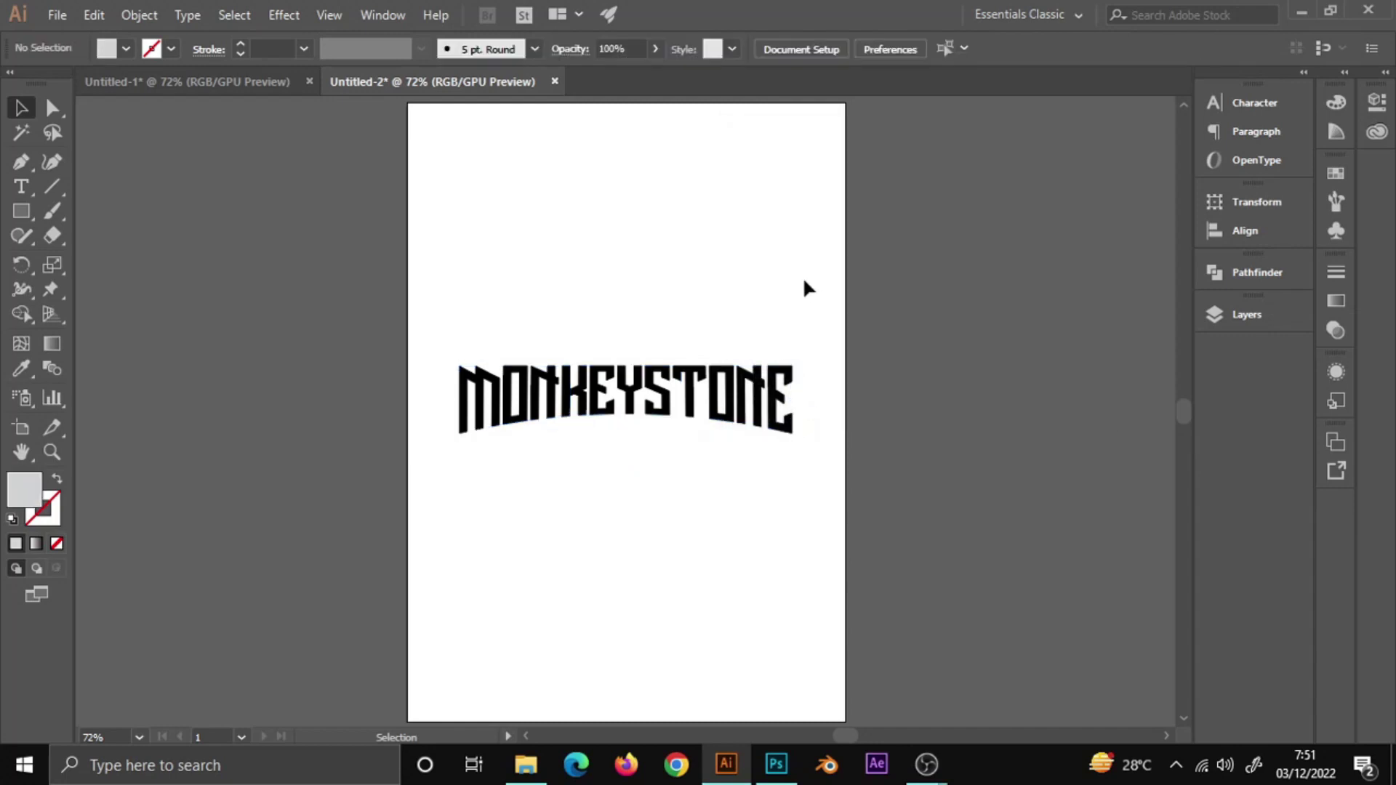
Expand the warped MONKEYSTONE envelope into plain shapes
left_click(781, 393)
key("F7")
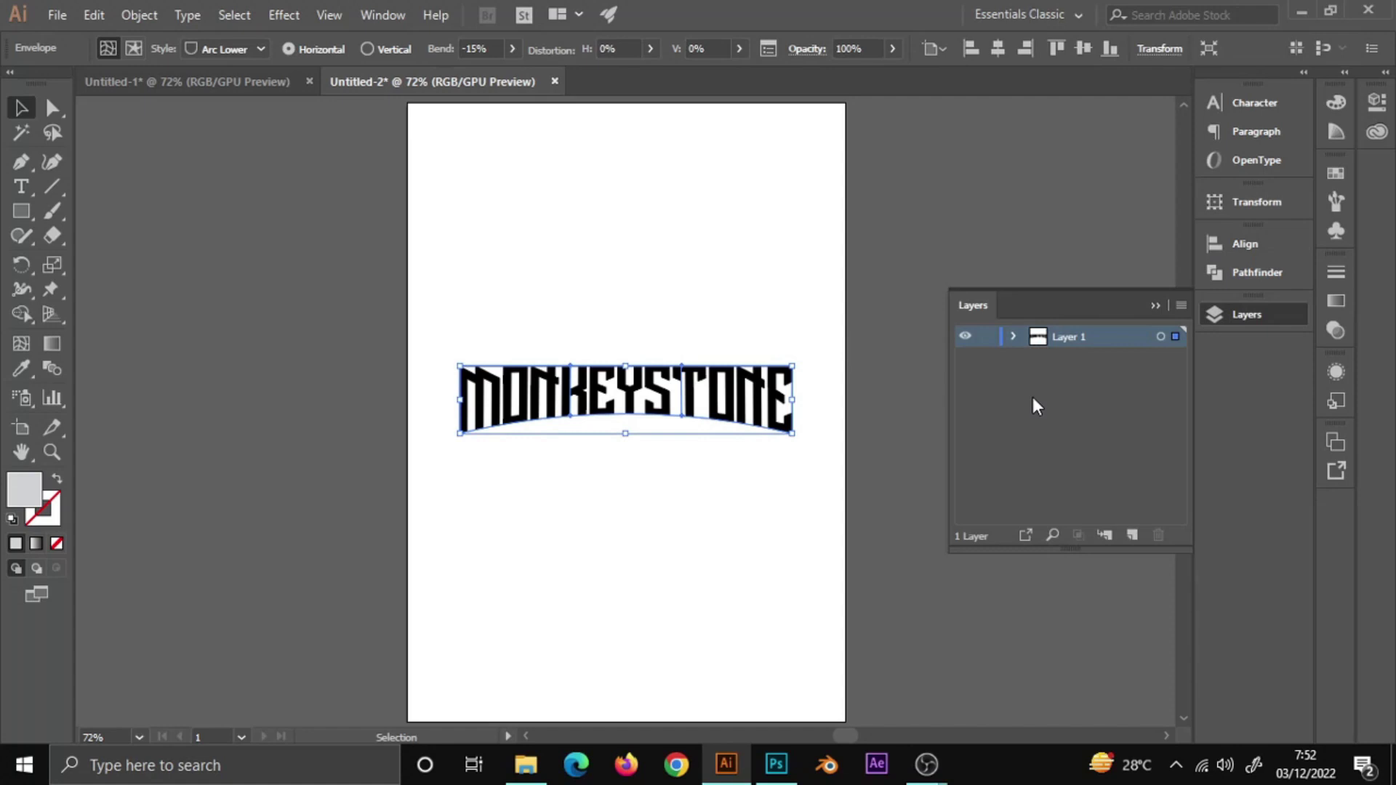
left_click(151, 20)
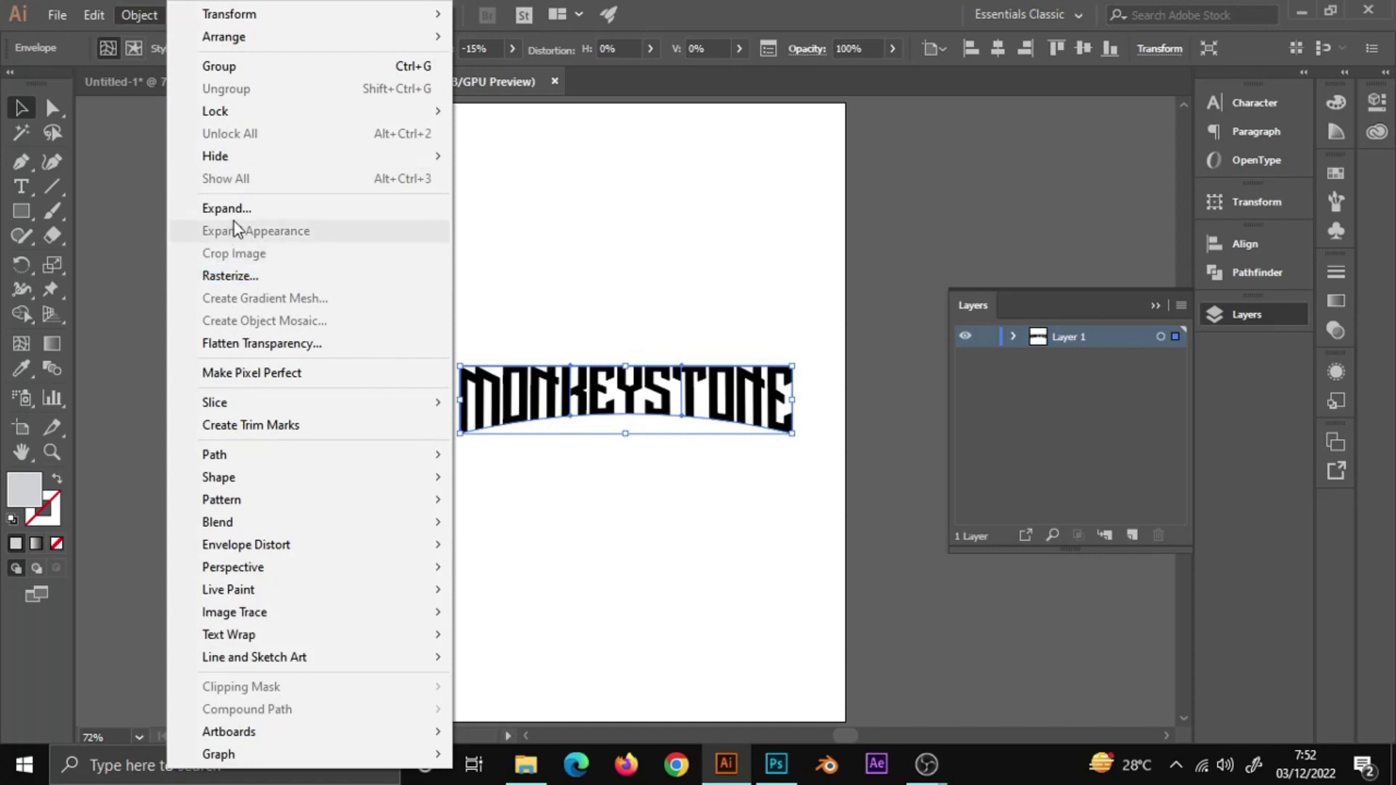
left_click(239, 211)
left_click(633, 493)
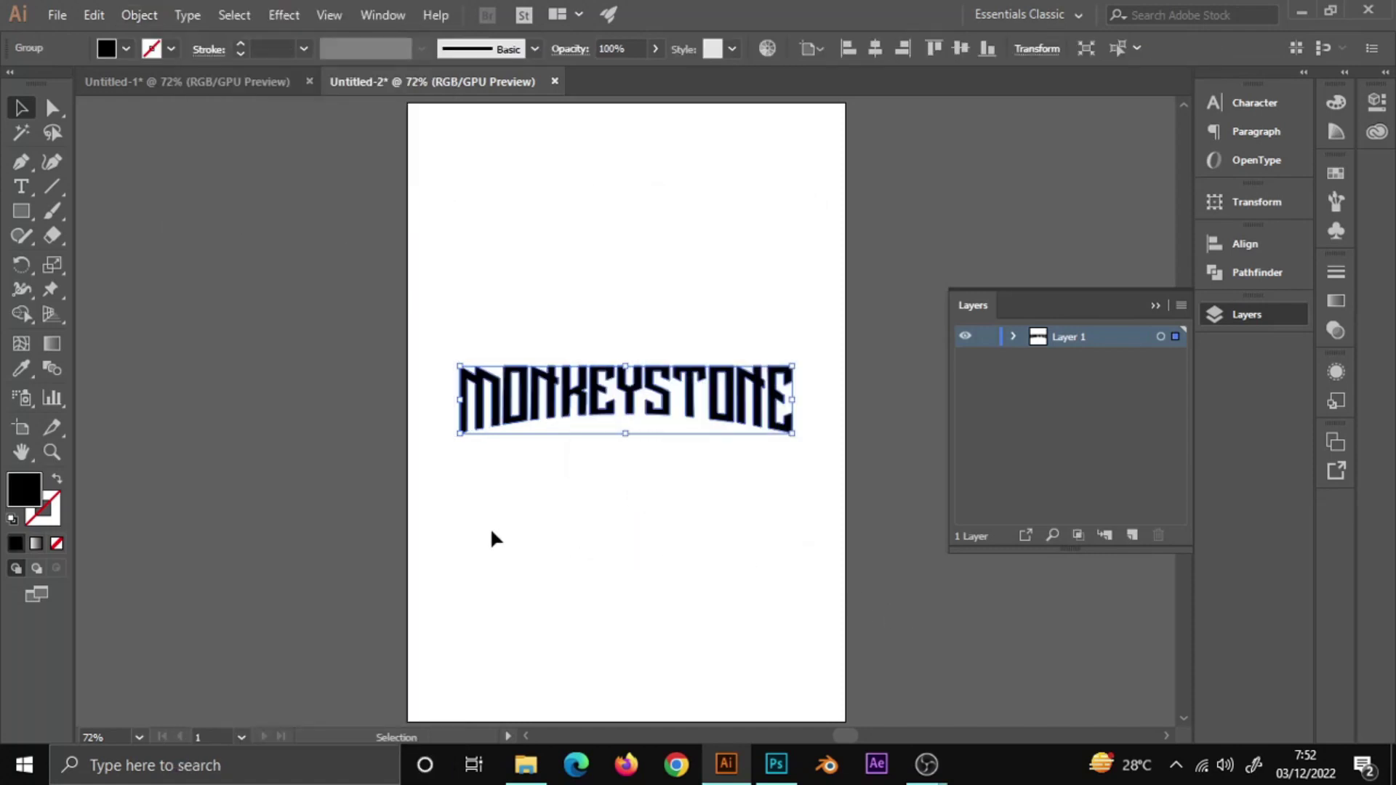
Inspect the expanded anchor points and select the second group in Layer 1
key("a")
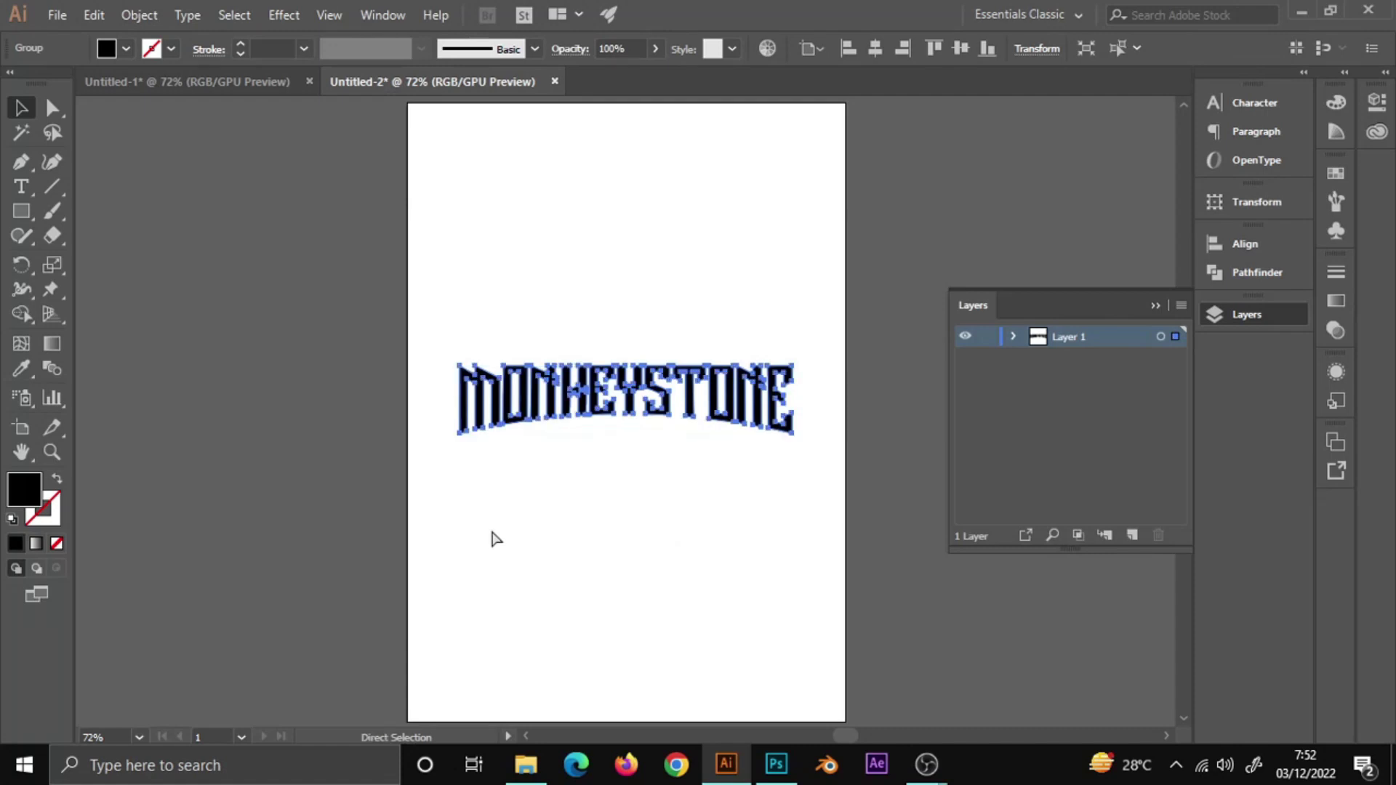
key("v")
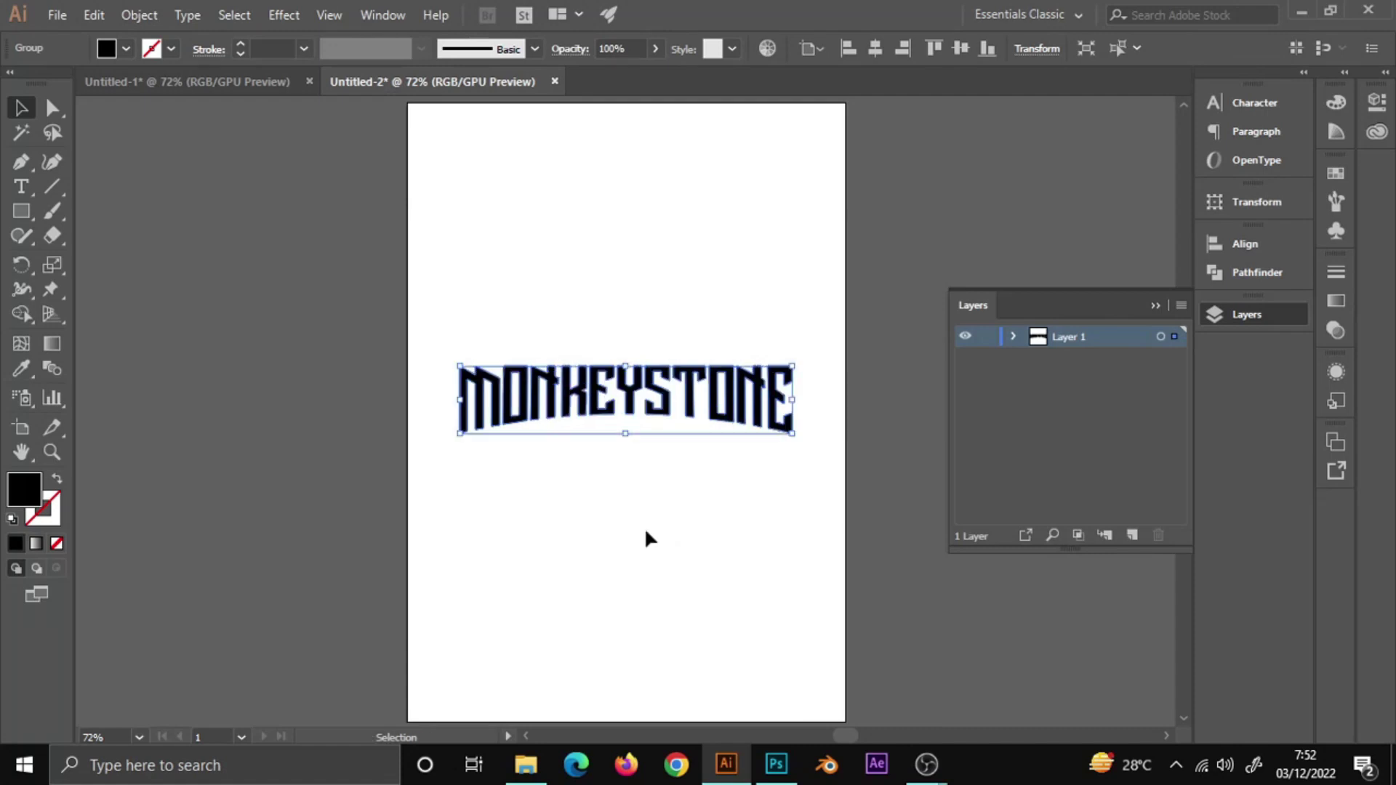
left_click(1012, 336)
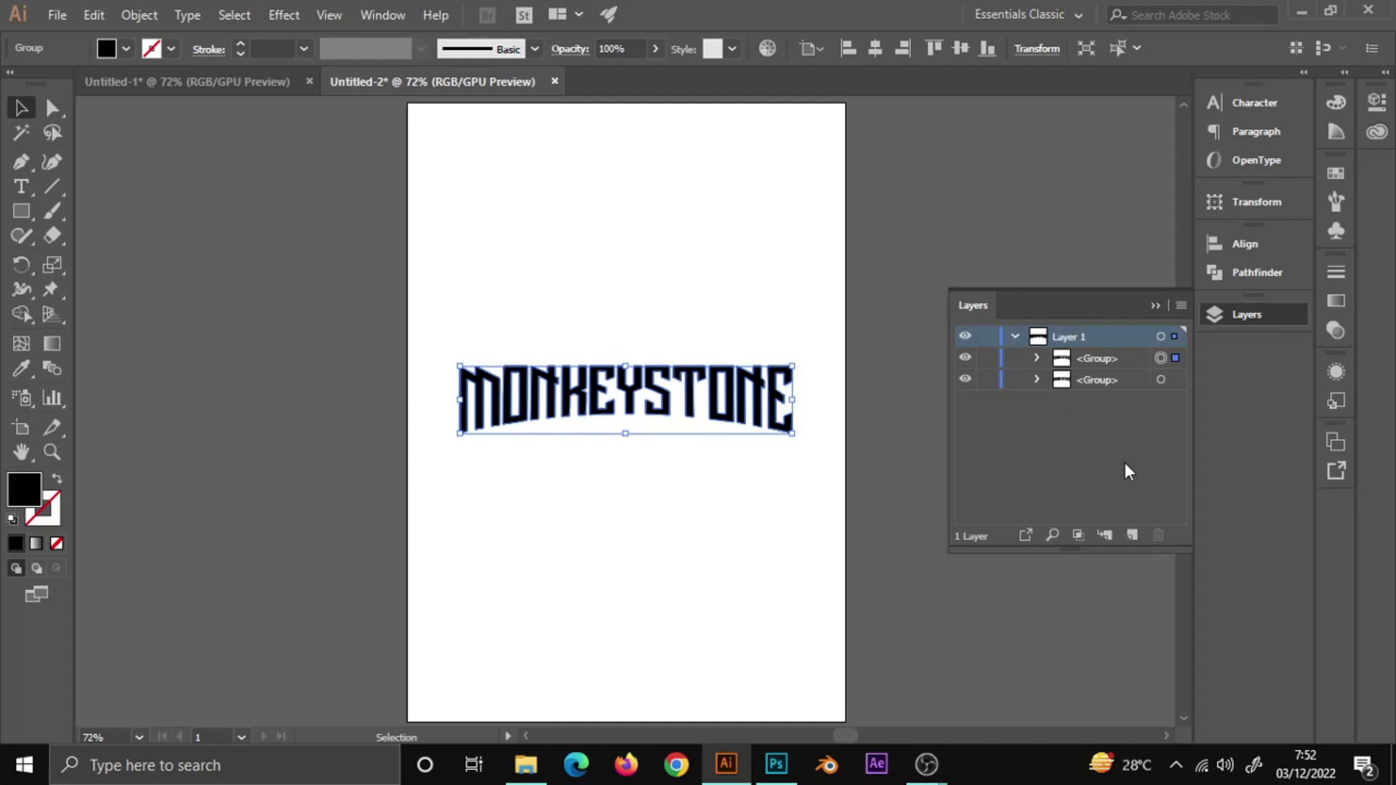
left_click(1101, 379)
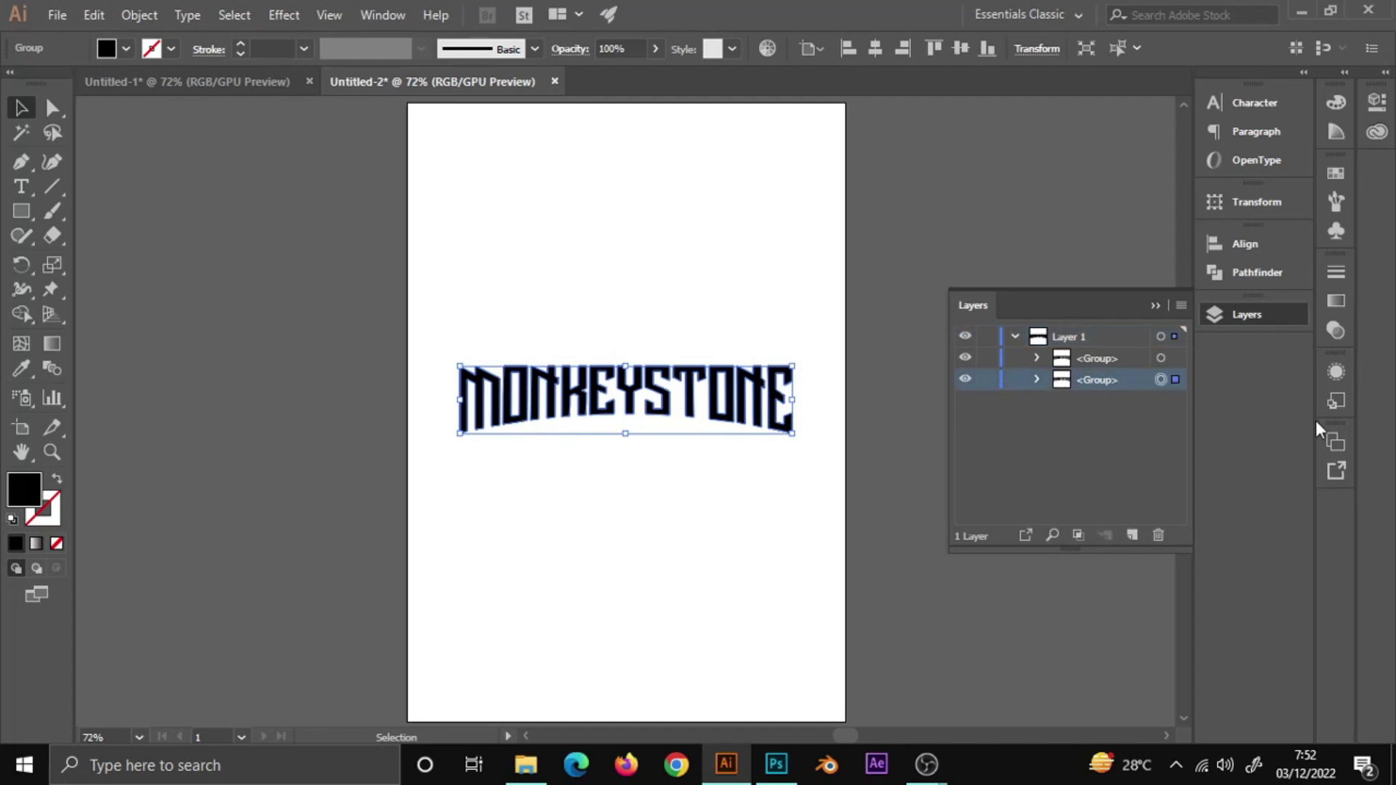
Give the lower group a 10 px mitred Offset Path effect, then select the upper group
left_click(1335, 368)
left_click(1138, 513)
mouse_move(1201, 141)
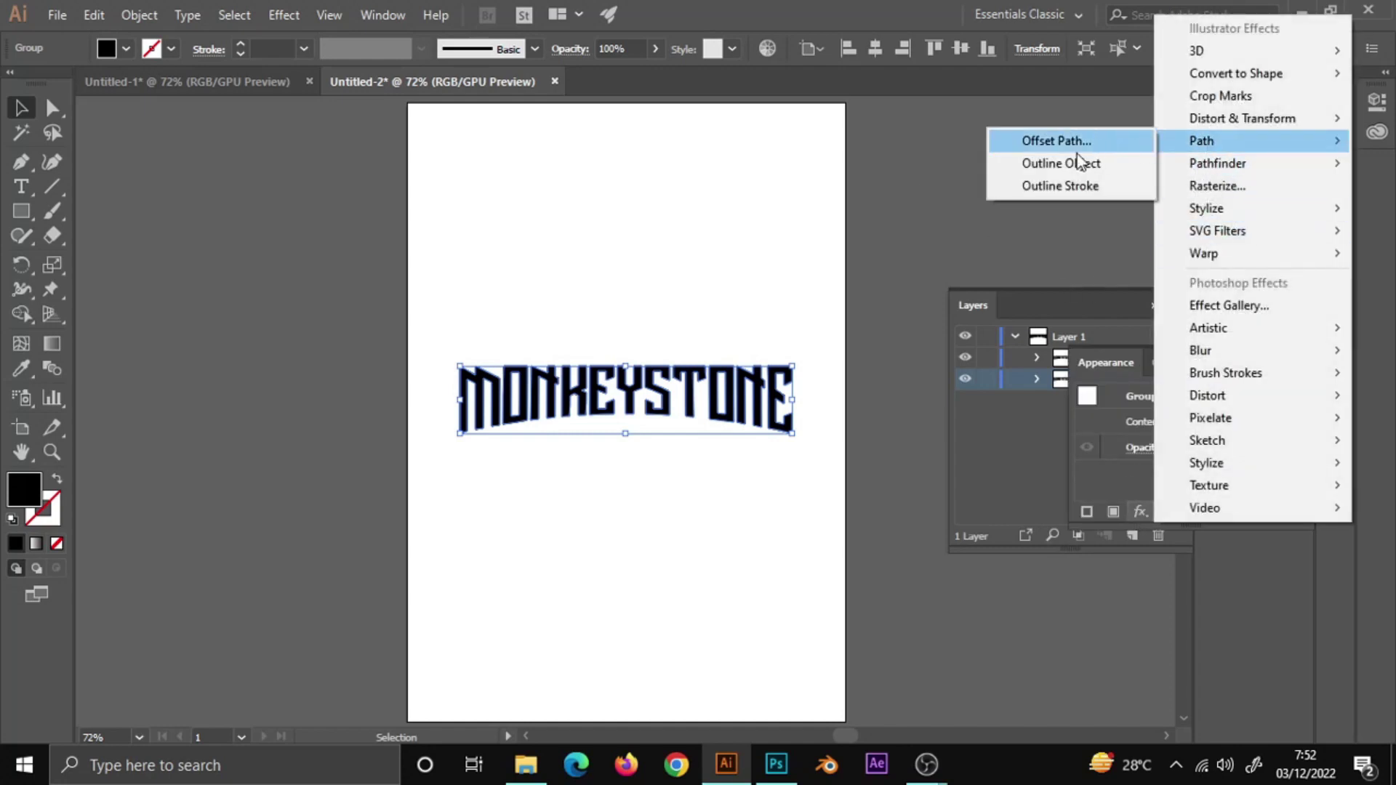
left_click(1040, 141)
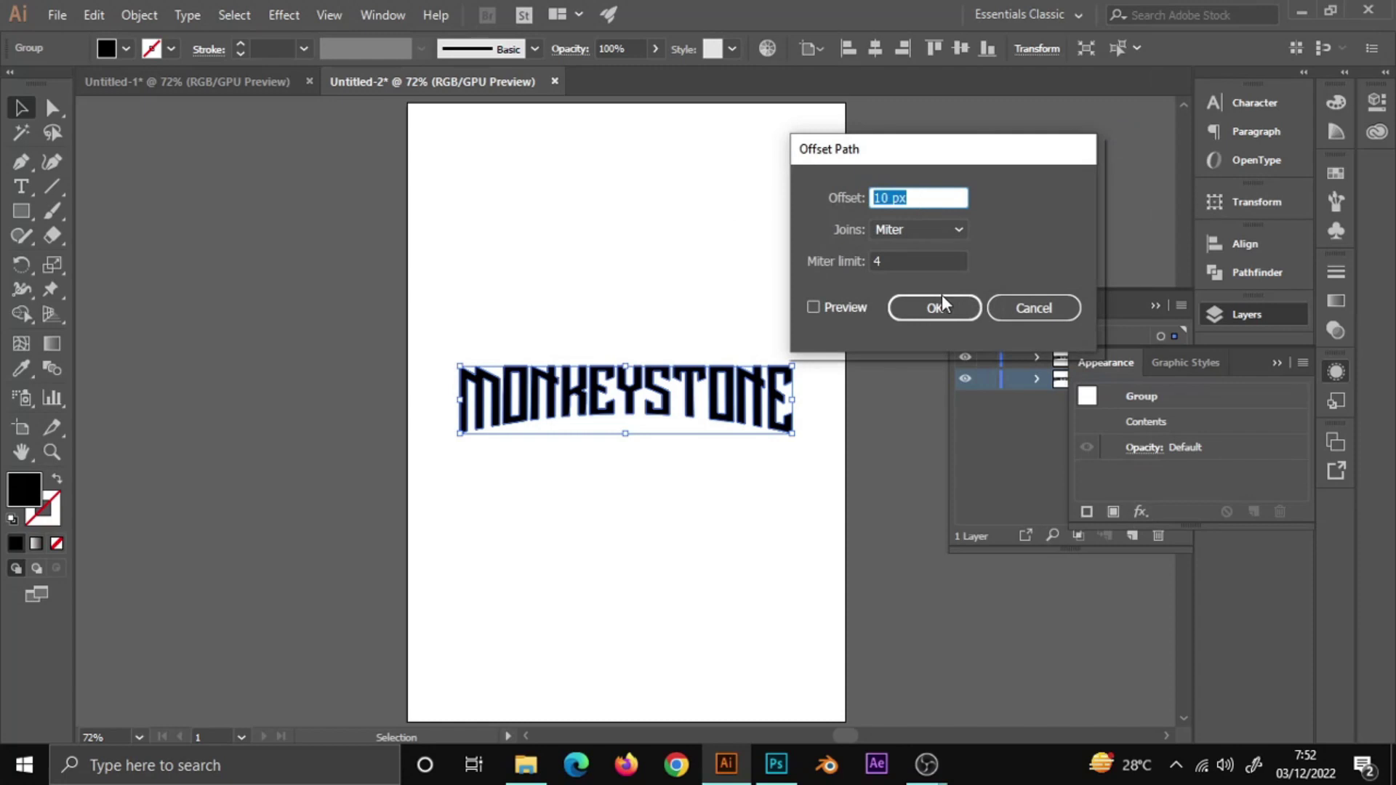
left_click(845, 303)
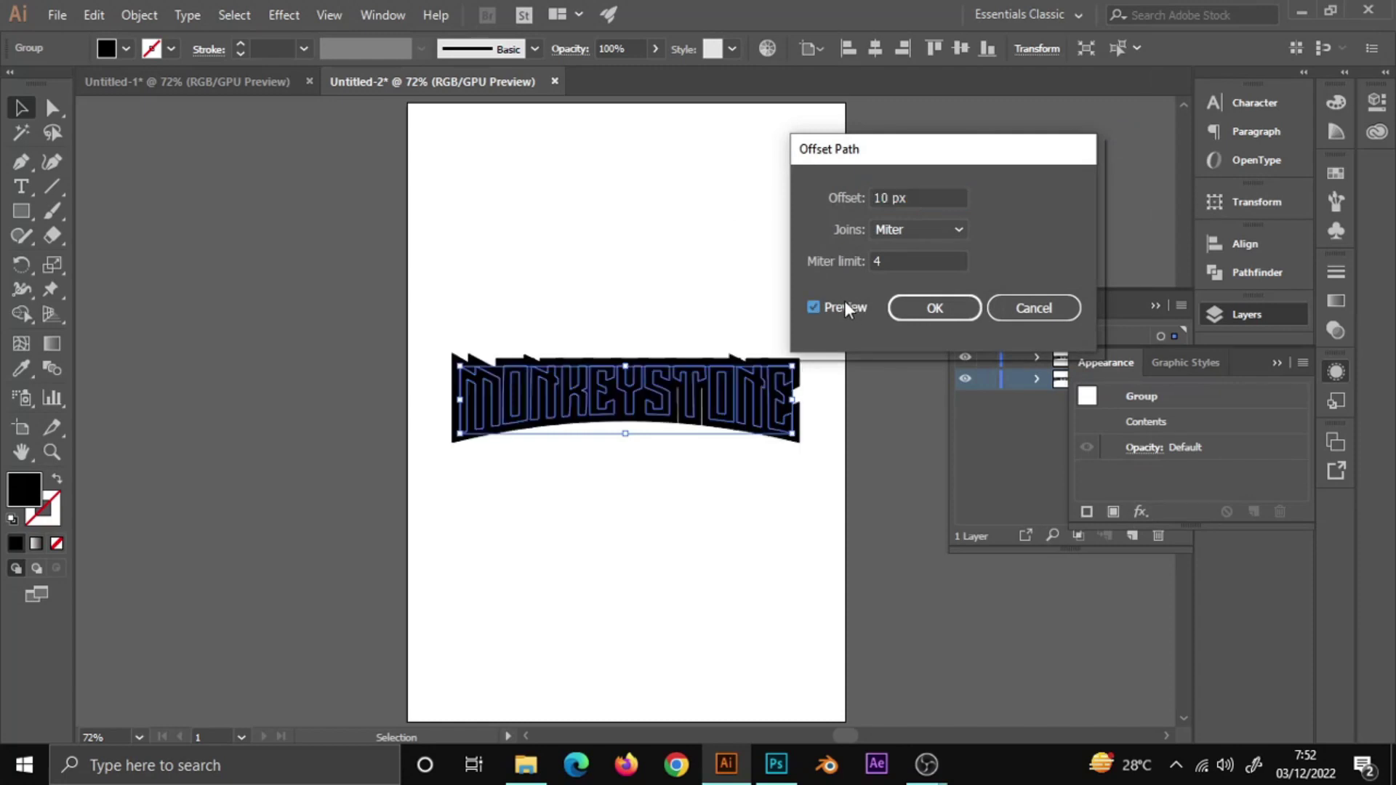
left_click(934, 307)
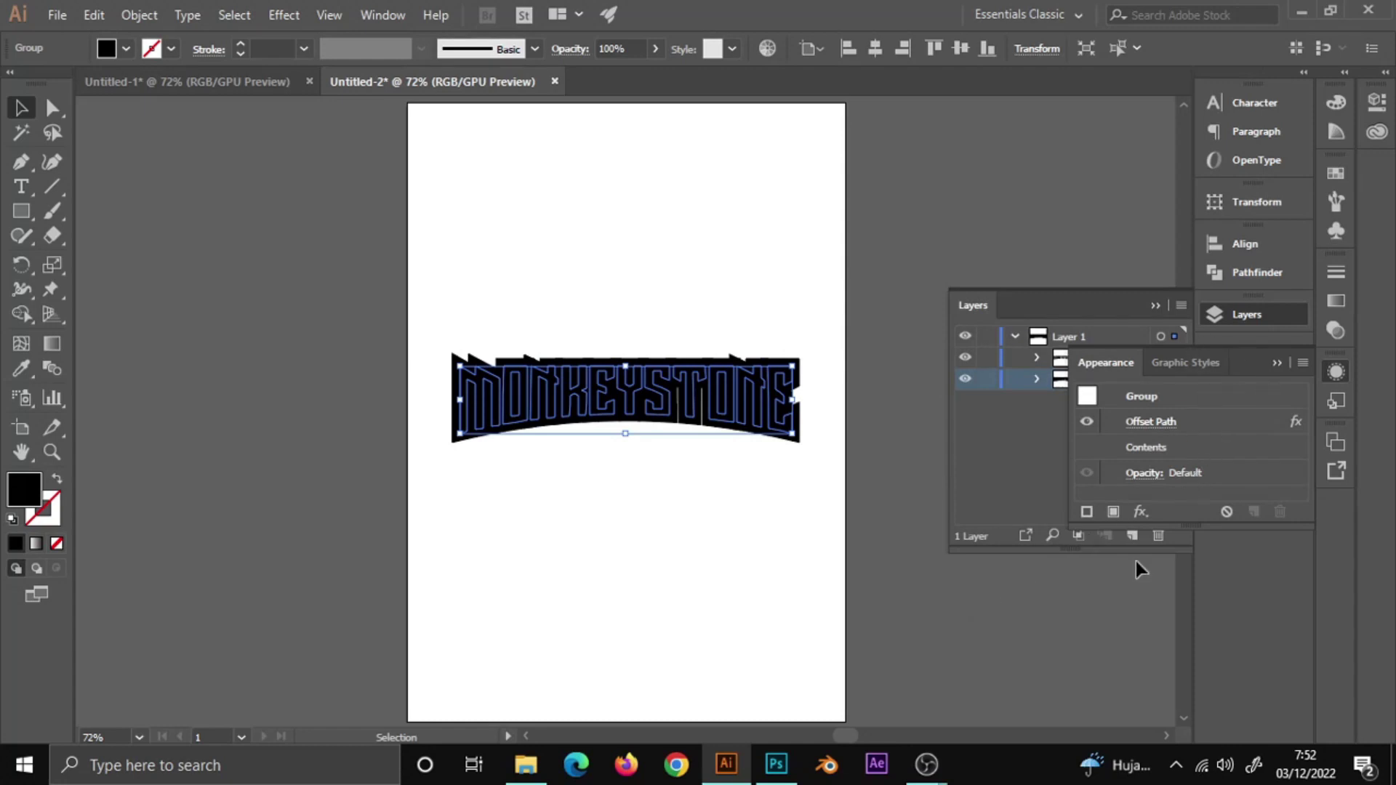
left_click(1274, 363)
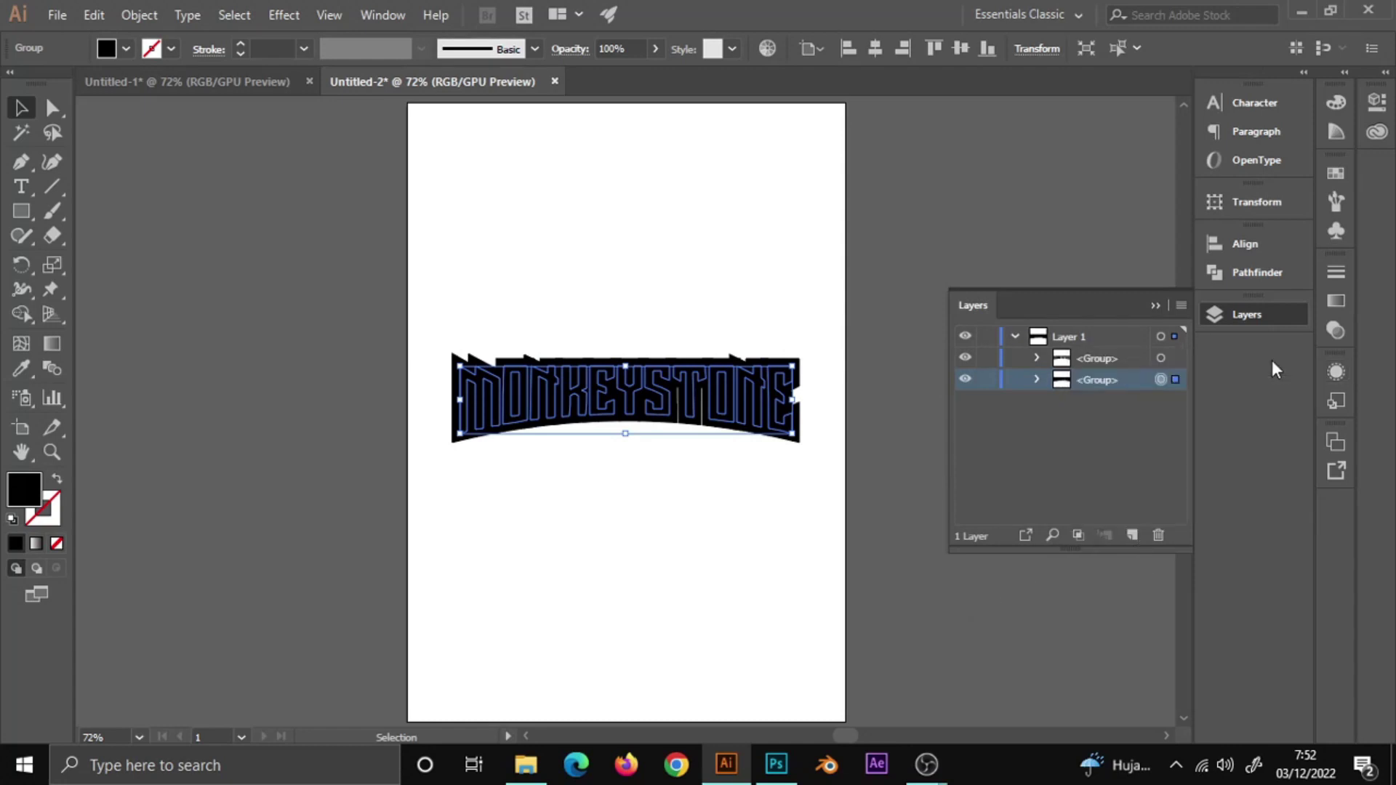
left_click(1086, 354)
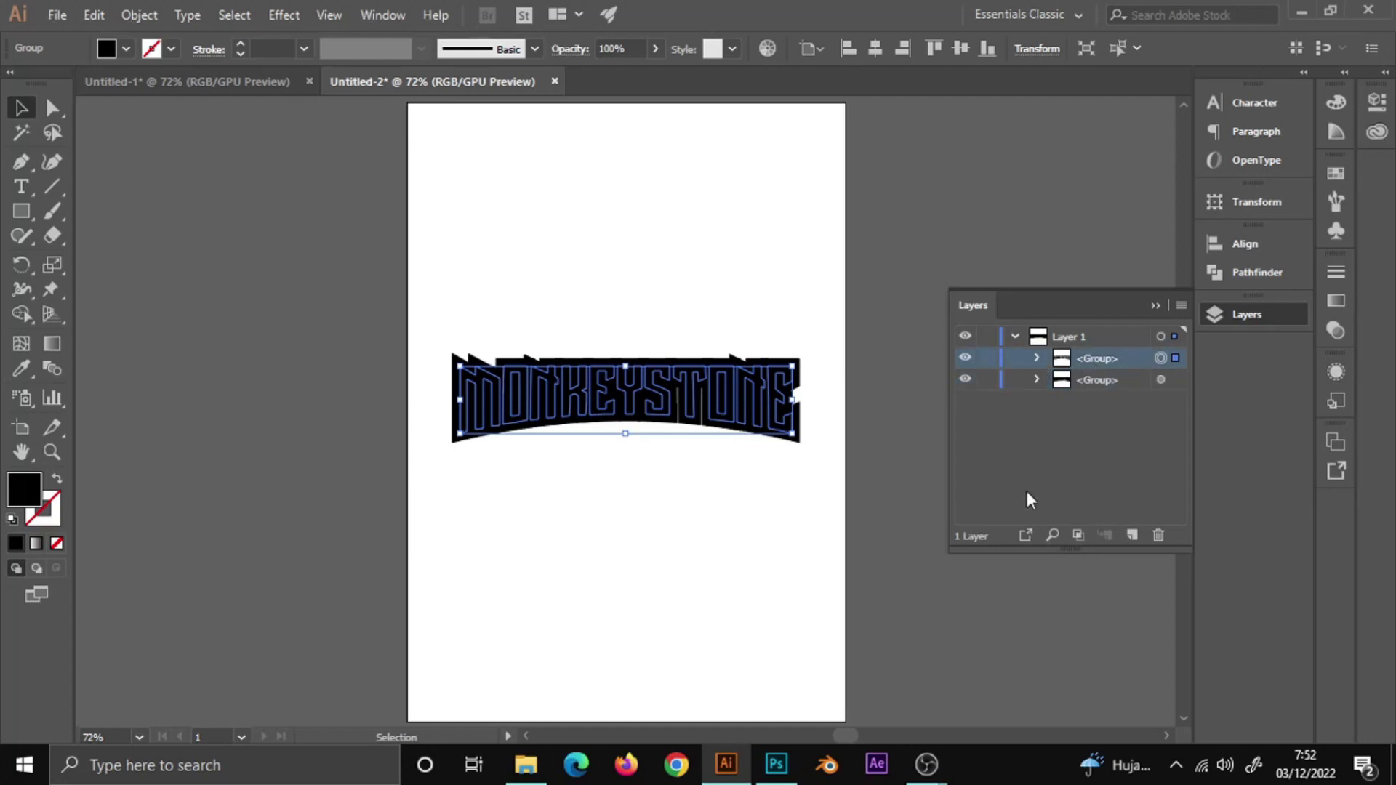
Fill the upper MONKEYSTONE group white (FFFFFF), then reselect it
double_click(30, 498)
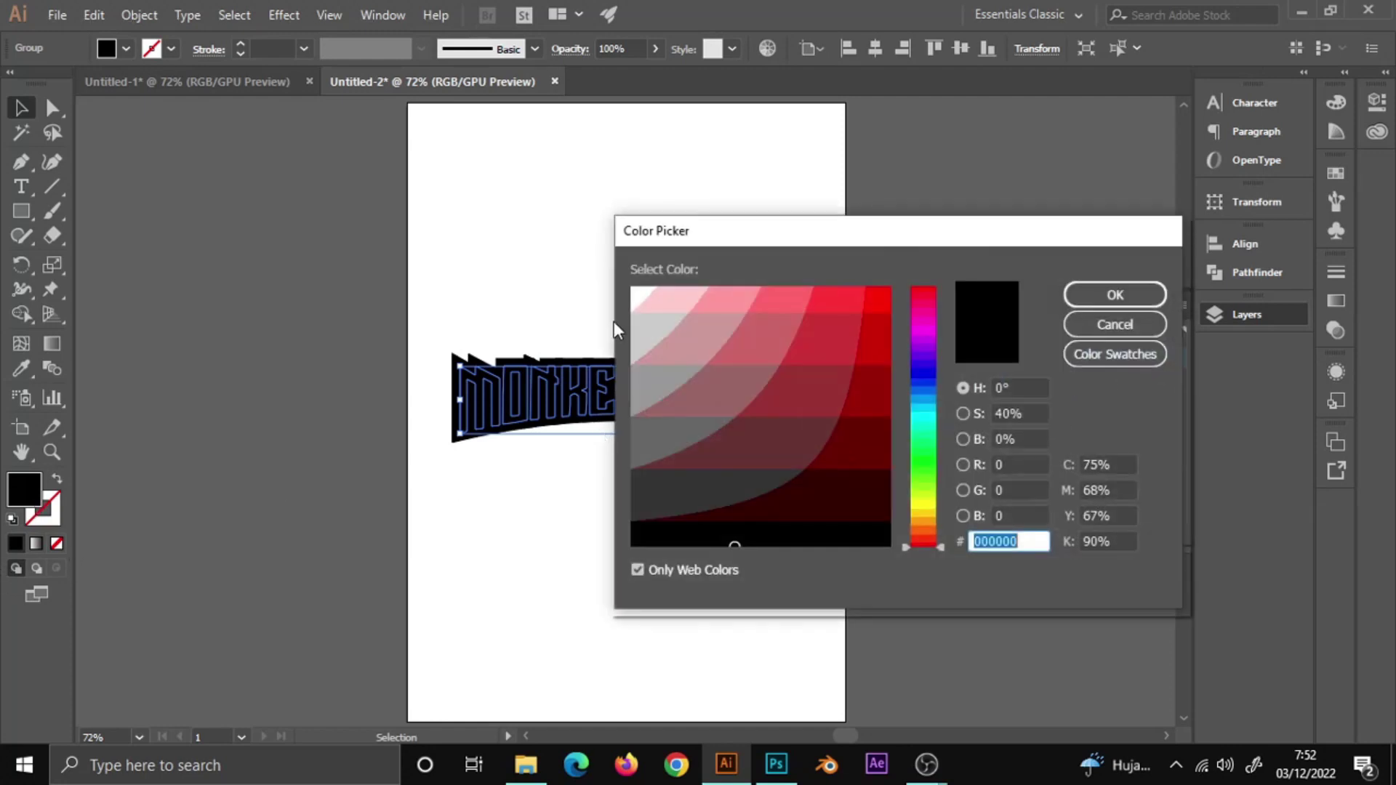
left_click(633, 290)
left_click(1090, 296)
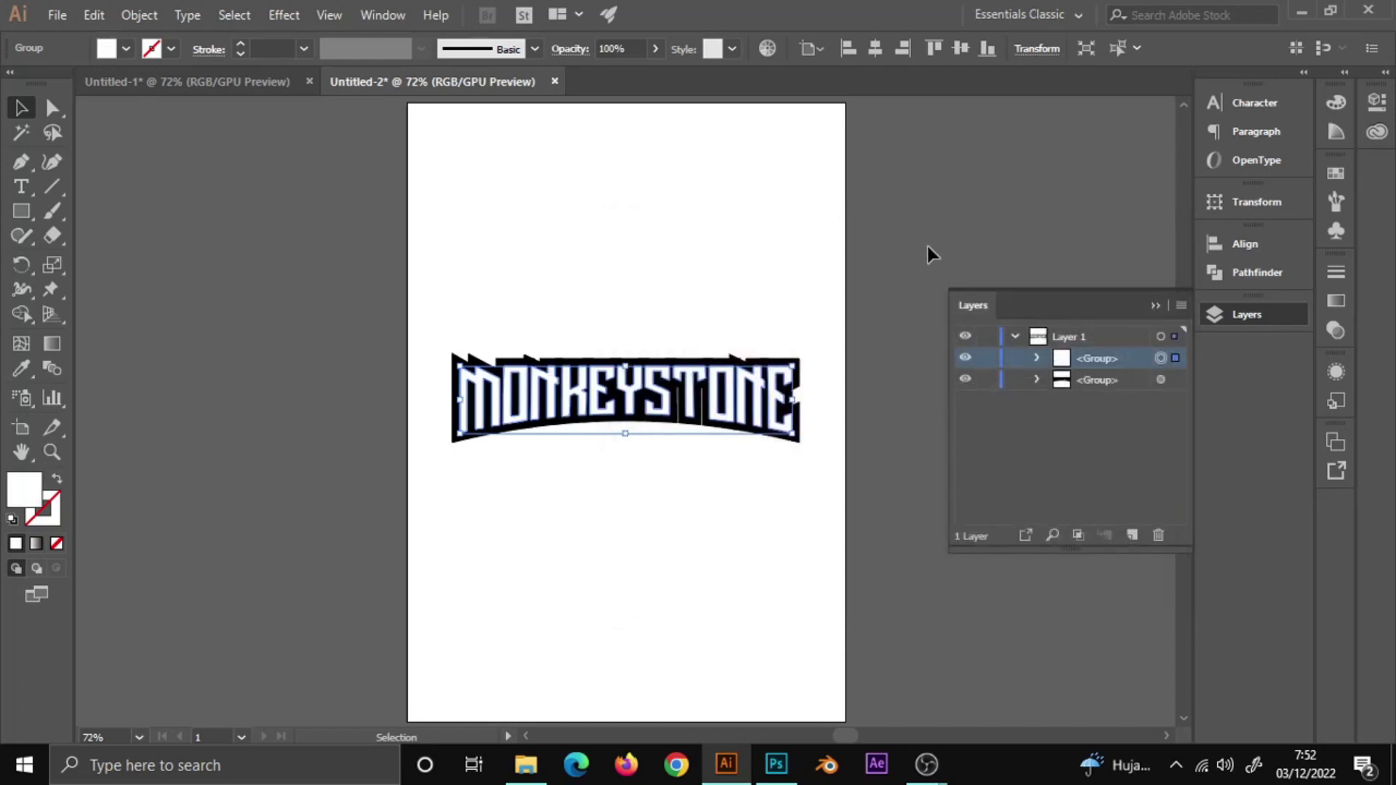
left_click(927, 247)
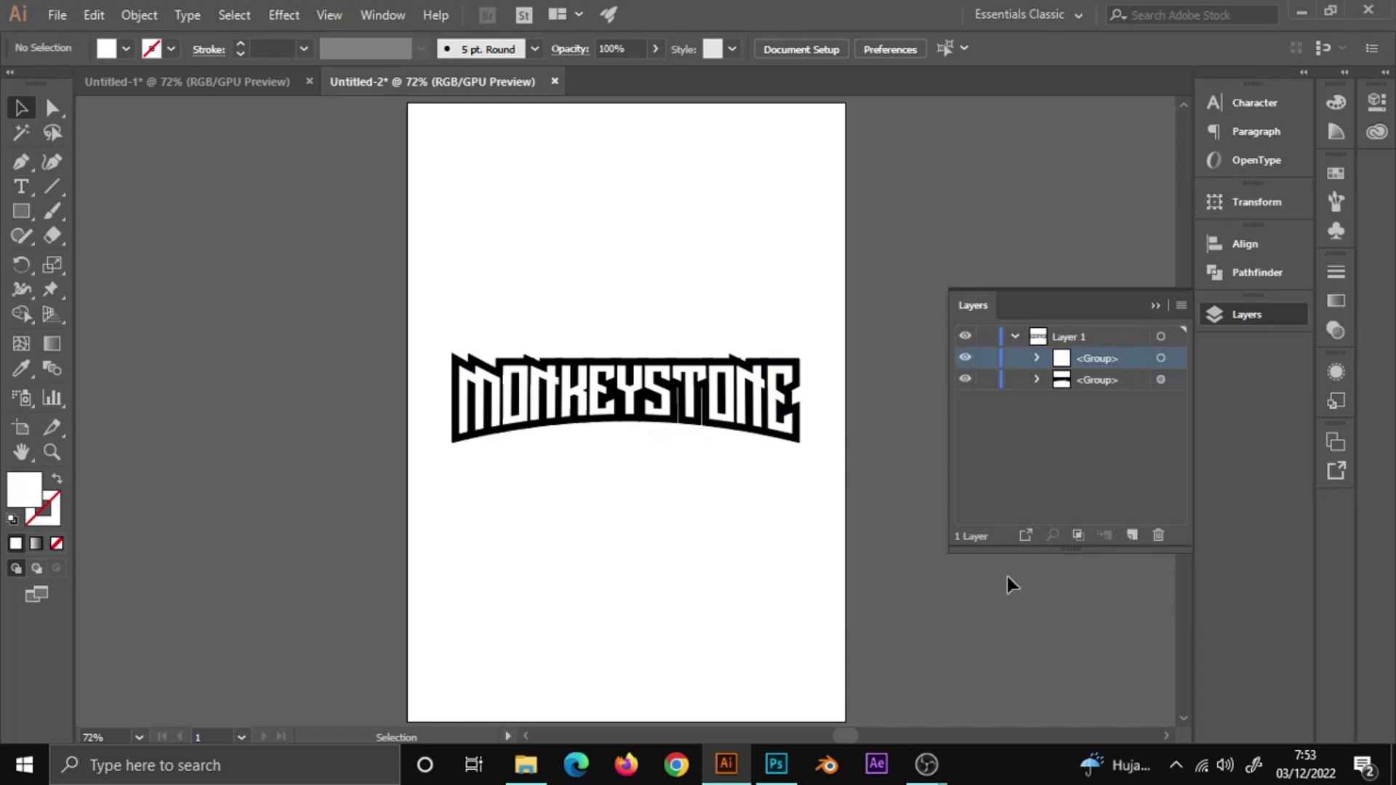
left_click(1108, 358)
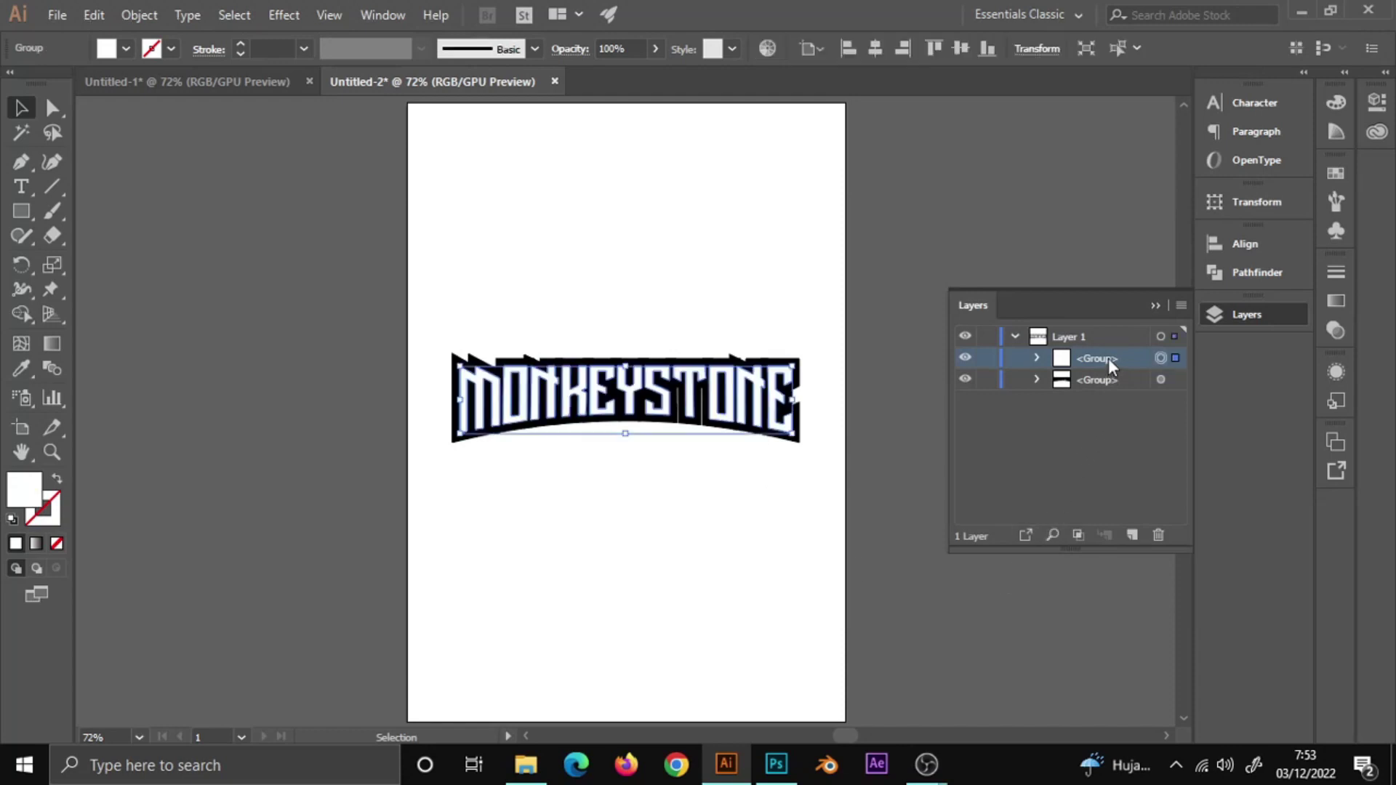
Paste a copy of the lettering in front and hide the white and black groups
key("ctrl+c")
key("ctrl+f")
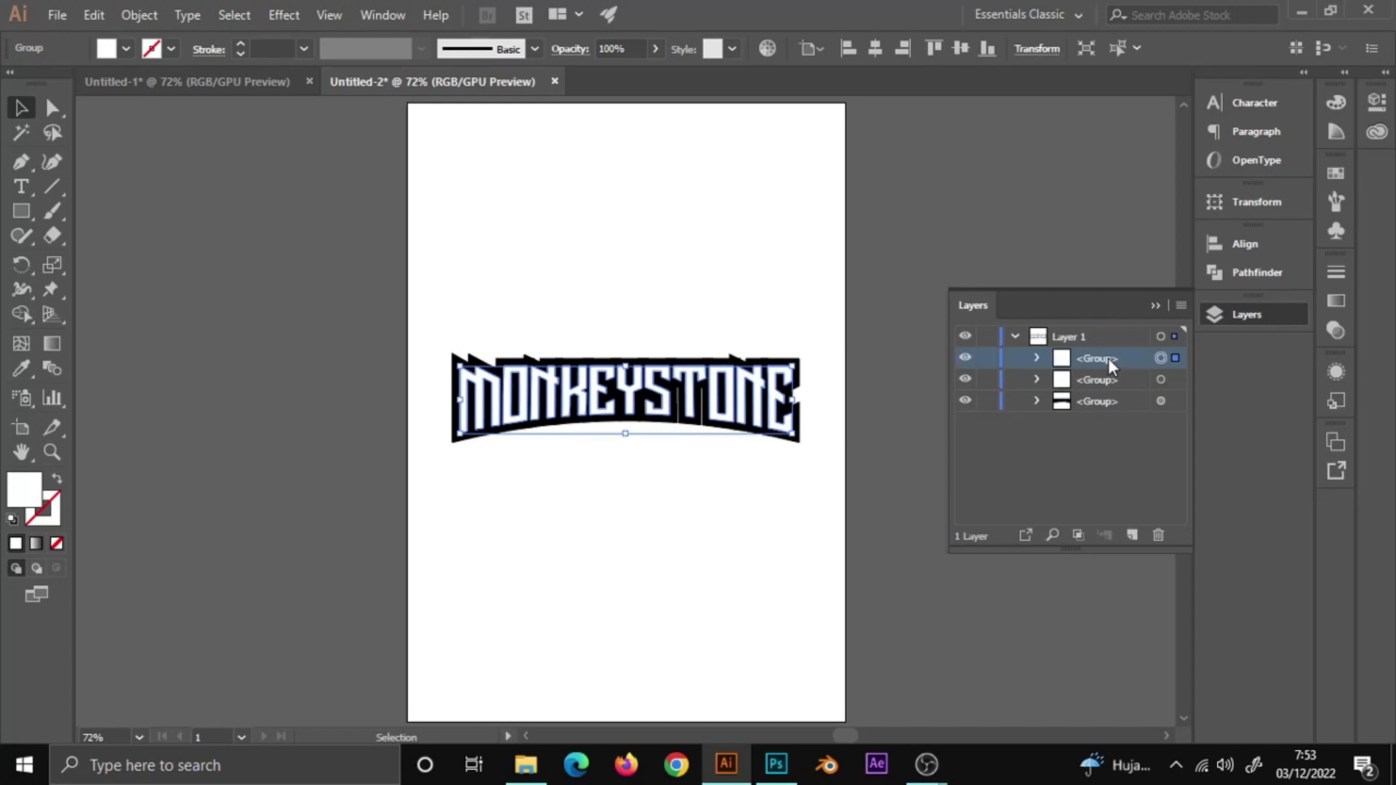
left_click(964, 378)
left_click(965, 401)
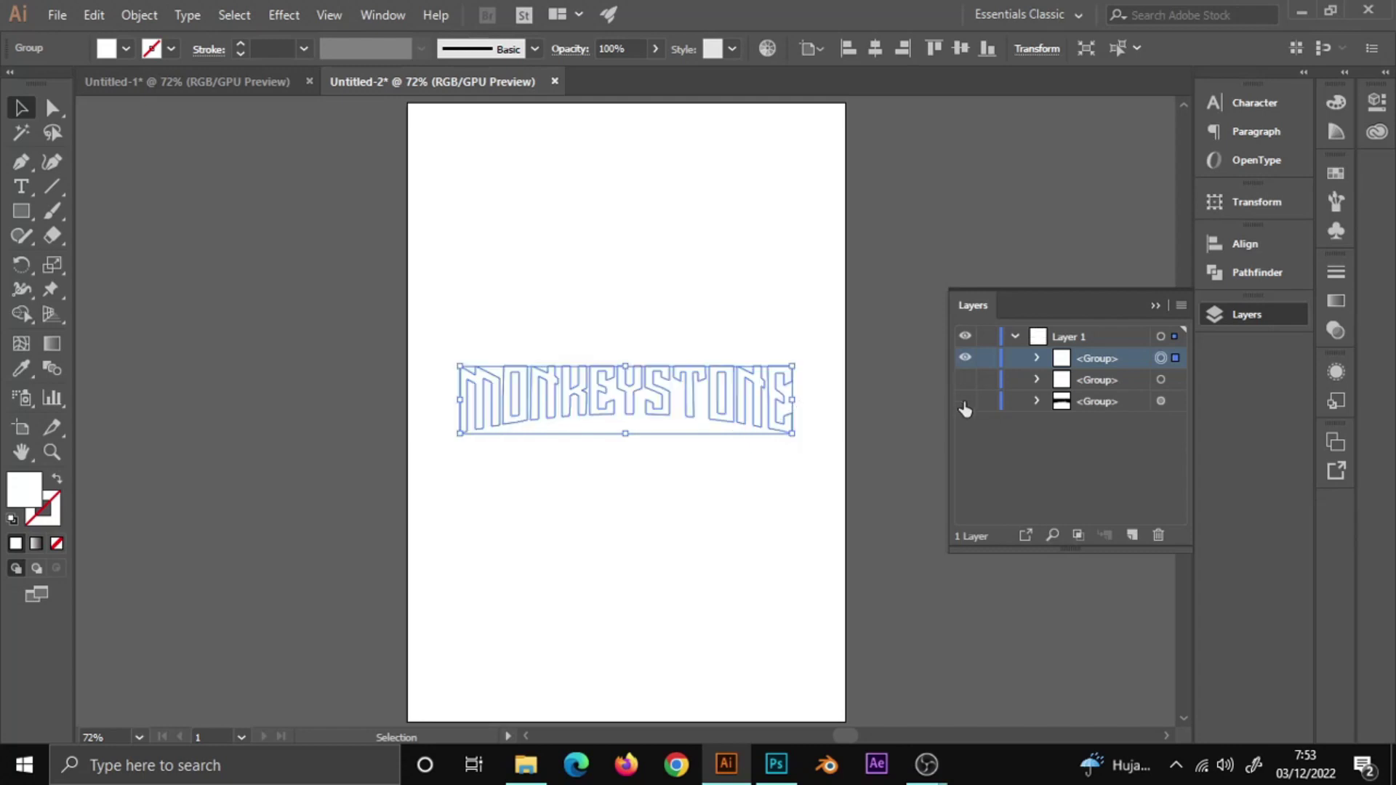
Fill the copy light grey and compare it against the lower groups
double_click(24, 488)
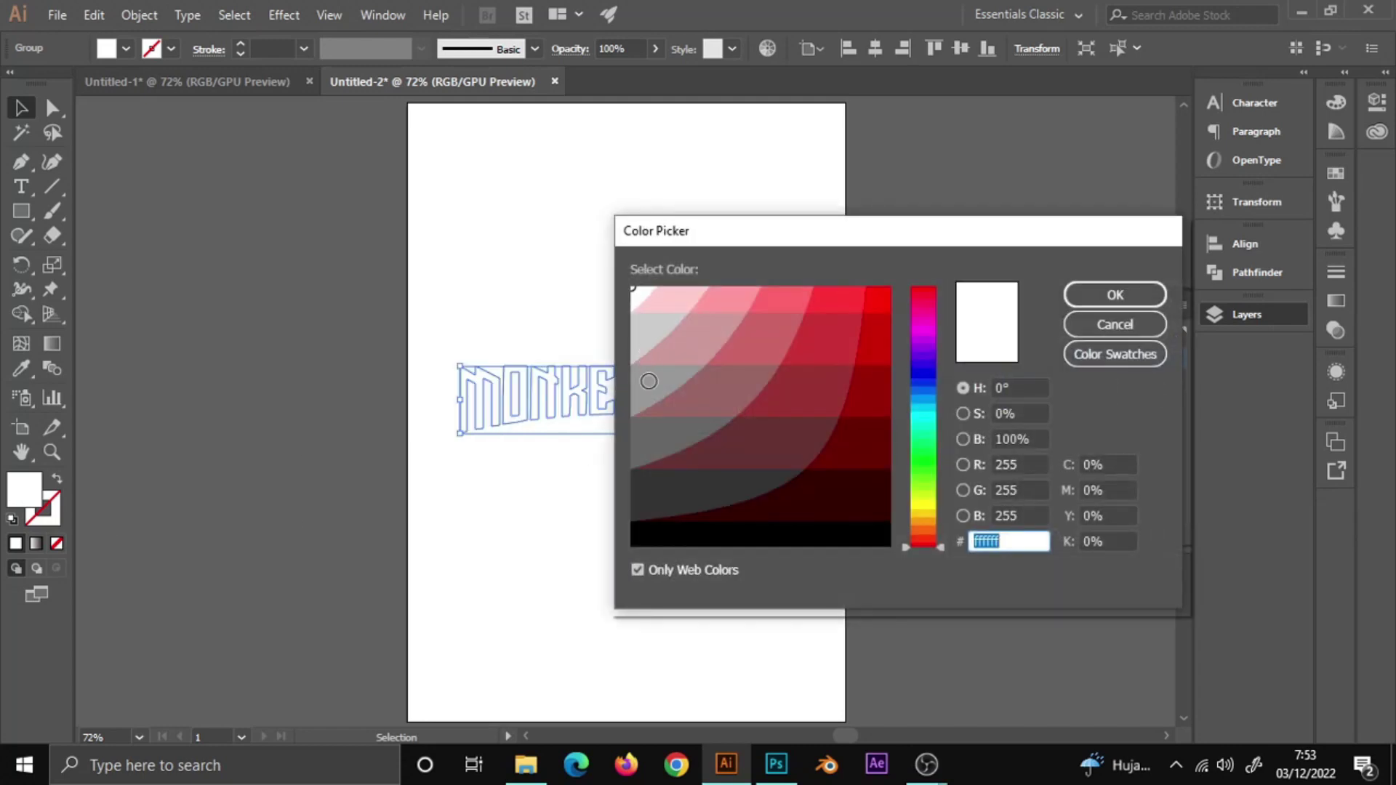
left_click(647, 383)
left_click(1094, 301)
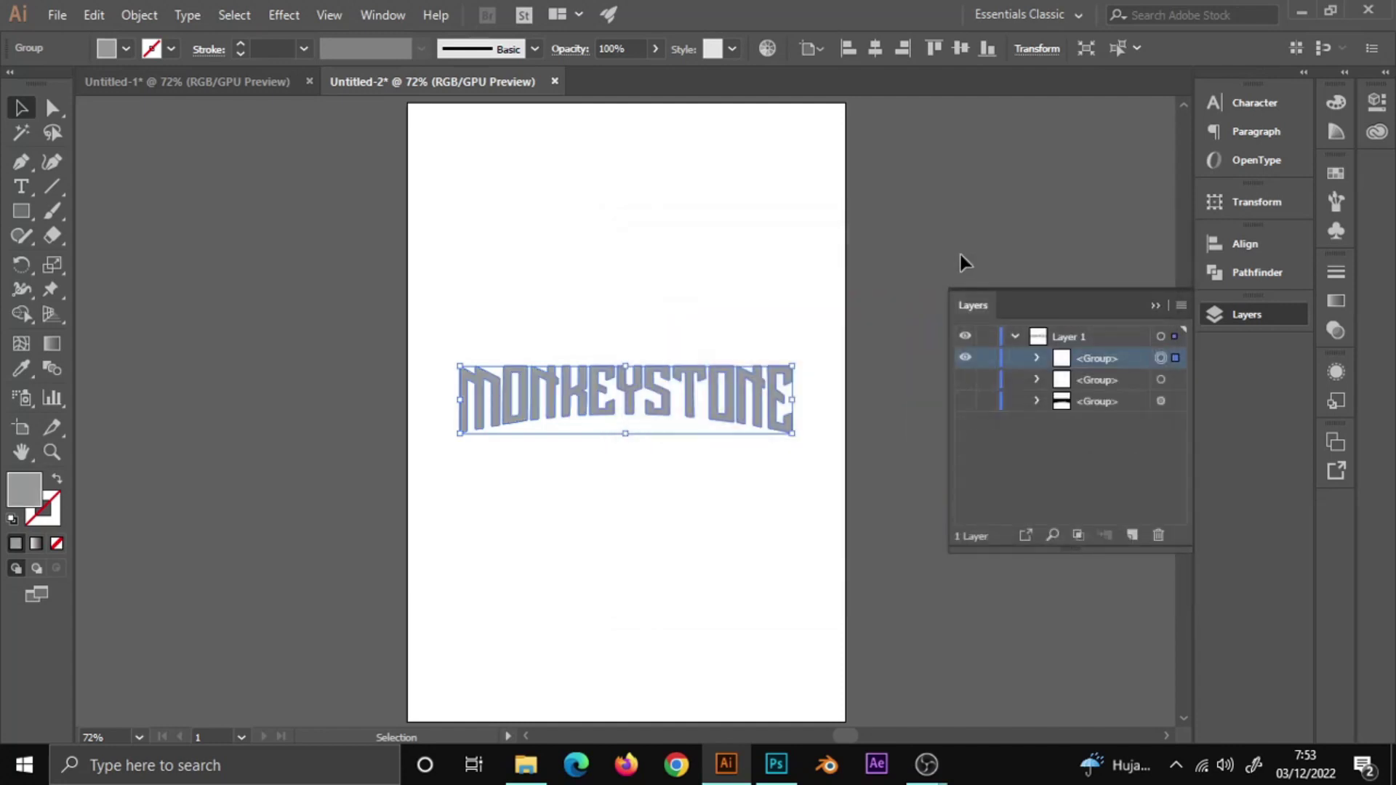
left_click(891, 244)
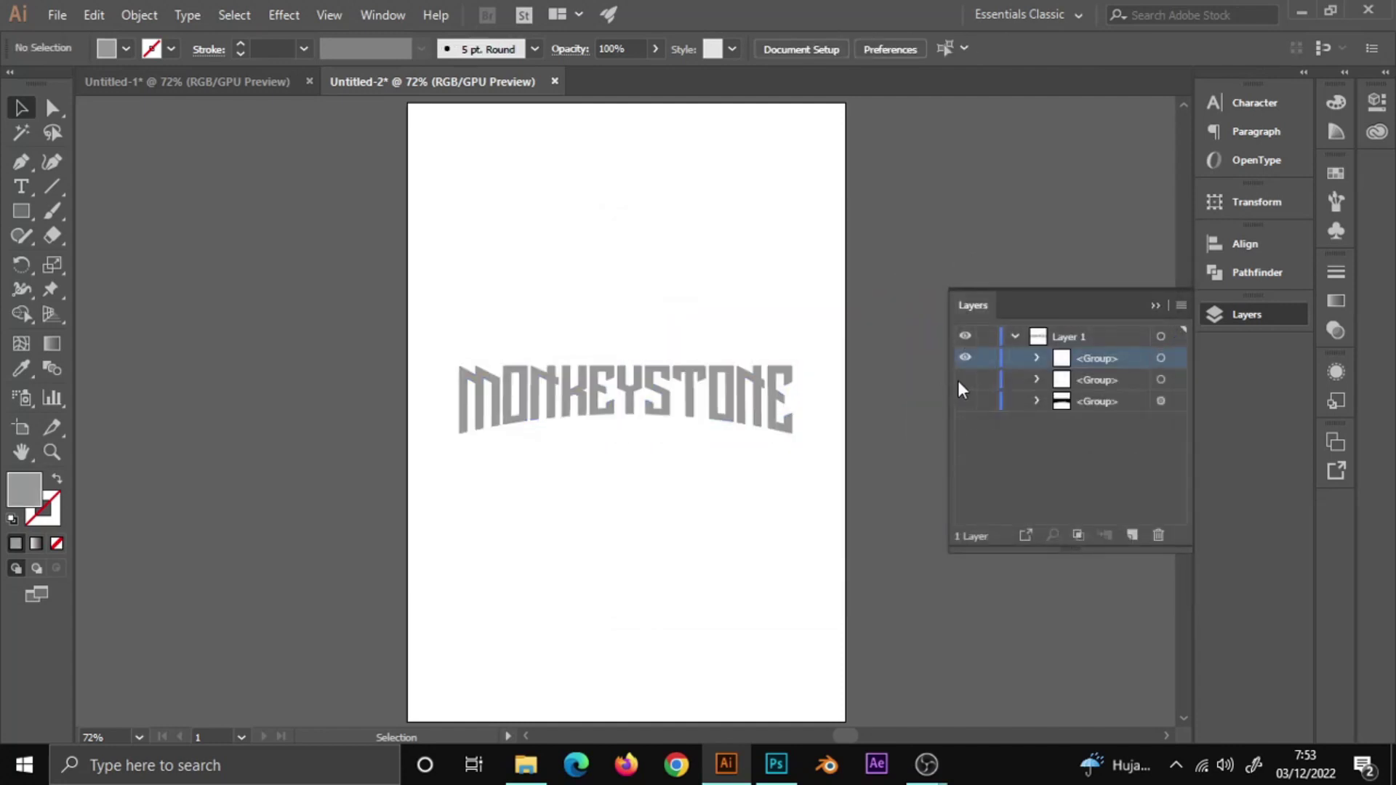
left_click(965, 401)
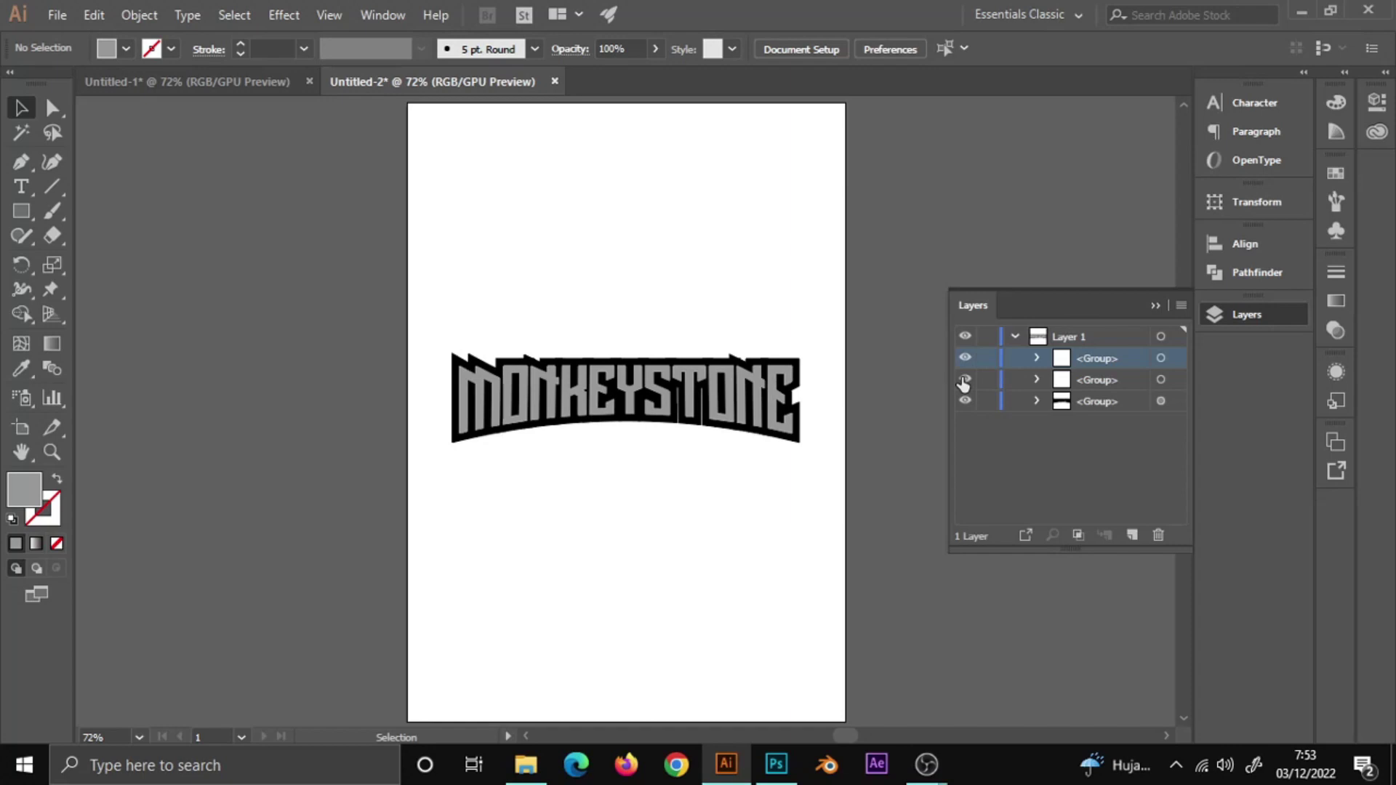
left_click(964, 383)
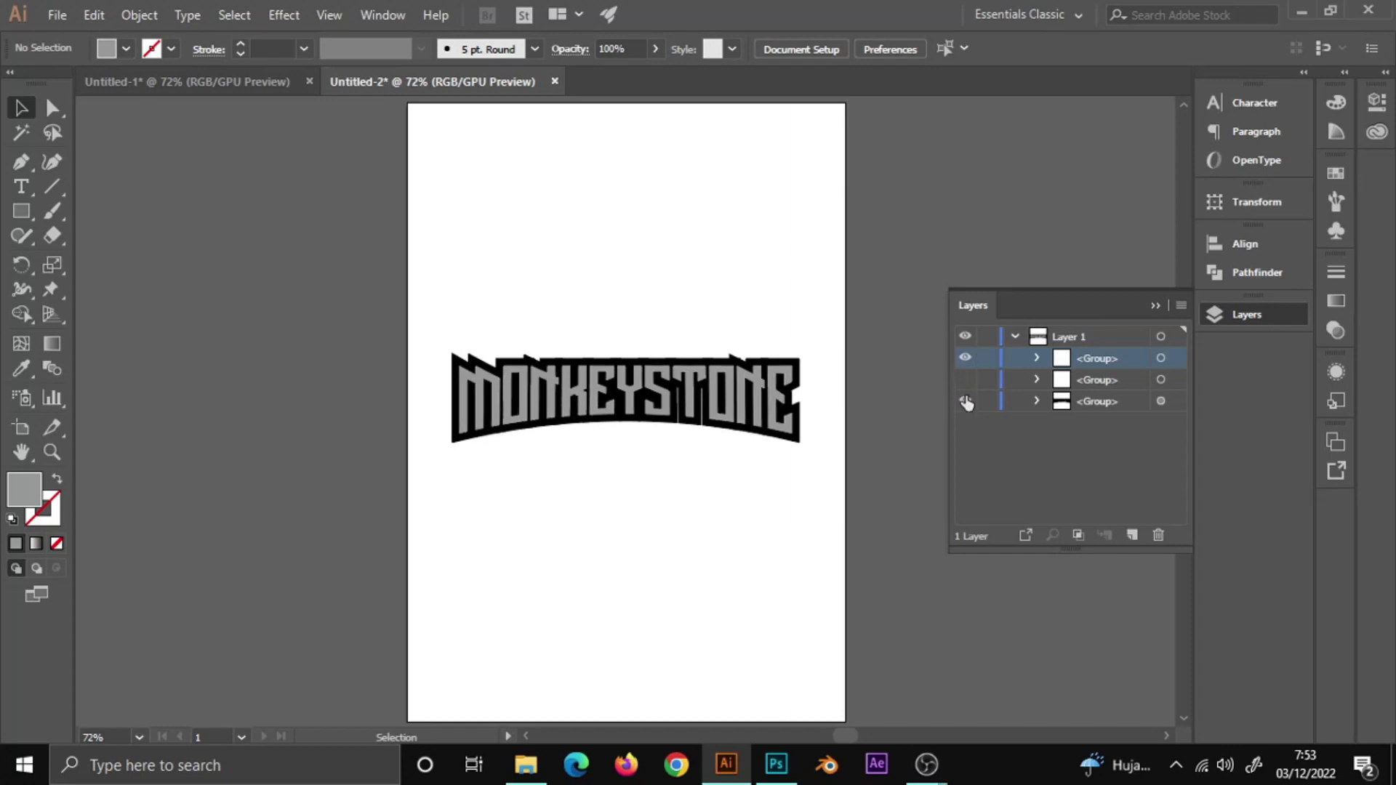
Change the copy's fill to darker grey #666666
left_click(465, 431)
double_click(24, 488)
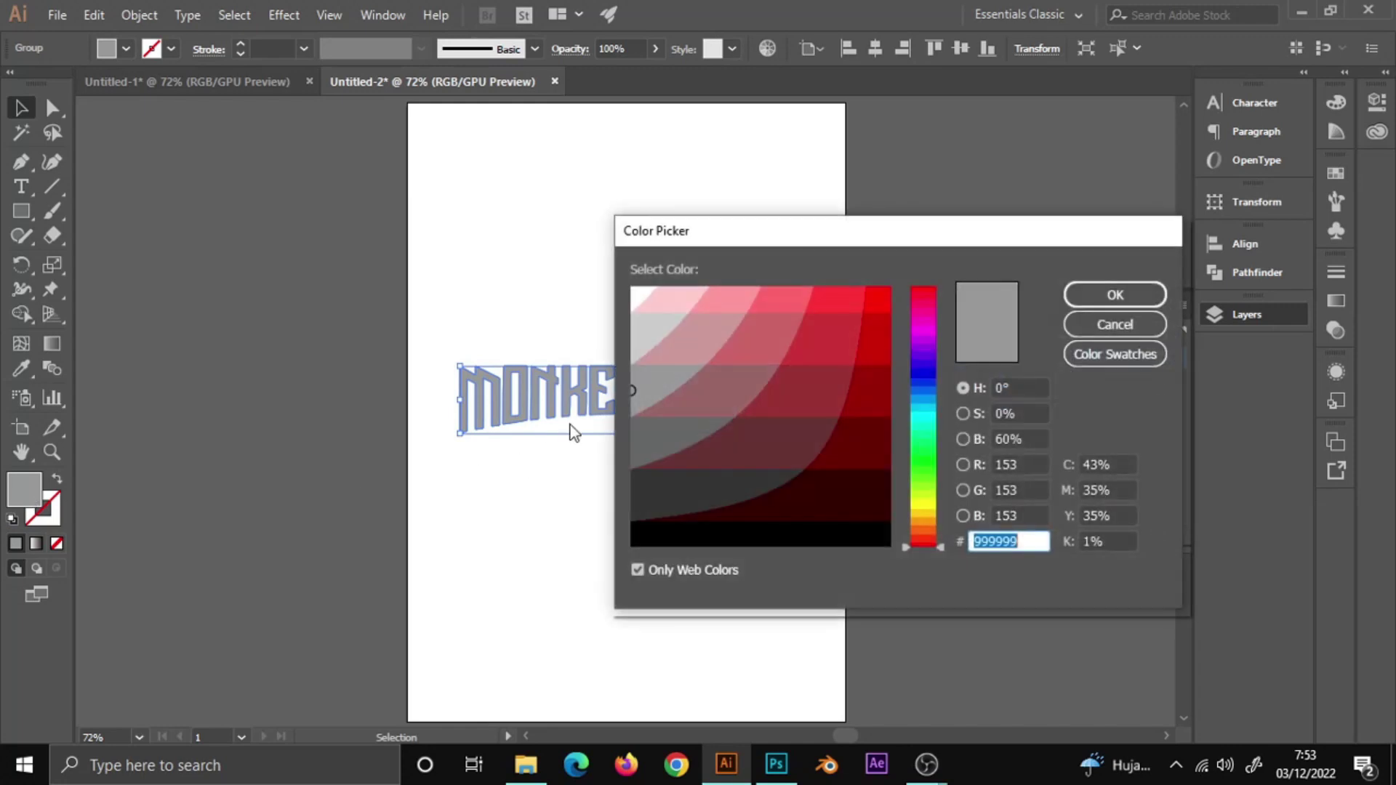
type("666666")
left_click(1111, 295)
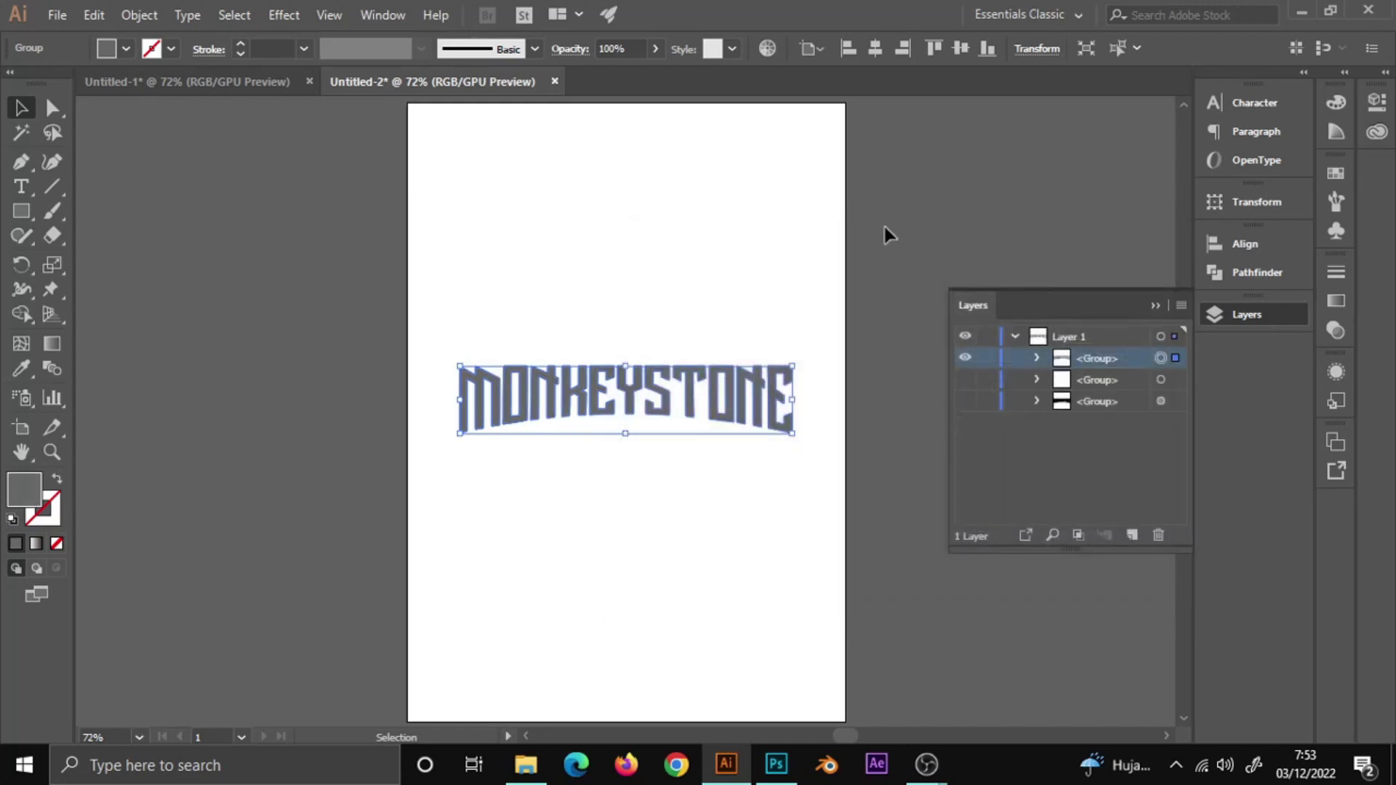
left_click(876, 226)
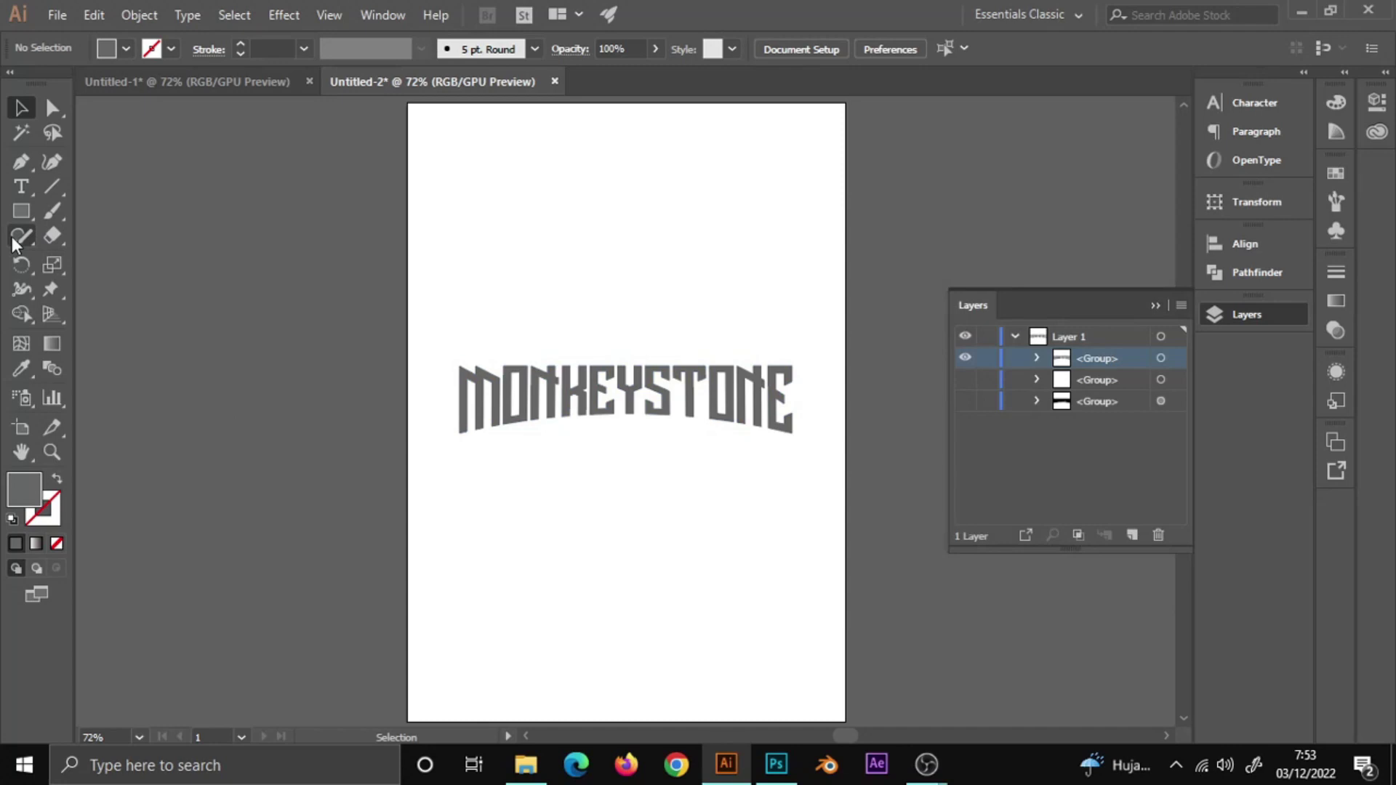
Draw a wide ellipse and fit it over the lower half of the grey lettering
left_click(21, 211)
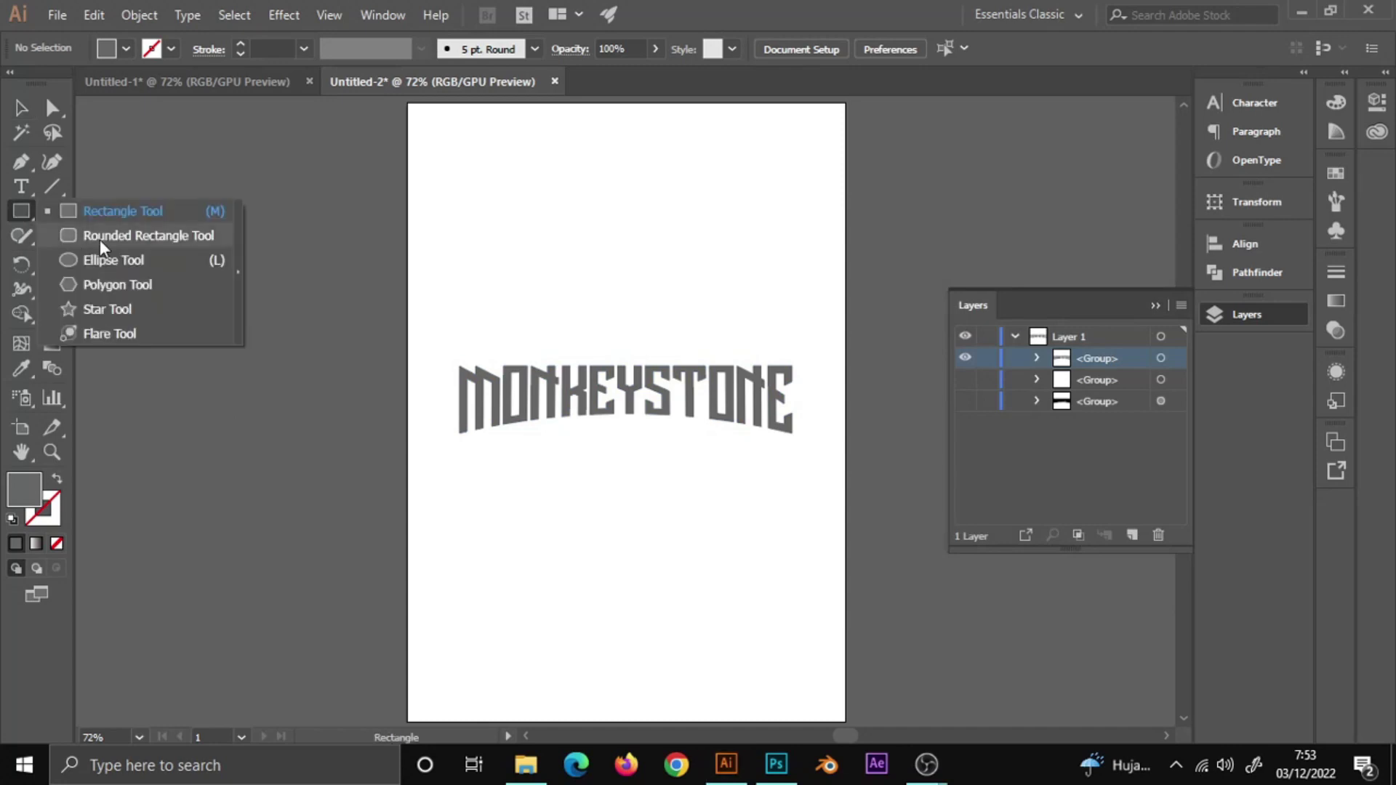
left_click(101, 260)
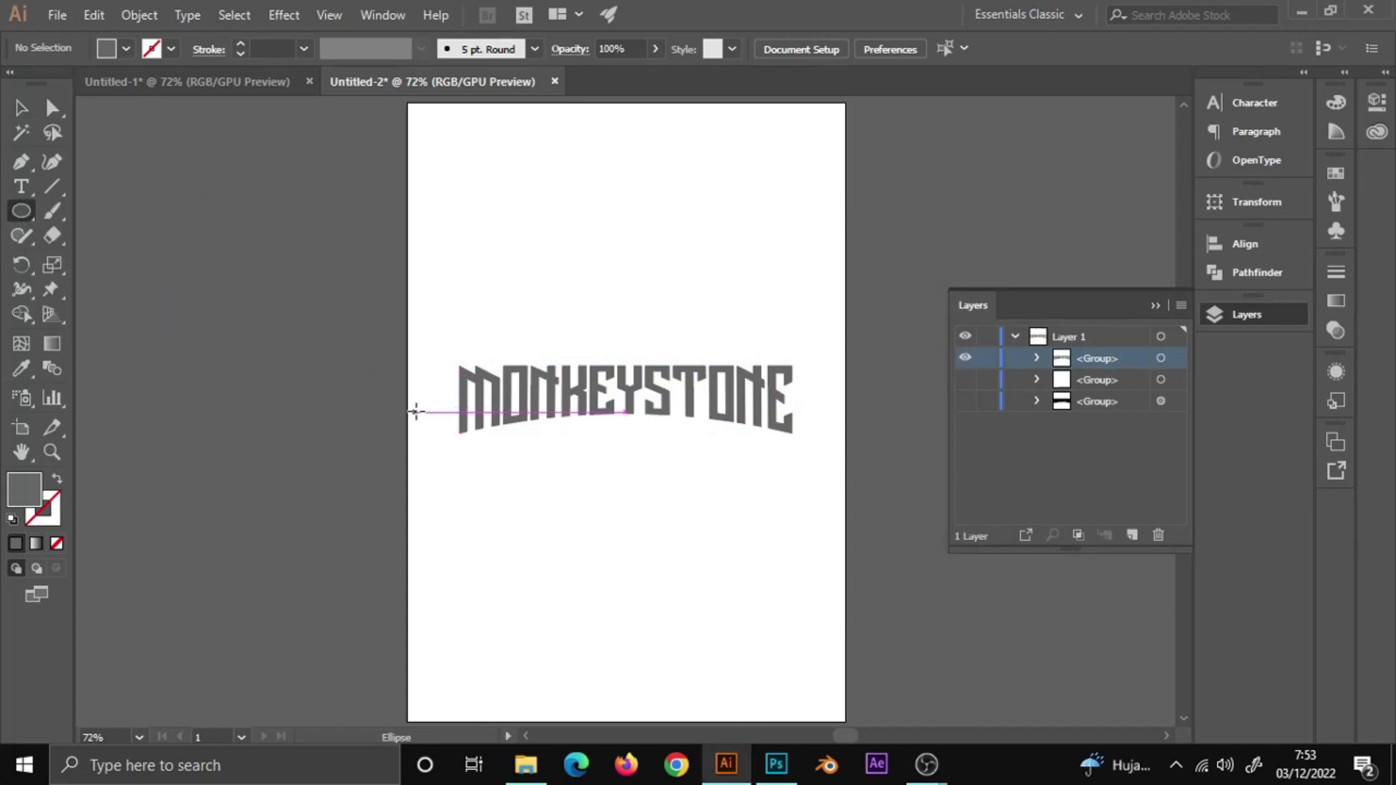
mouse_move(435, 395)
left_mouse_down()
mouse_move(785, 455)
mouse_move(848, 520)
mouse_move(834, 567)
mouse_move(870, 551)
mouse_move(869, 525)
left_mouse_up()
key("v")
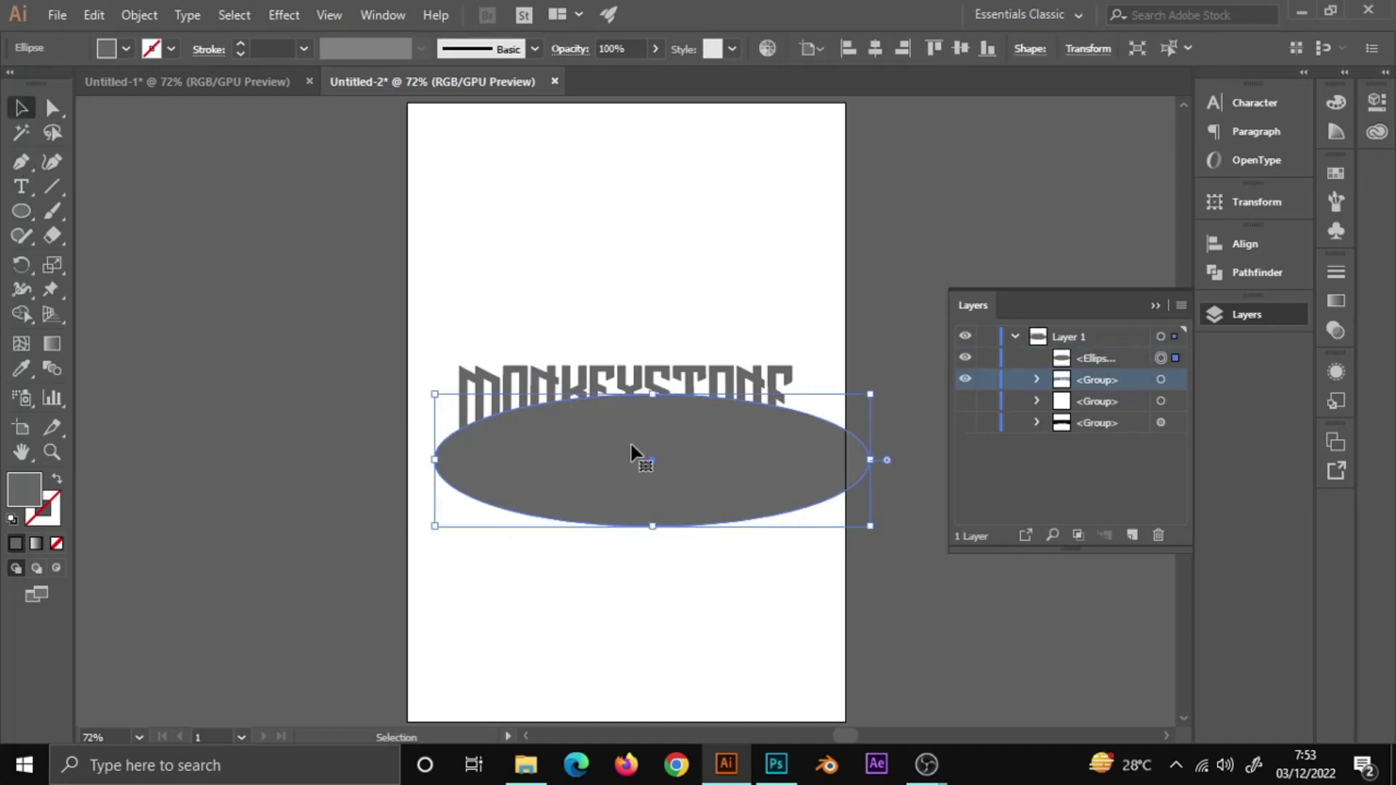
left_click_drag(631, 446, 605, 437)
mouse_move(626, 516)
left_mouse_down()
mouse_move(628, 536)
mouse_move(626, 507)
left_mouse_up()
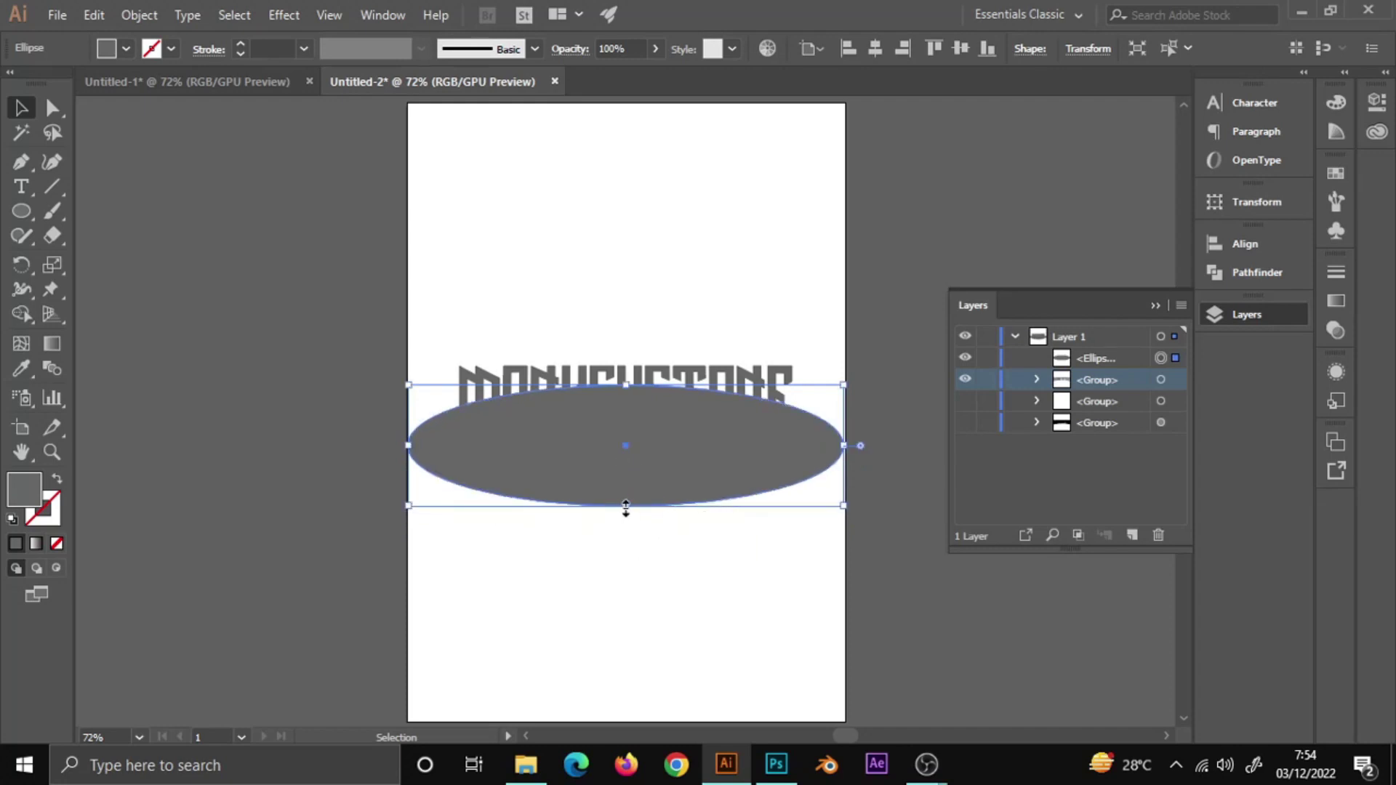
Crop the grey lettering to the ellipse with Pathfinder Crop
left_click(738, 378, "shift")
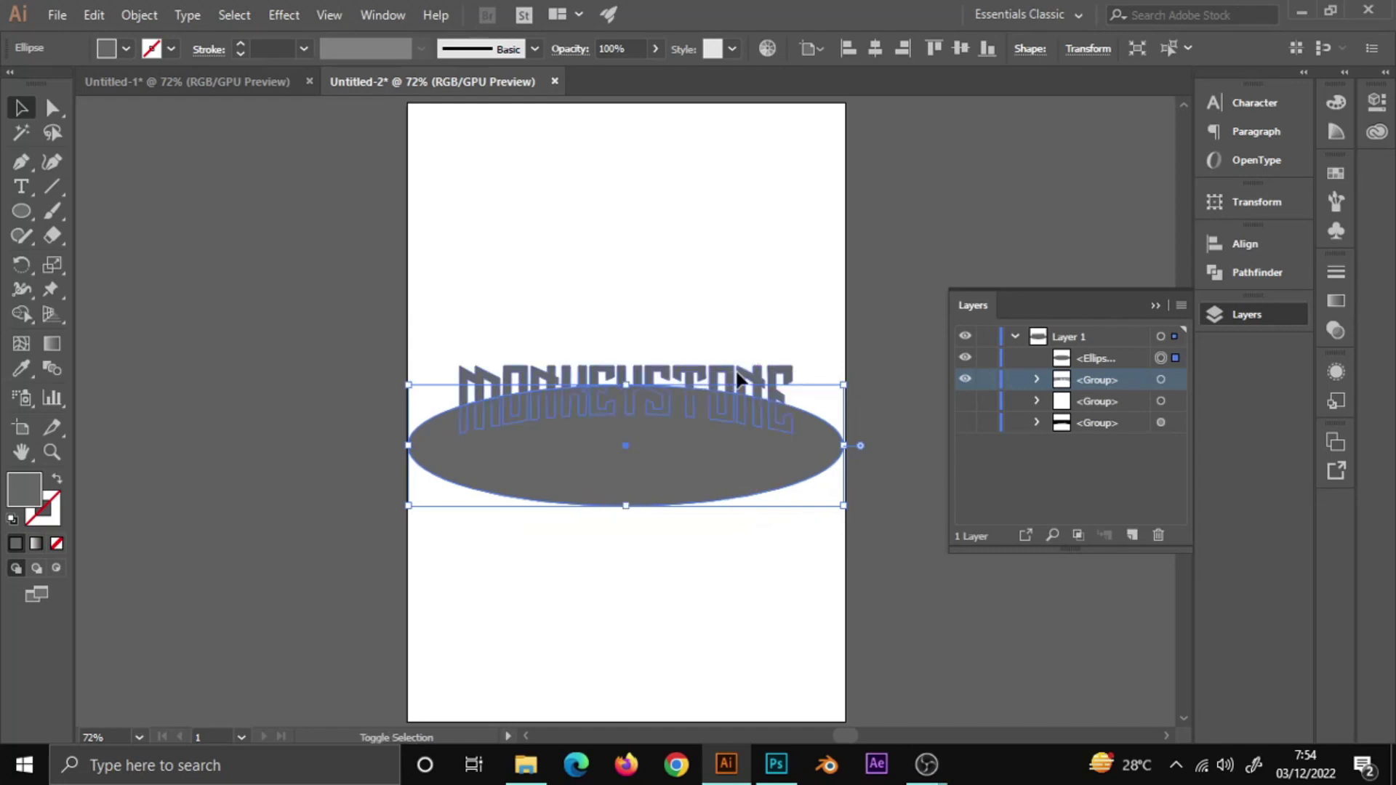
left_click(1269, 277)
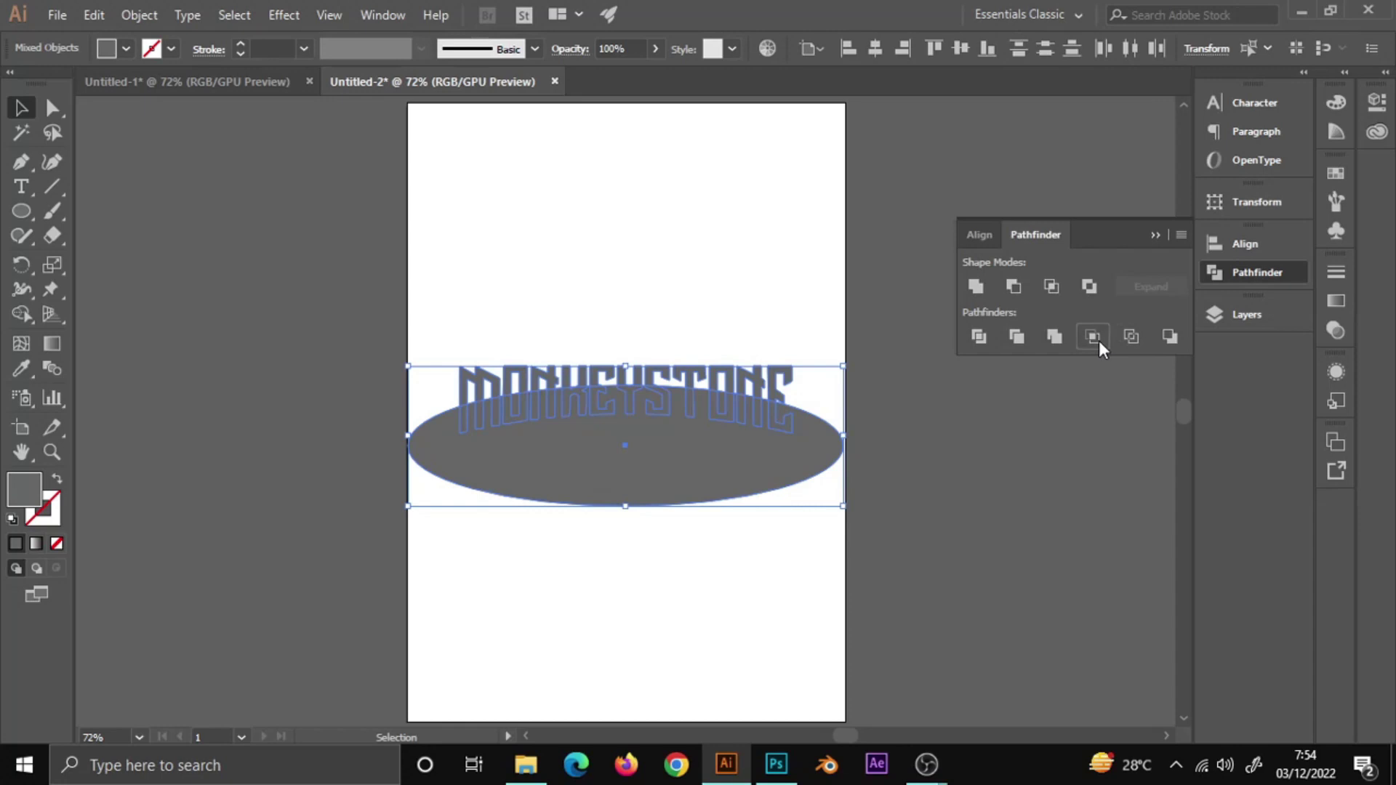
left_click(1098, 340)
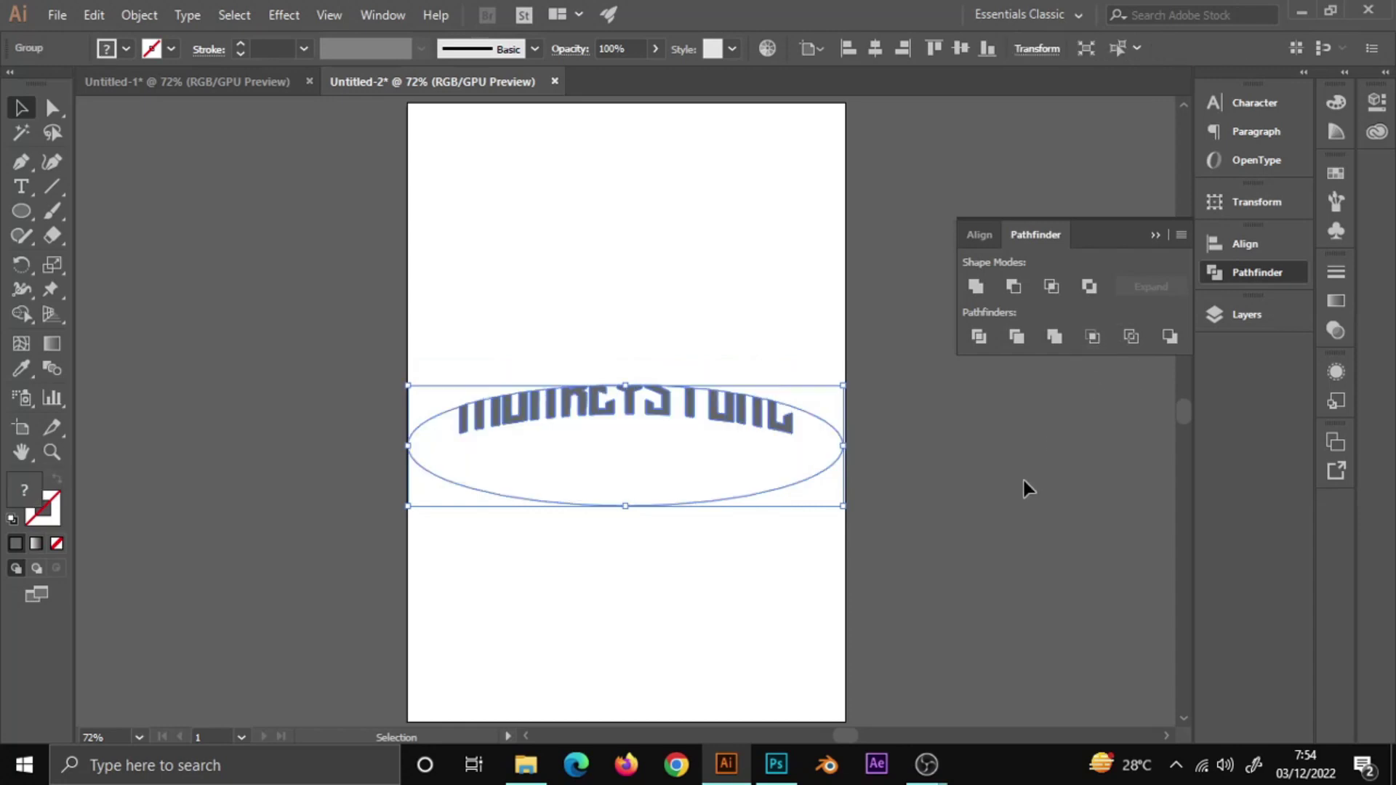
left_click(1219, 316)
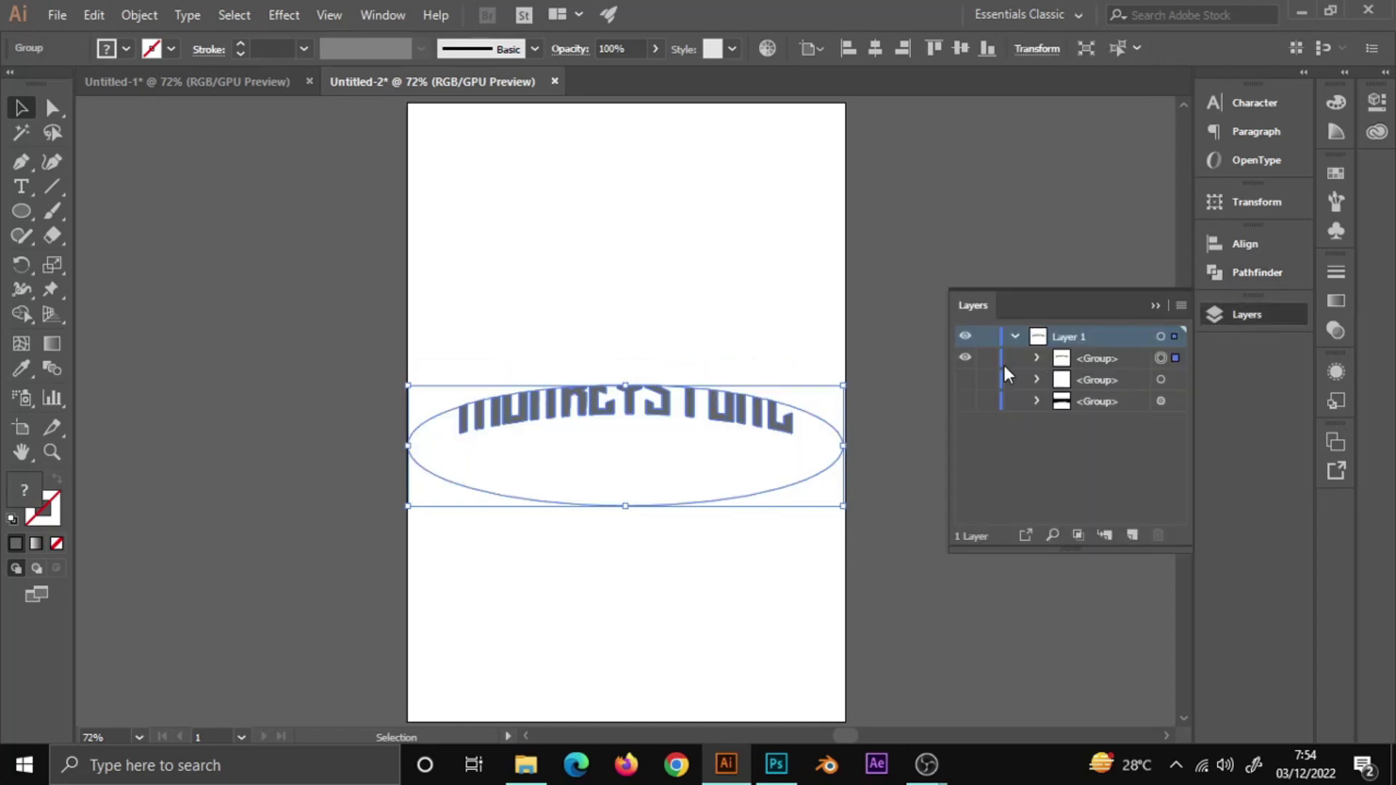
left_click(1036, 358)
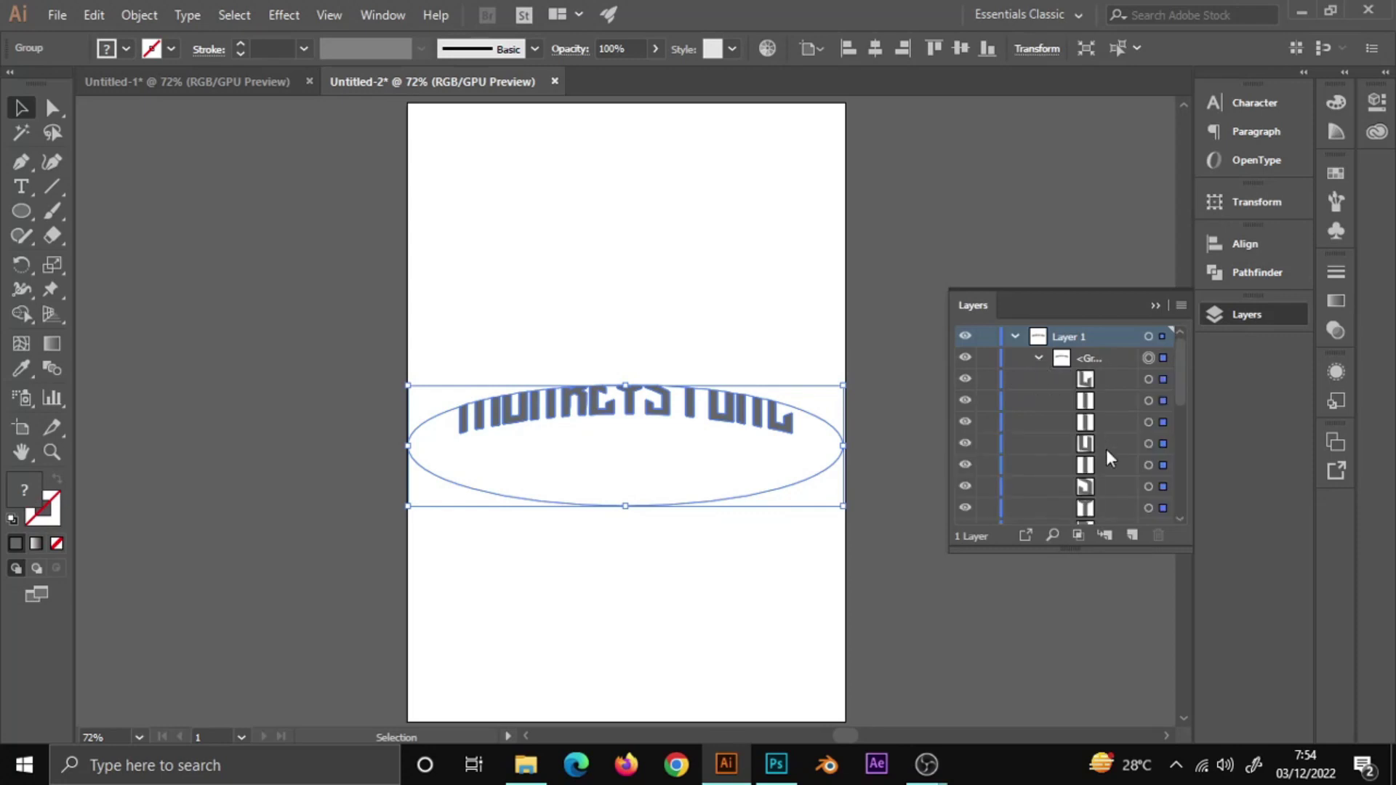
scroll(1106, 449, "down", 5)
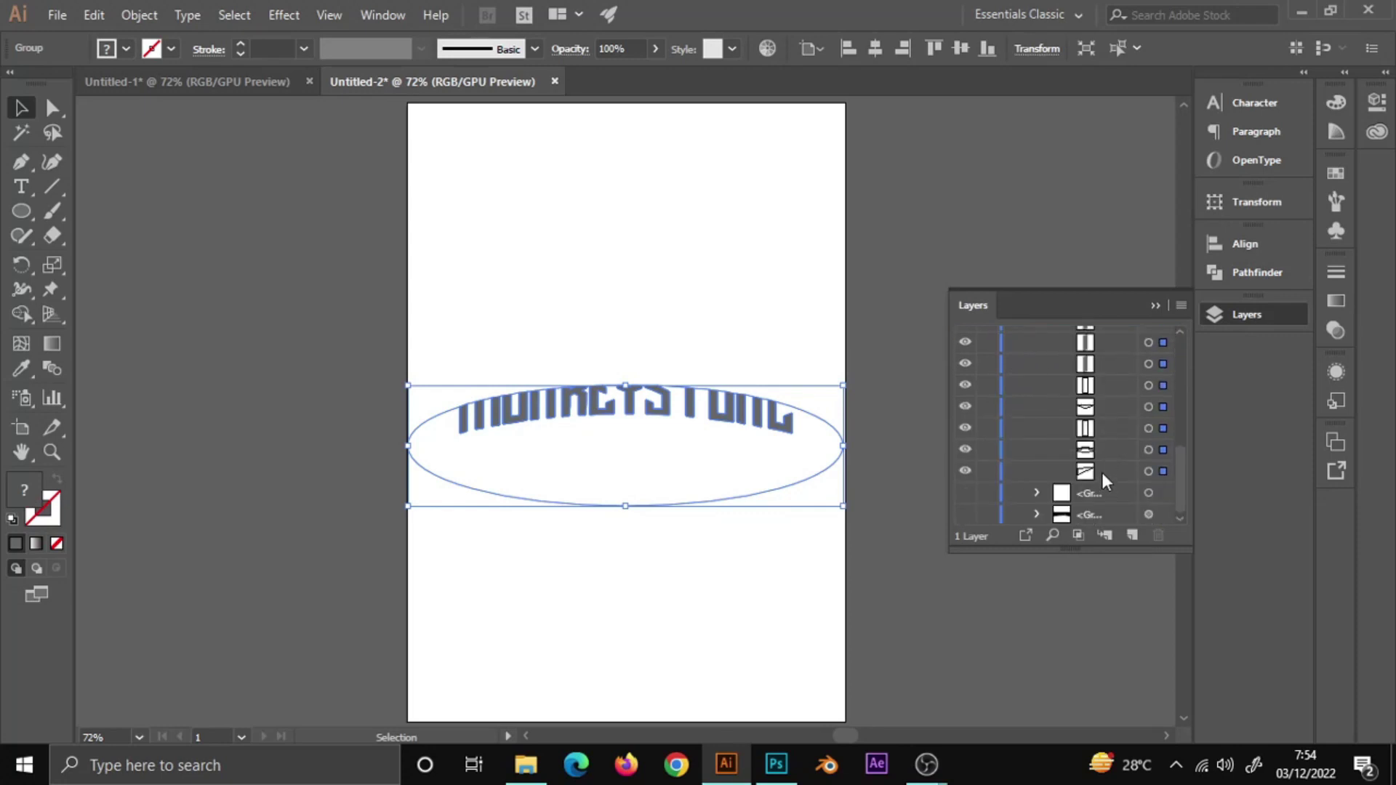
Delete the leftover fragments and the ellipse outline from the cropped group
left_click(1102, 473)
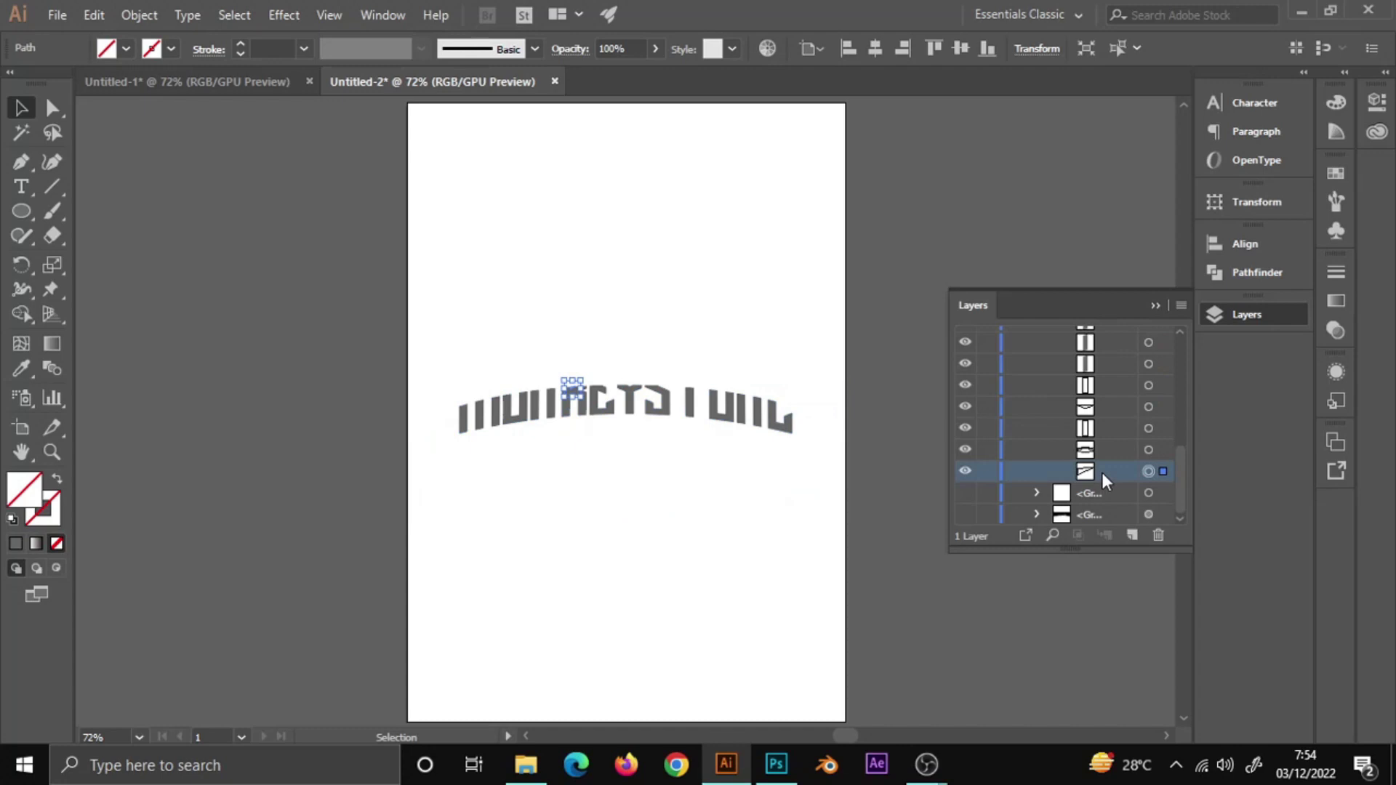
key("Delete")
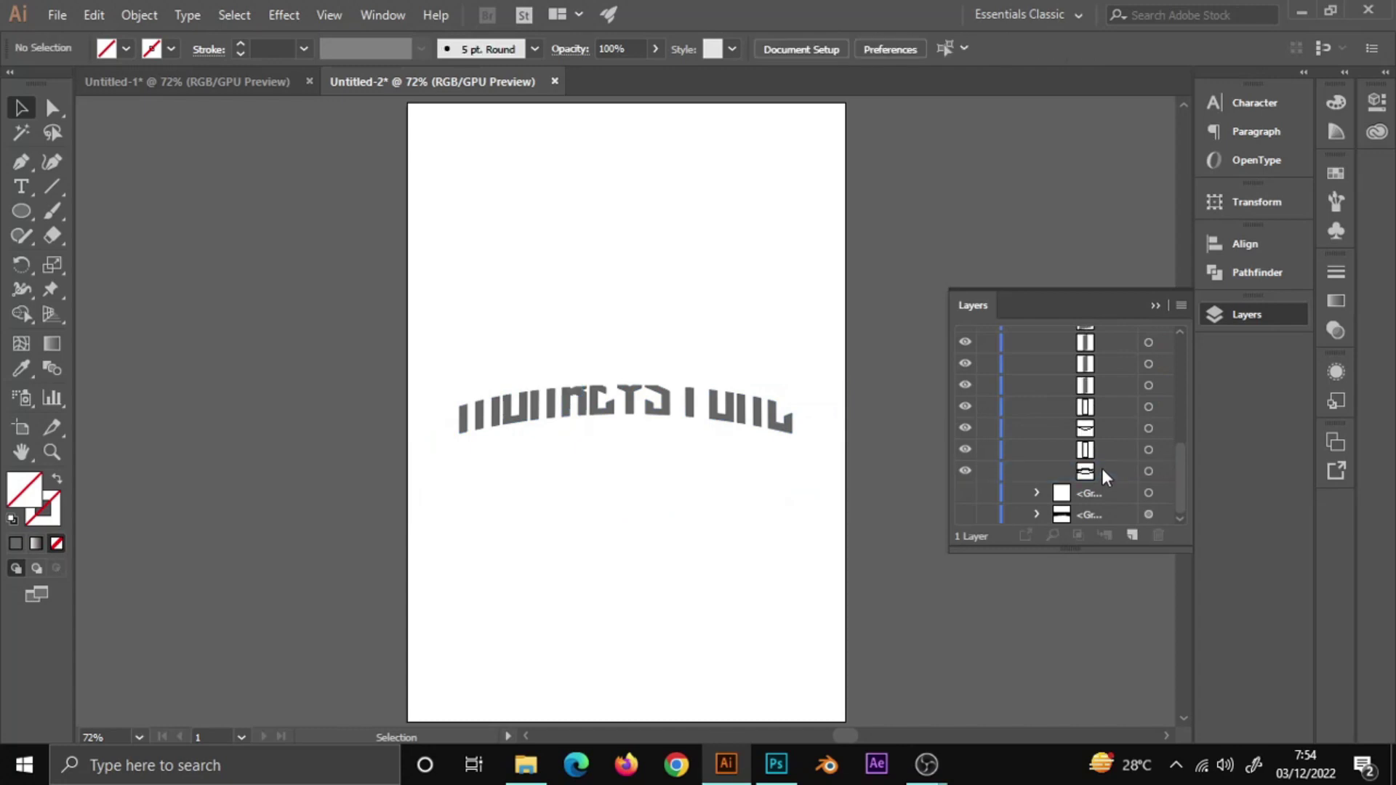
left_click(1150, 472)
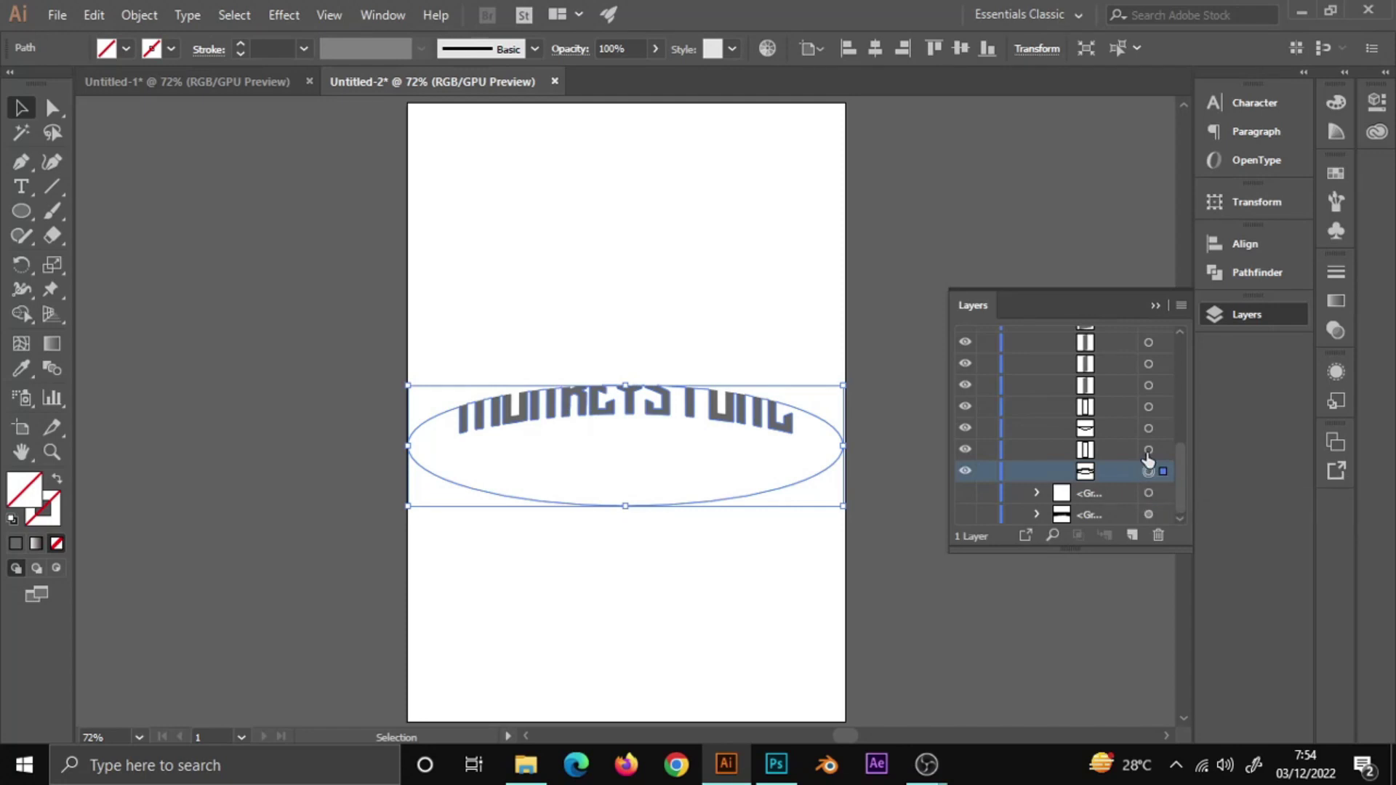
left_click(1148, 450)
key("Delete")
left_click(1148, 450)
key("Delete")
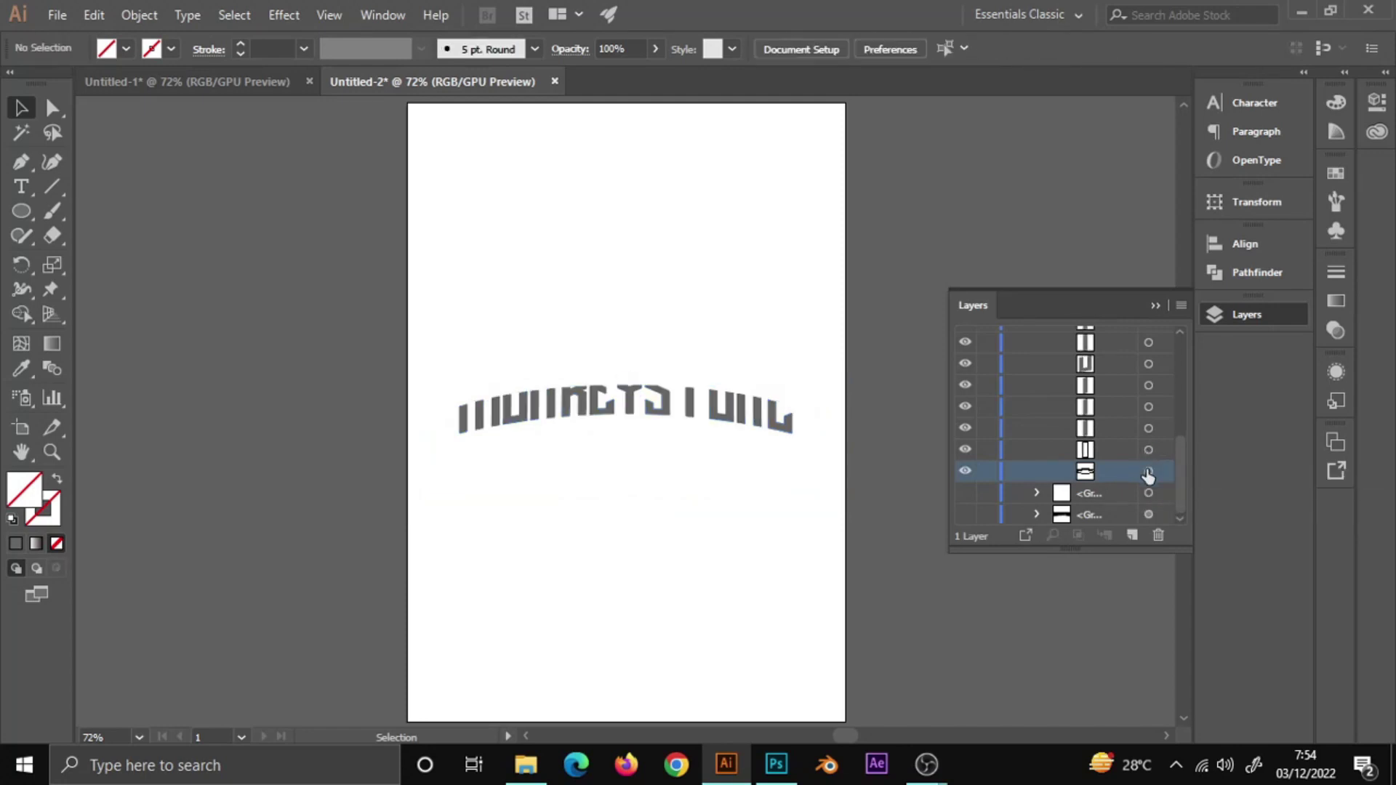
left_click(1148, 472)
key("Delete")
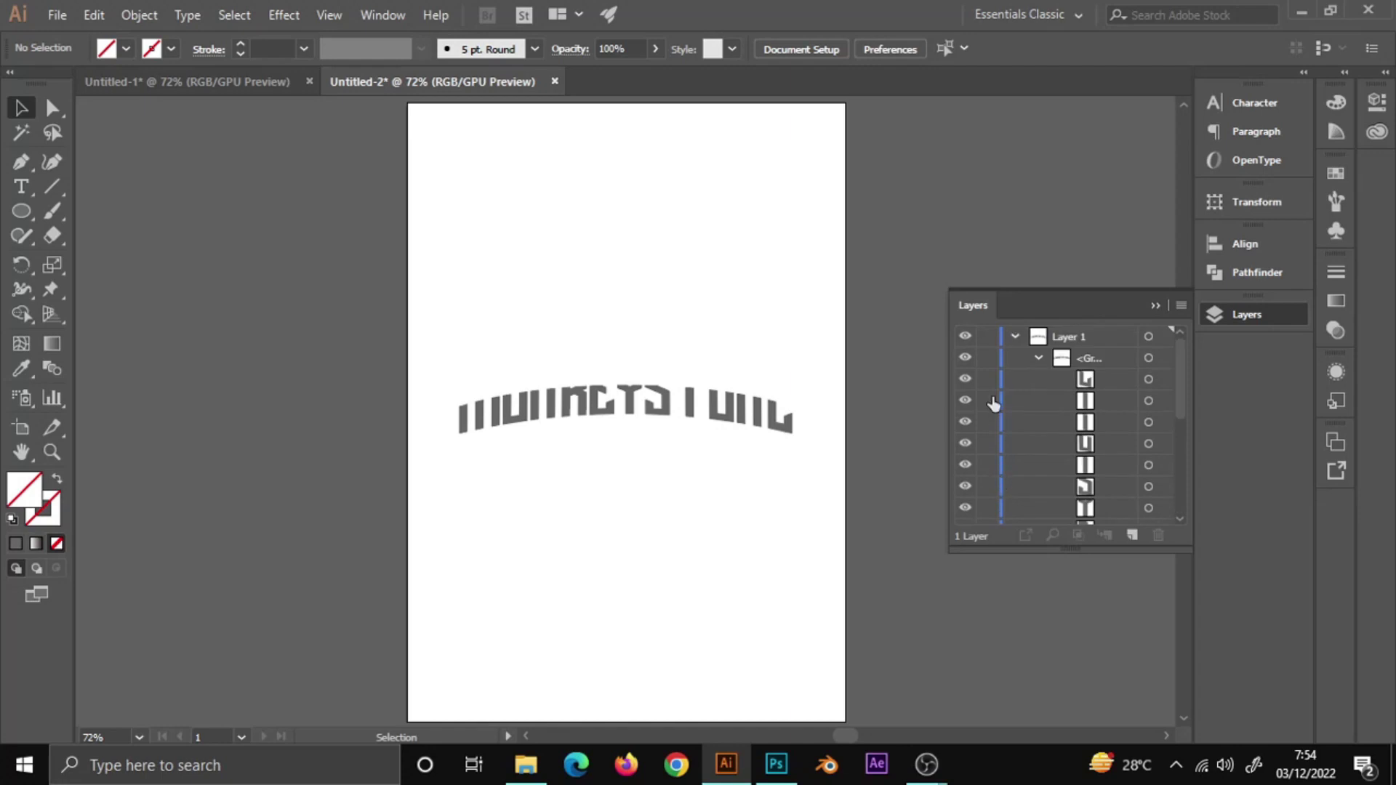
left_click(1039, 358)
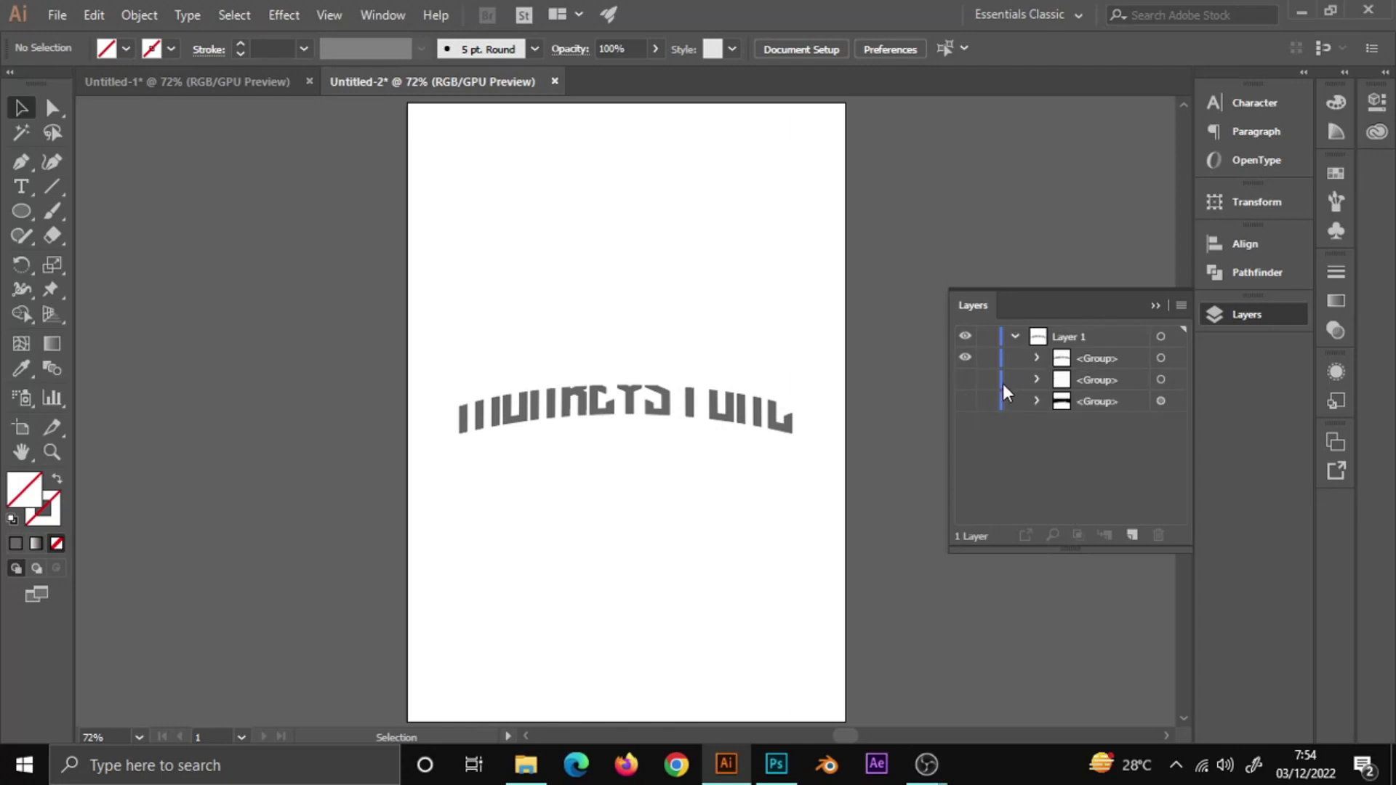
Show the hidden logo groups again and select the top group
left_click(965, 379)
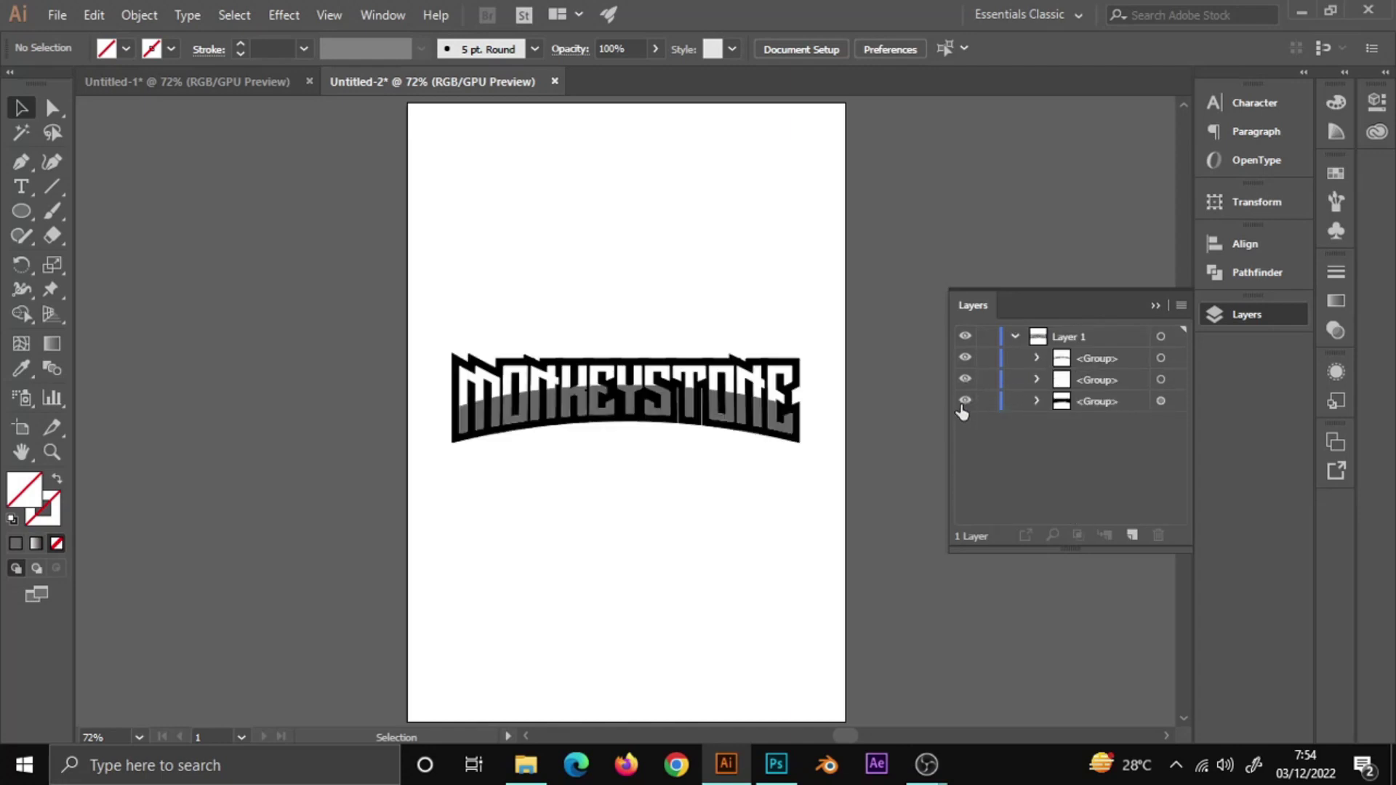
left_click(1096, 363)
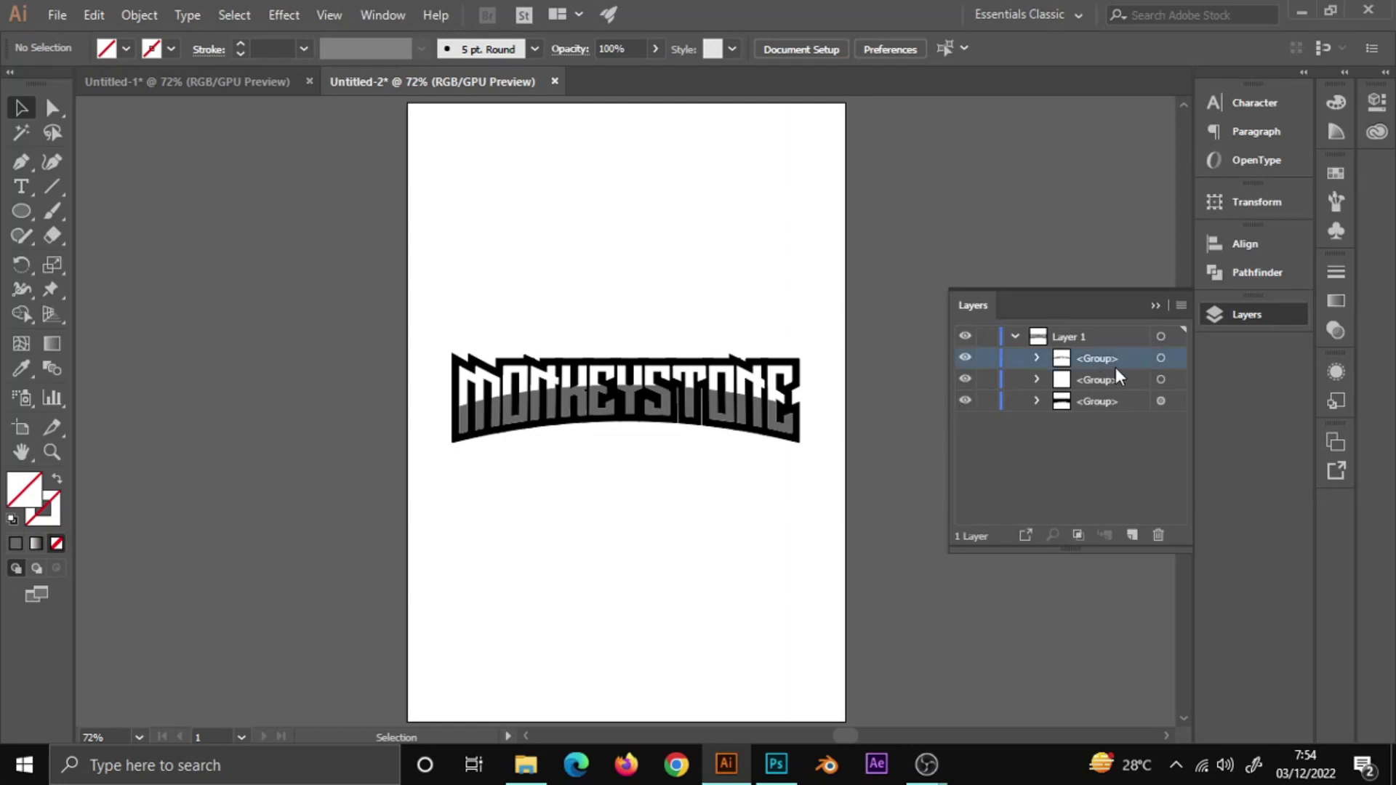
left_click(1118, 370)
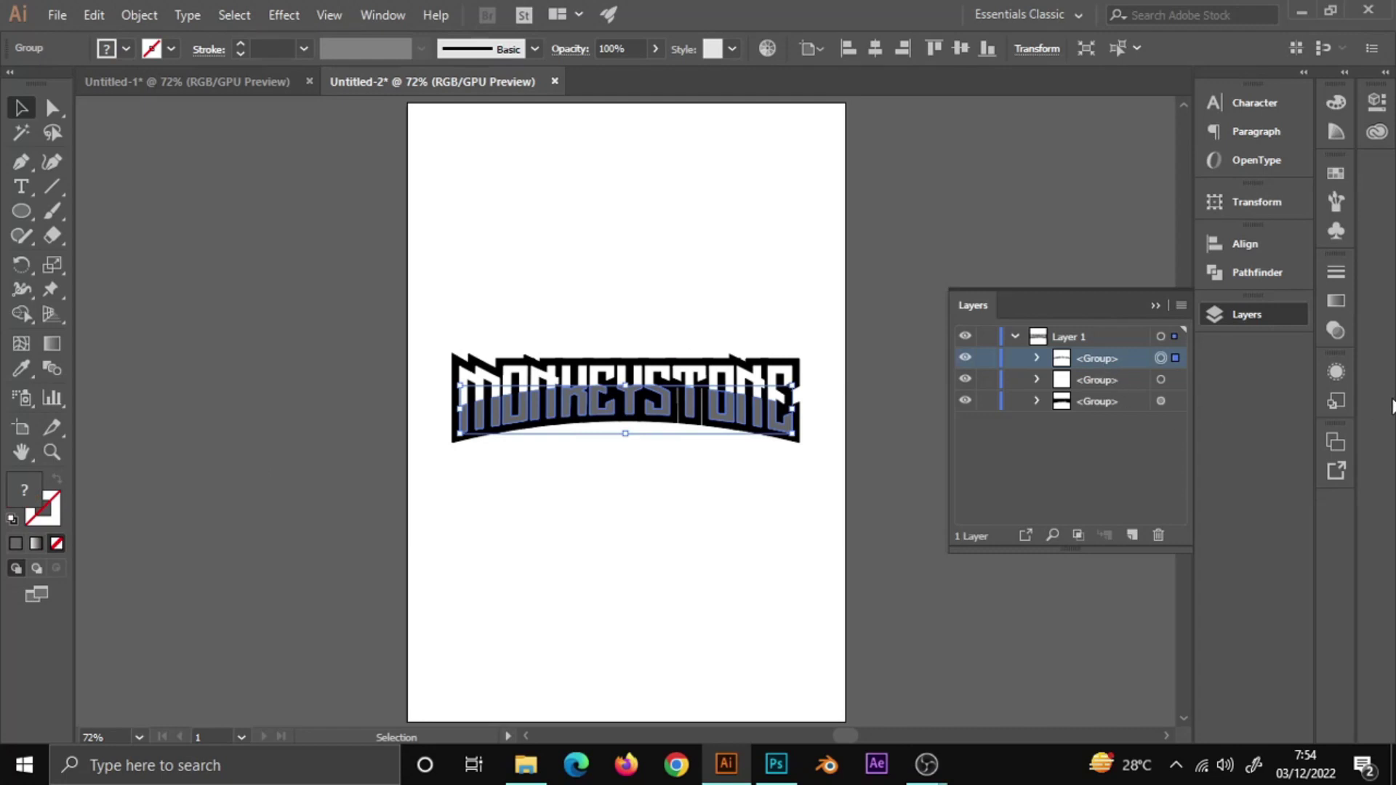
Apply a -3 px Offset Path effect to the top group and deselect it
left_click(1337, 375)
left_click(1140, 512)
mouse_move(1201, 141)
left_click(1079, 143)
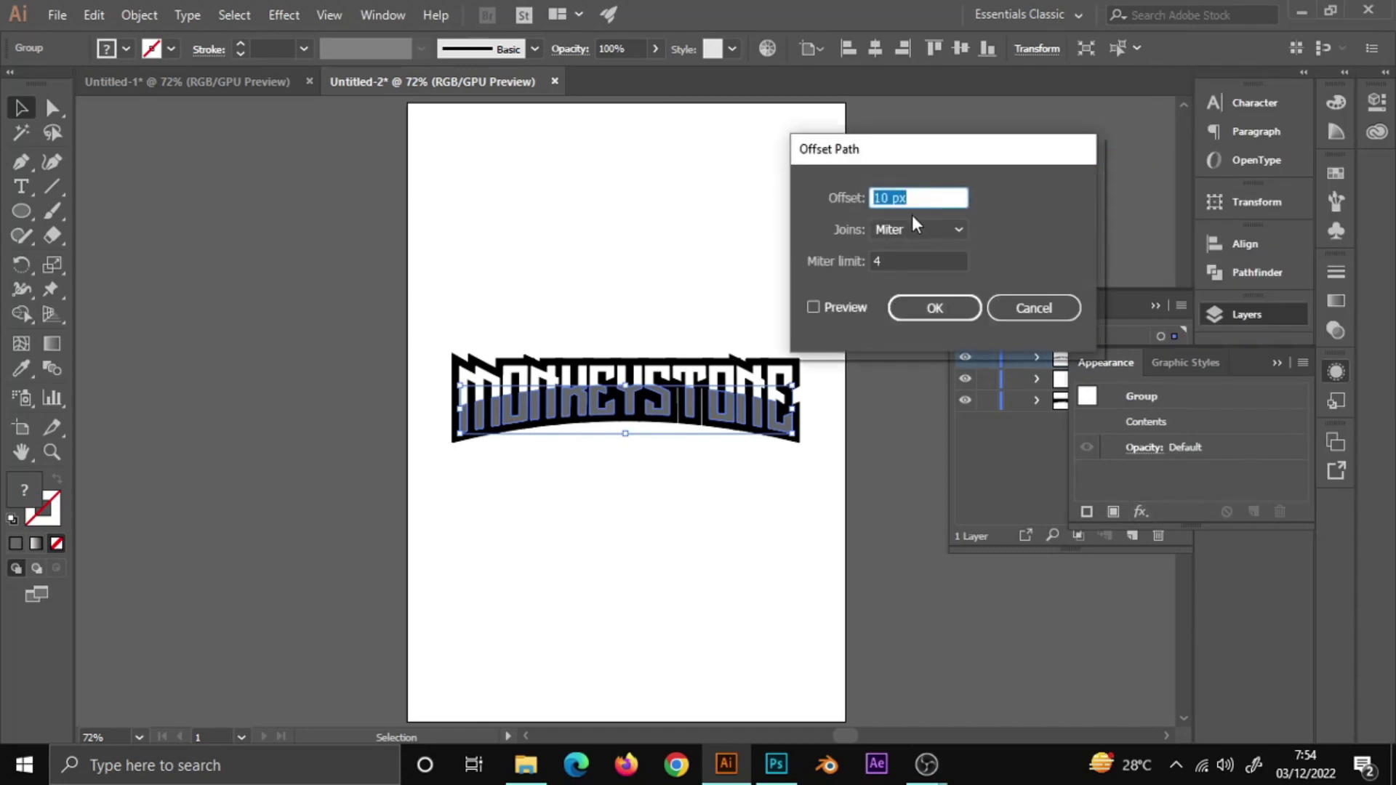
type("-3")
left_click(858, 308)
left_click(930, 308)
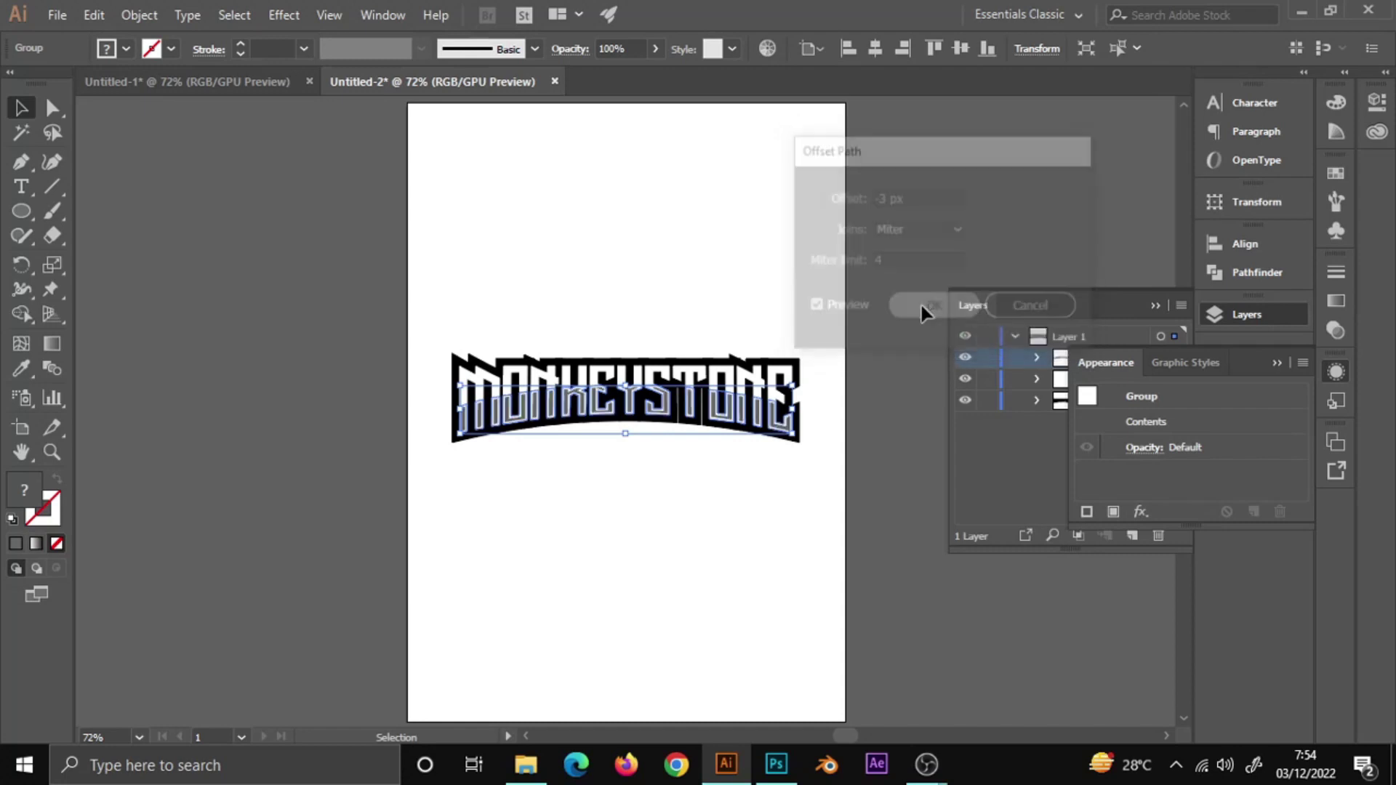
left_click(806, 238)
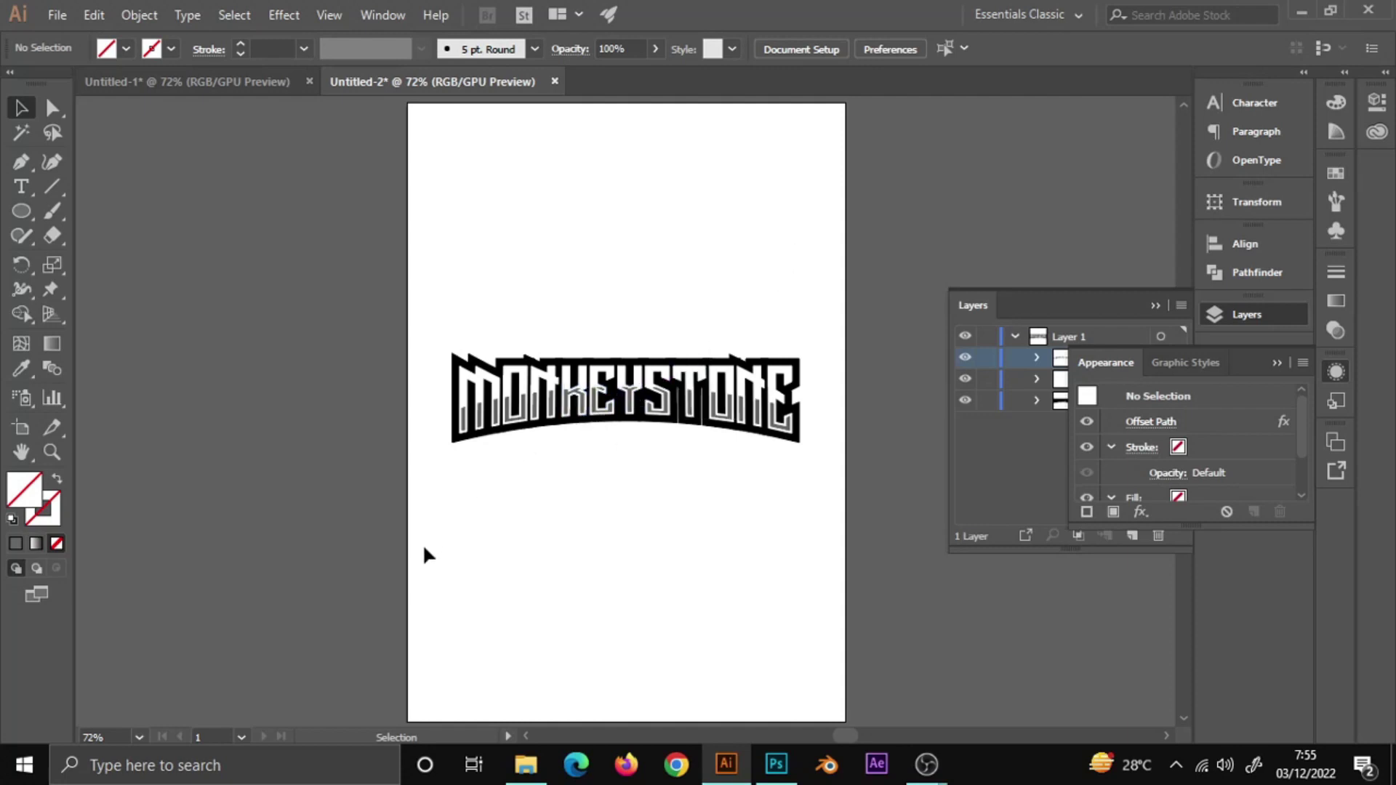
left_click(1278, 363)
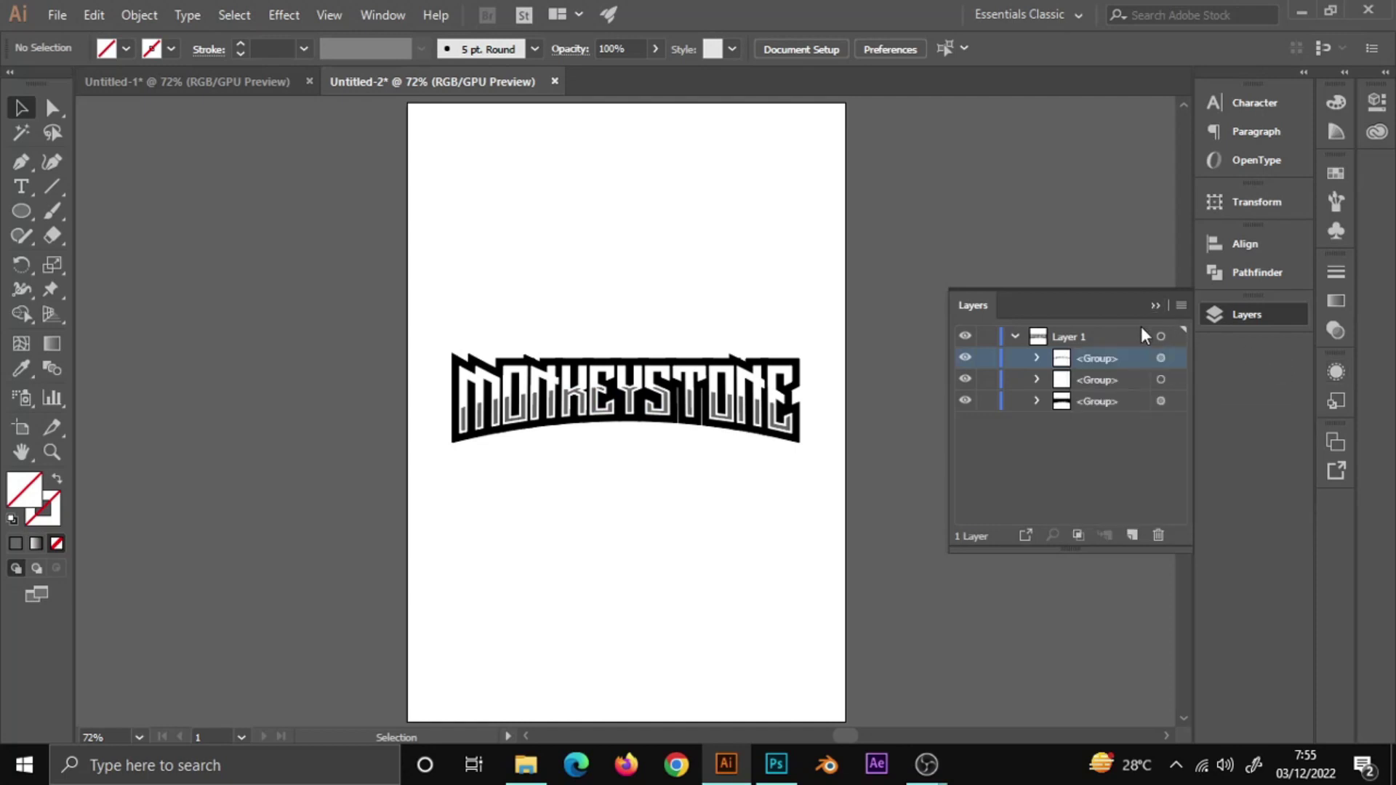
Reset to black and add a 'SINCE 1987' text object below the MONKEYSTONE logo
key("comma")
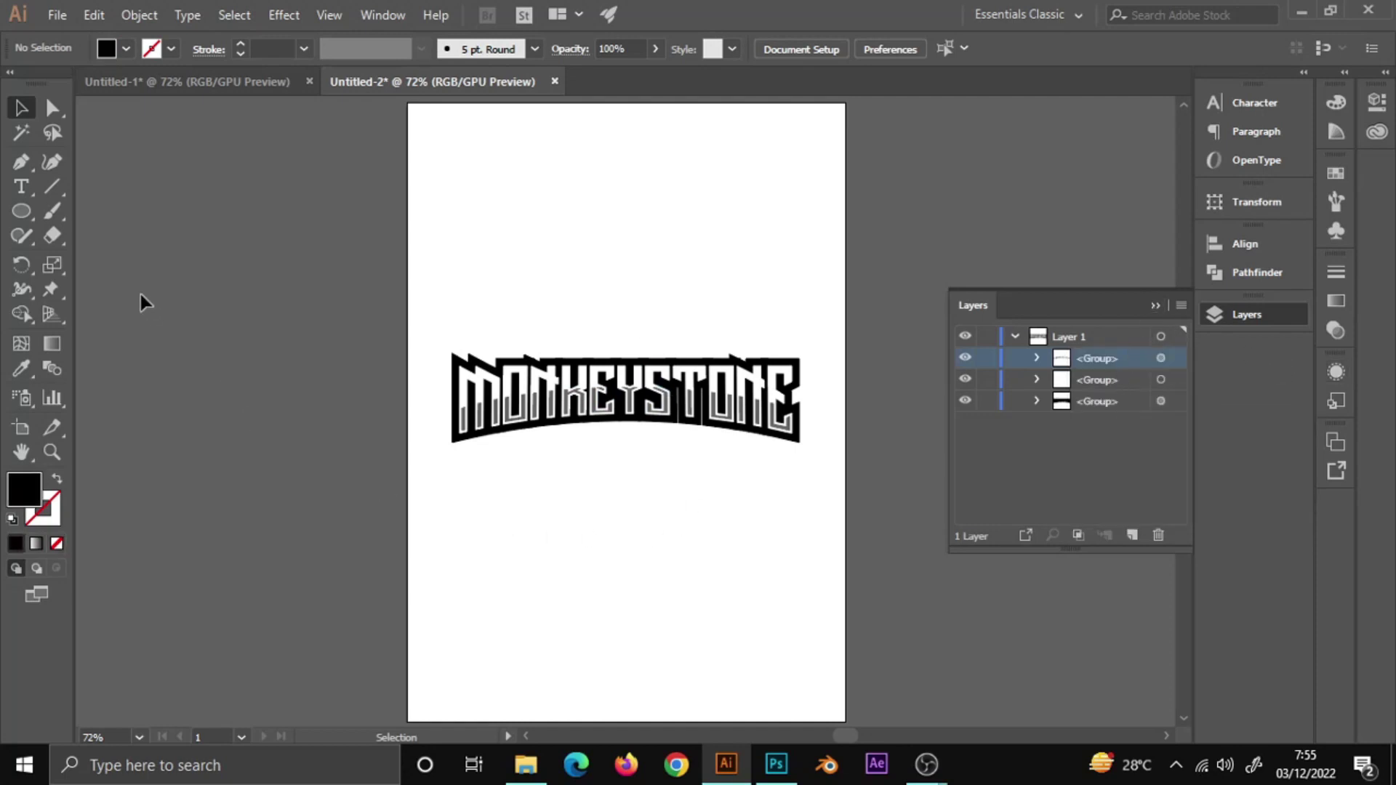
left_click(17, 189)
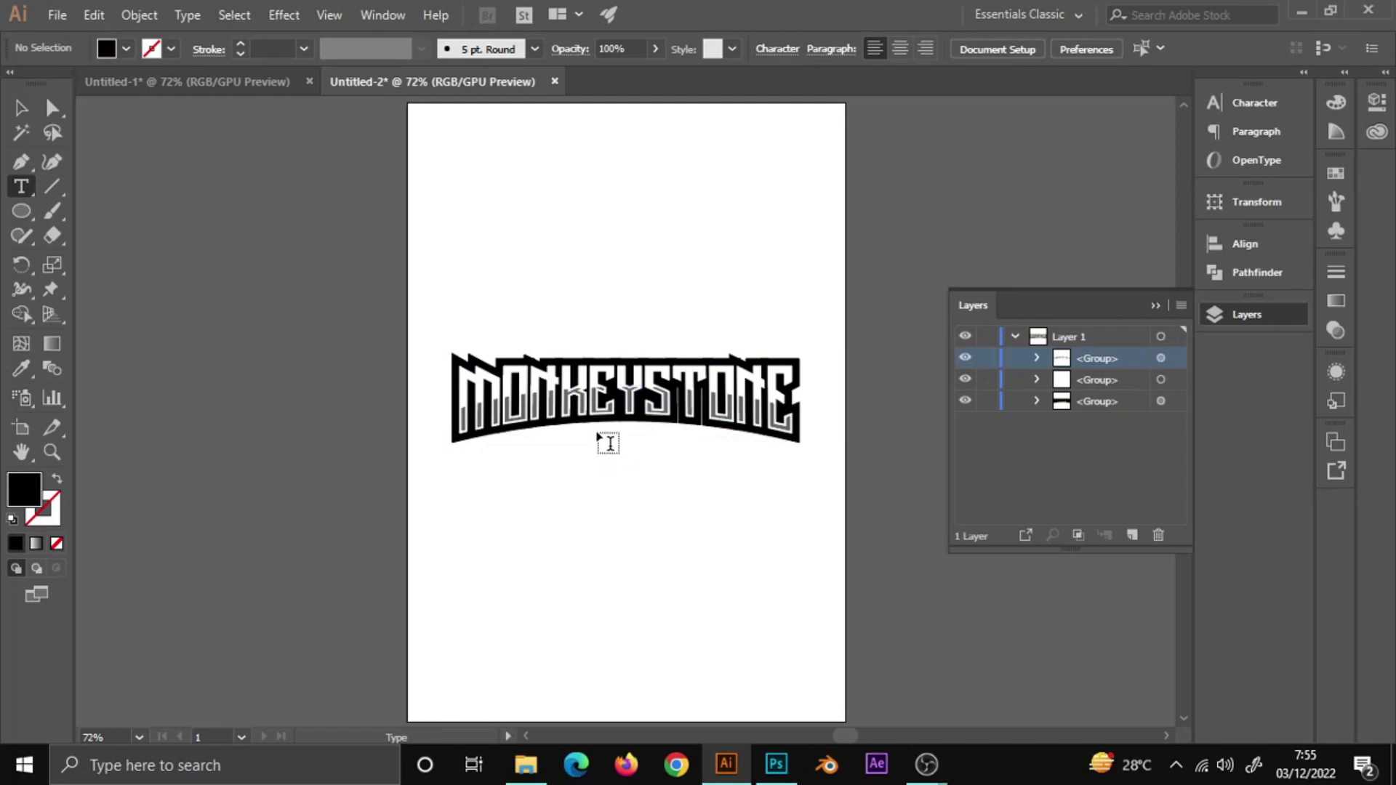
left_click(599, 436)
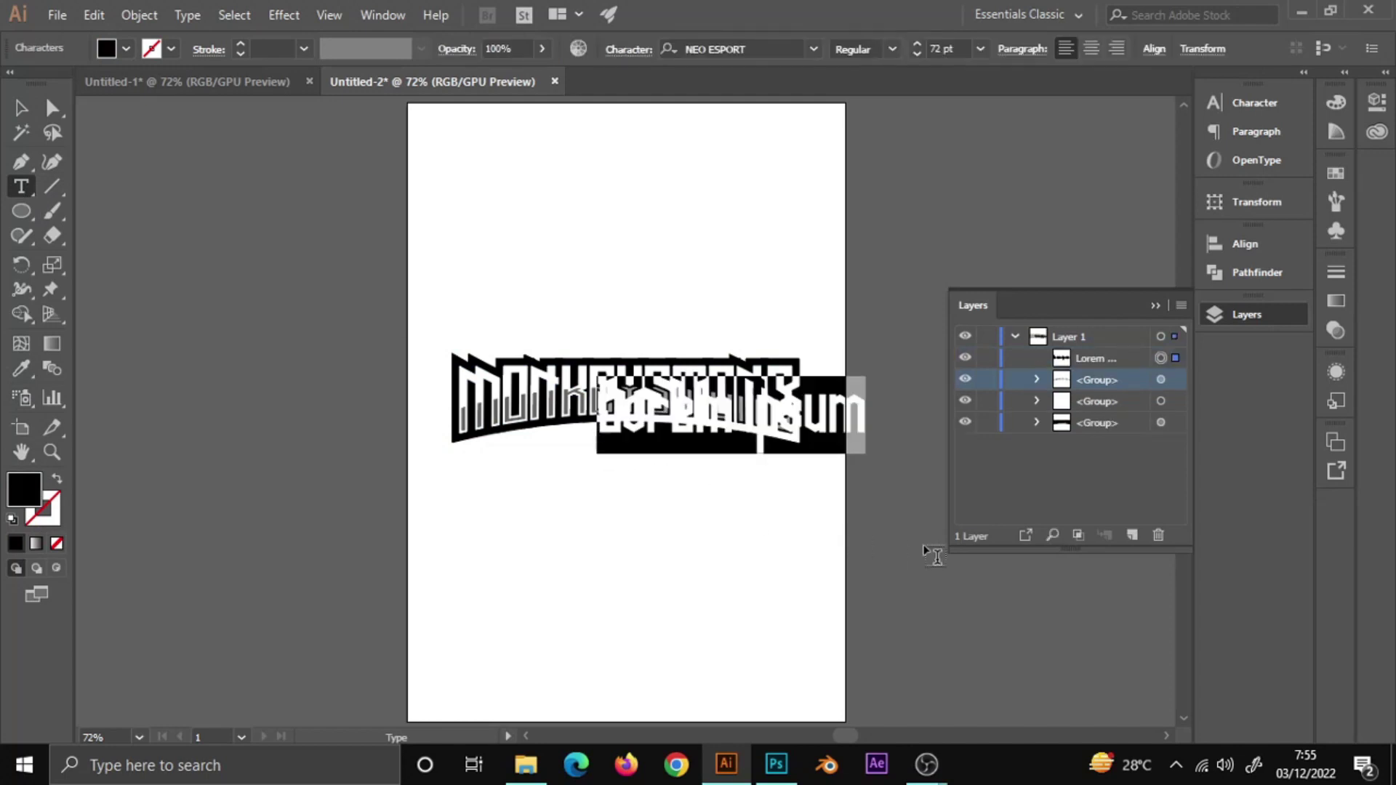
key("BackSpace")
type("SATOS")
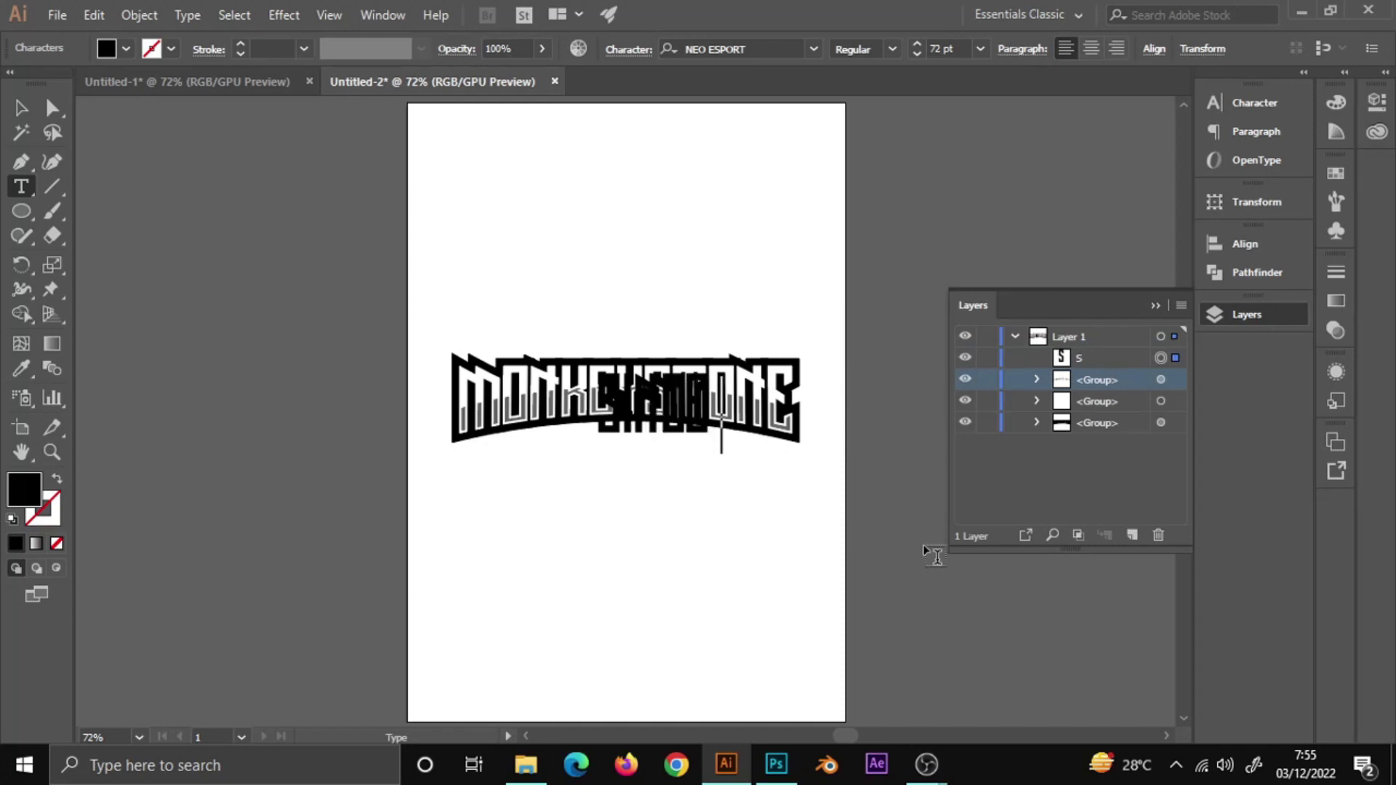
type("H")
key("BackSpace")
type("9")
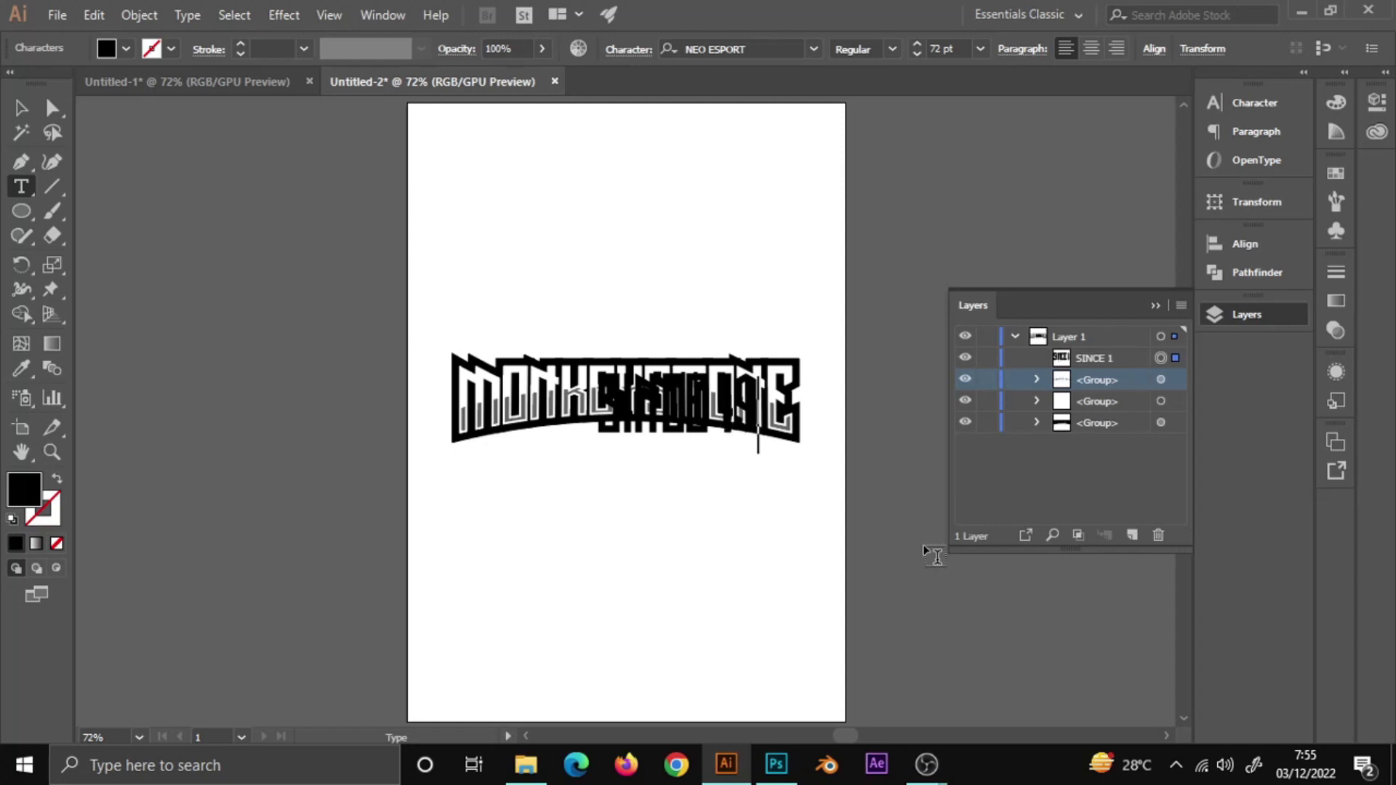
type("98")
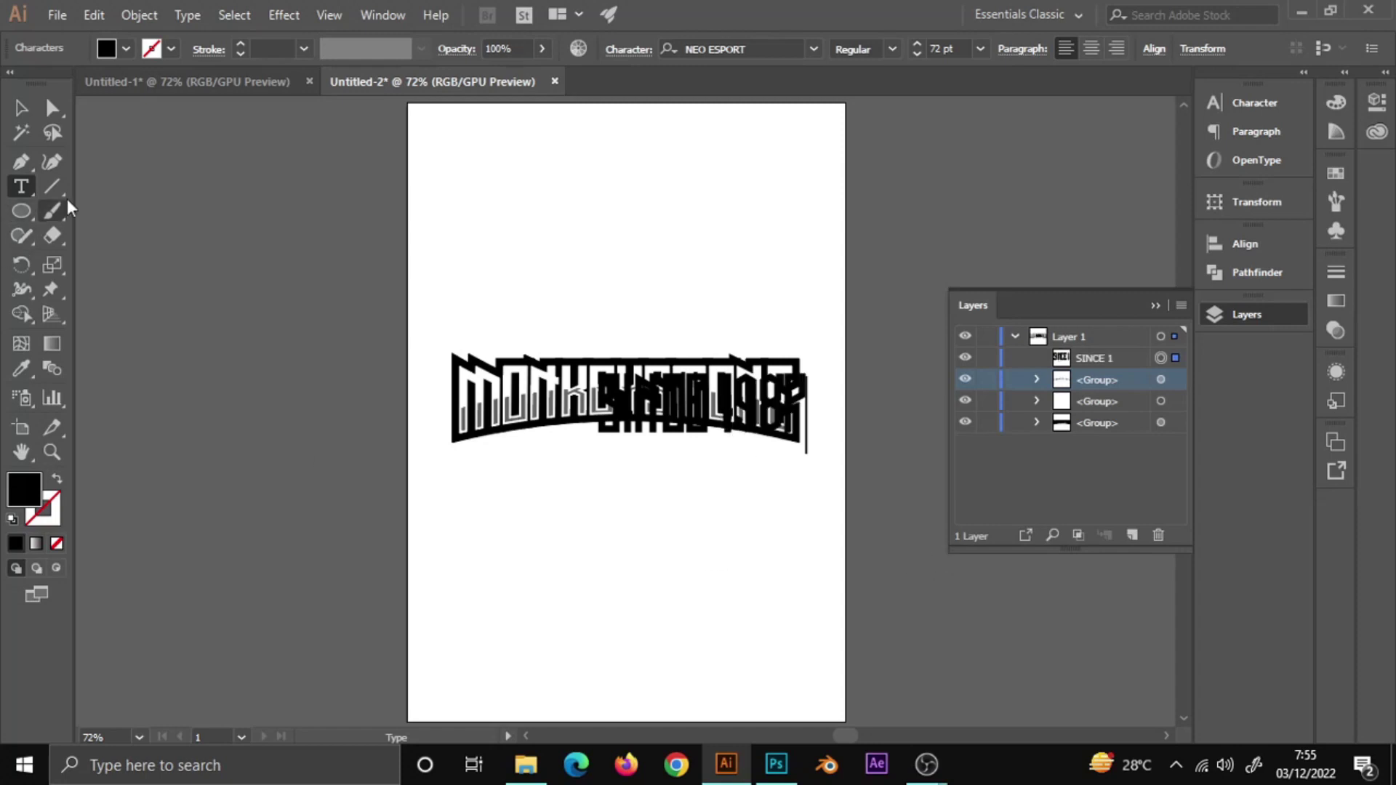
key("Escape")
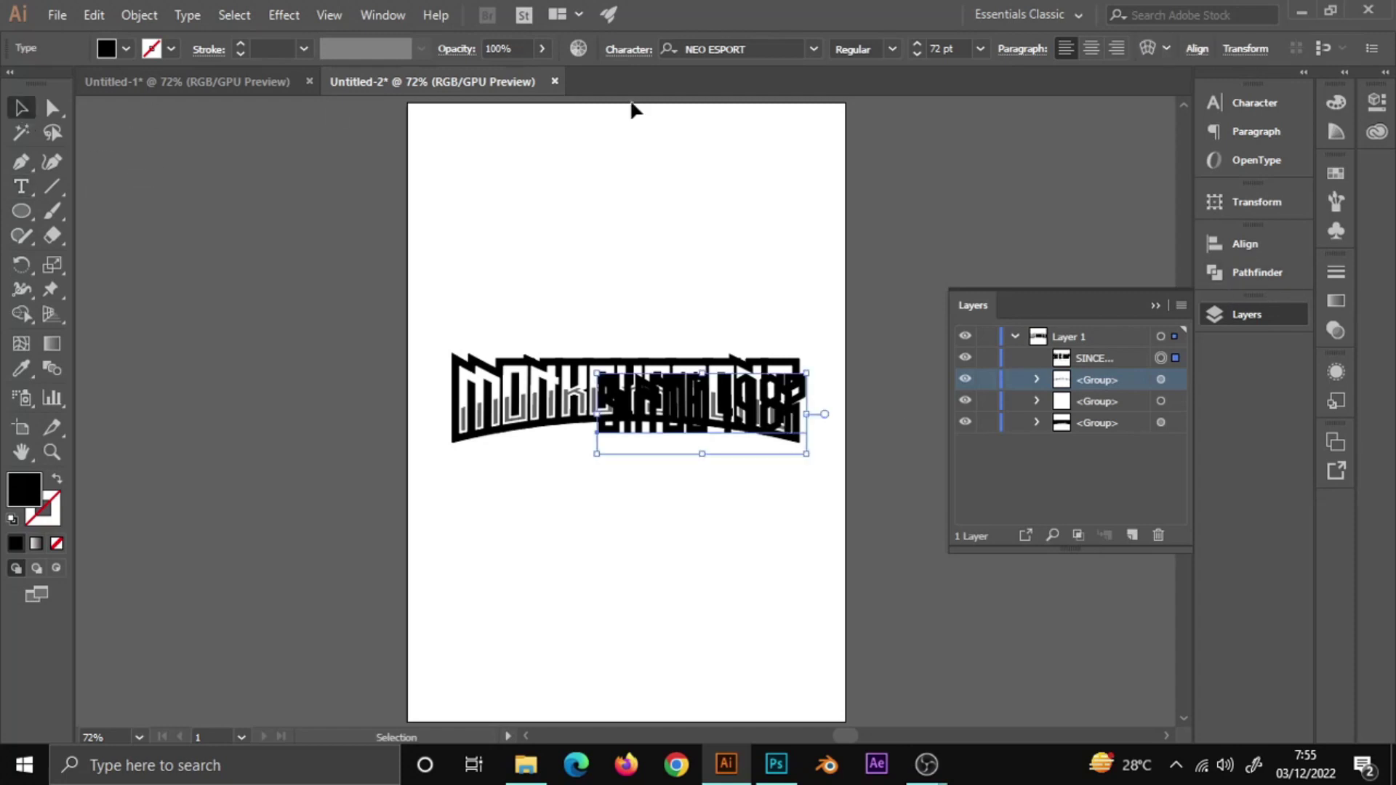
Set the SINCE 1987 text size to 24 pt
left_click(1257, 106)
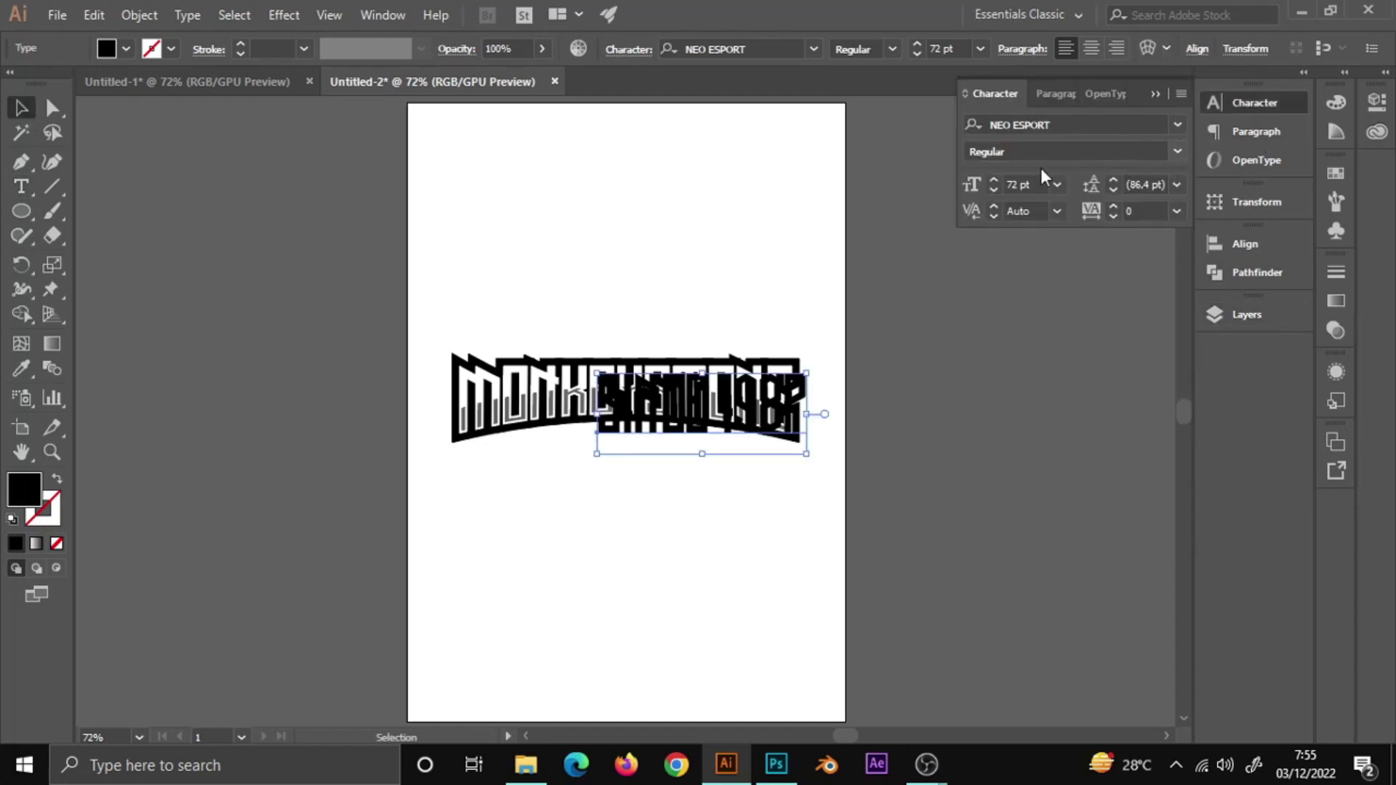
left_click(1056, 185)
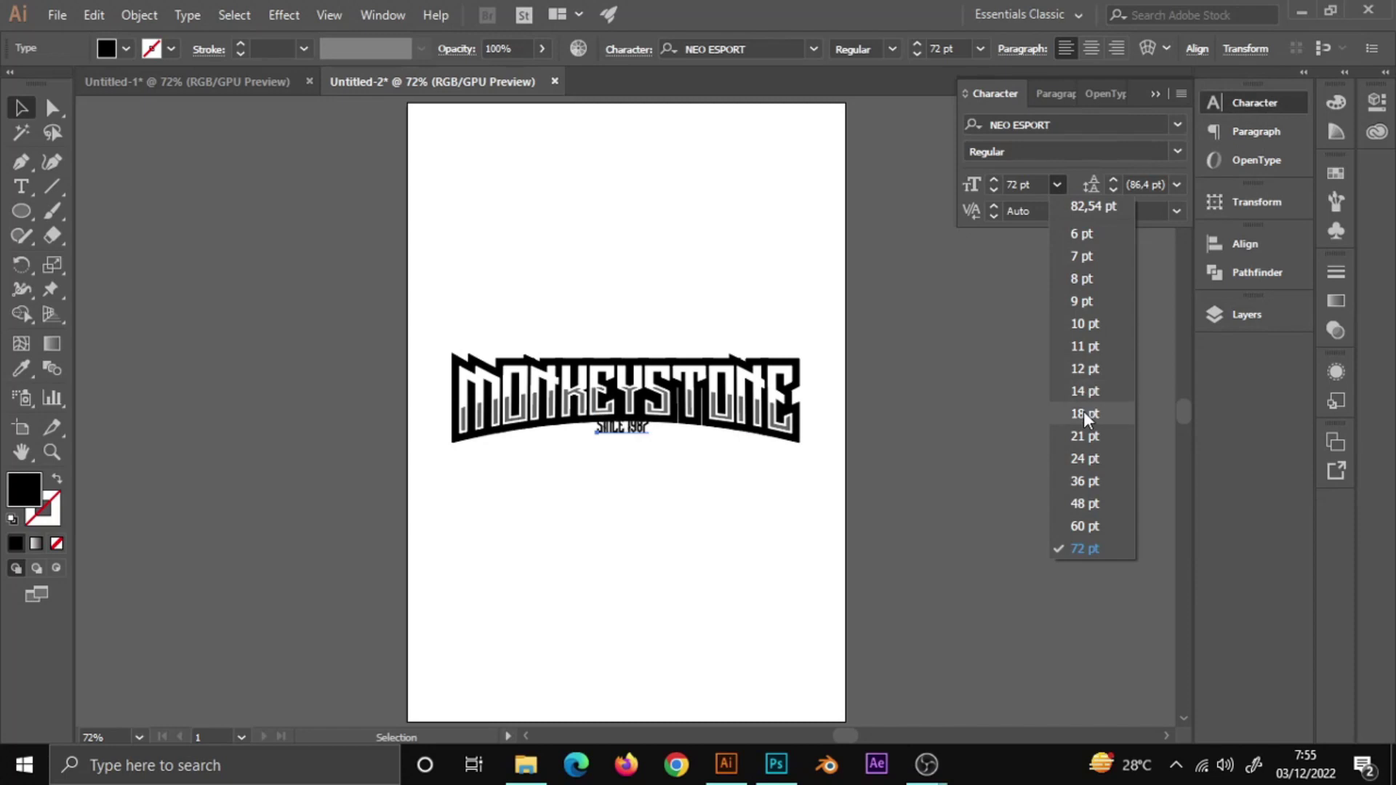
left_click(1083, 458)
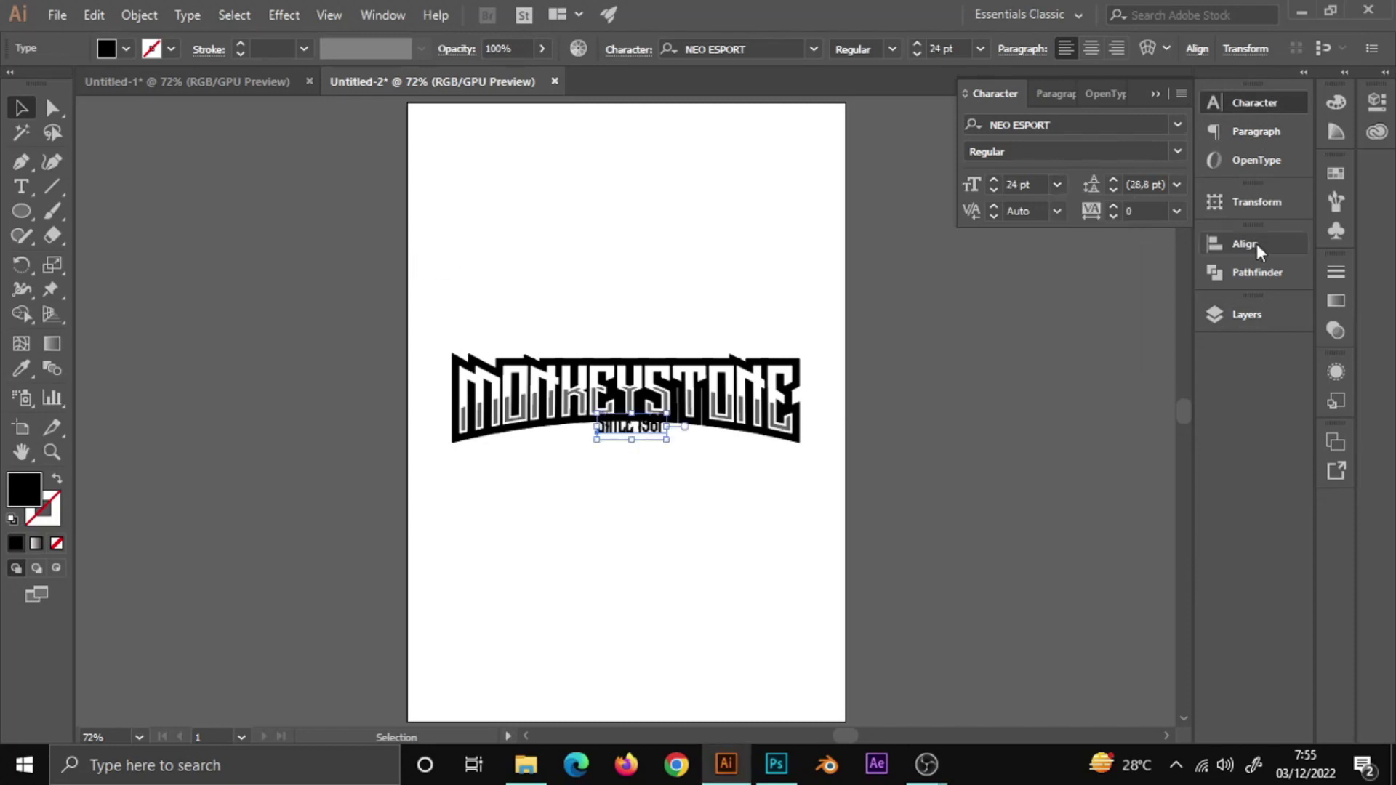
Centre the text horizontally on the logo and nudge it down onto the bottom band
left_click(1256, 273)
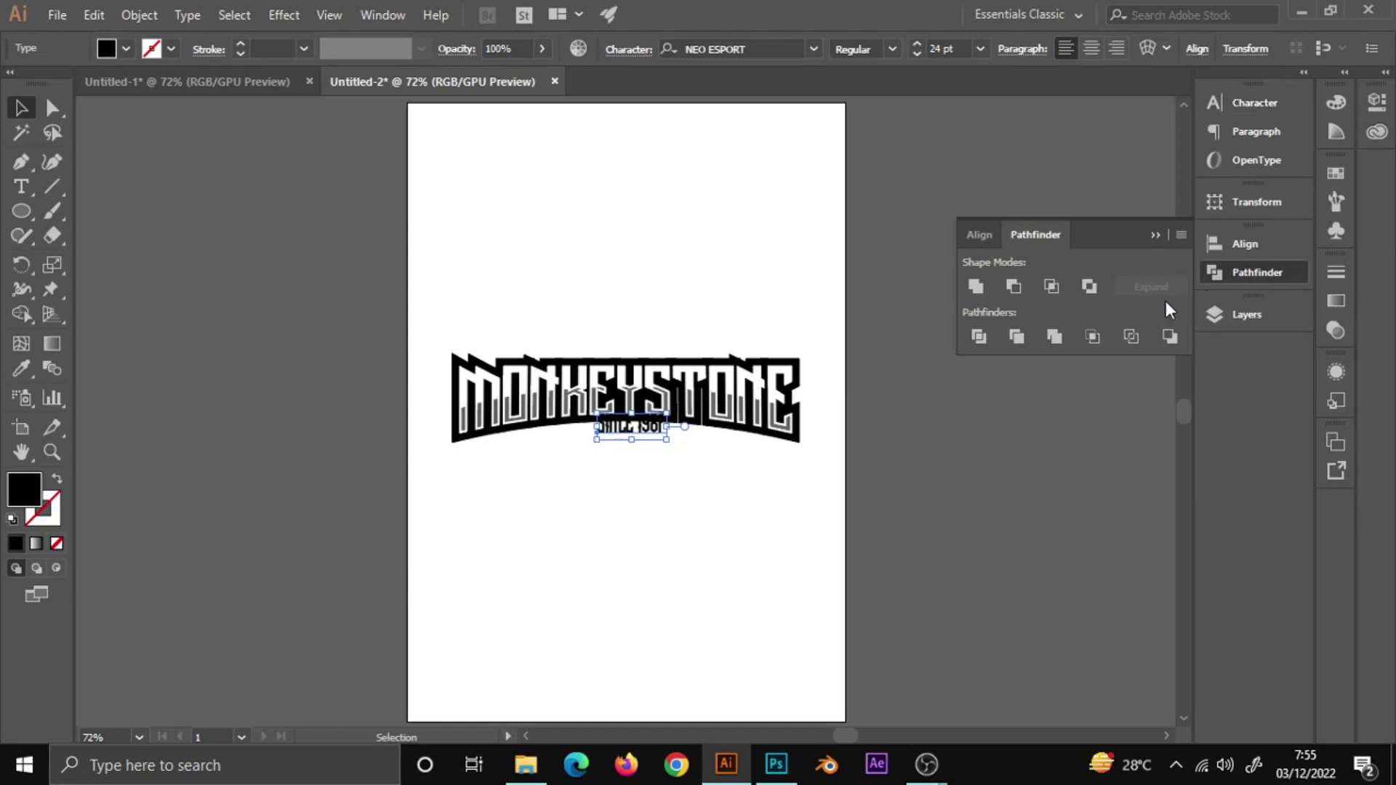
left_click(1250, 245)
left_click(1021, 292)
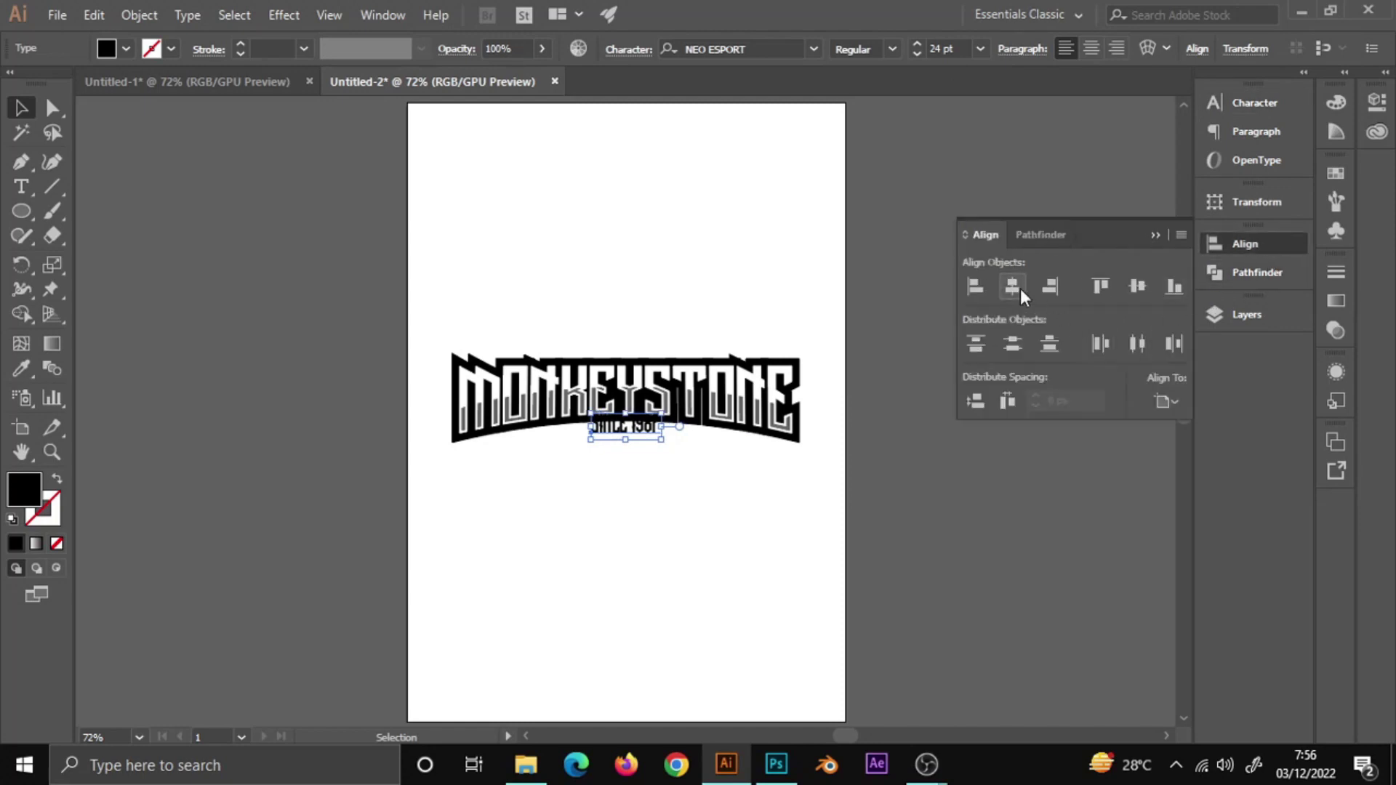
key("Down")
key("Down")
key("Down")
key("Down")
key("Down")
key("Down")
key("Down")
key("Down")
key("Down")
key("Down")
key("Down")
key("Down")
key("Down")
key("Down")
left_click(826, 243)
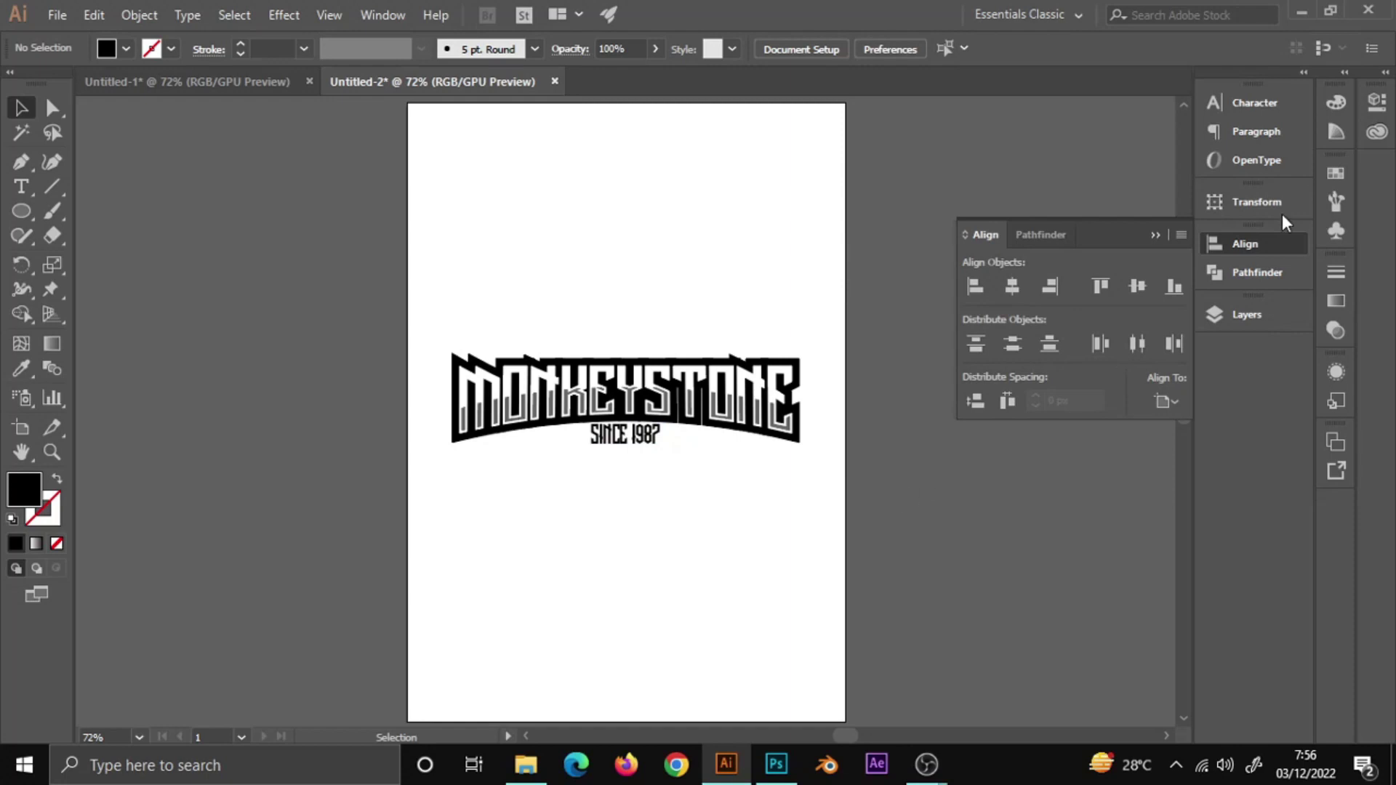
left_click(1155, 235)
In Photoshop, open Artboard 1.png and drag the logo onto the t-shirt chest in ayam jago.psd
key("alt+Tab")
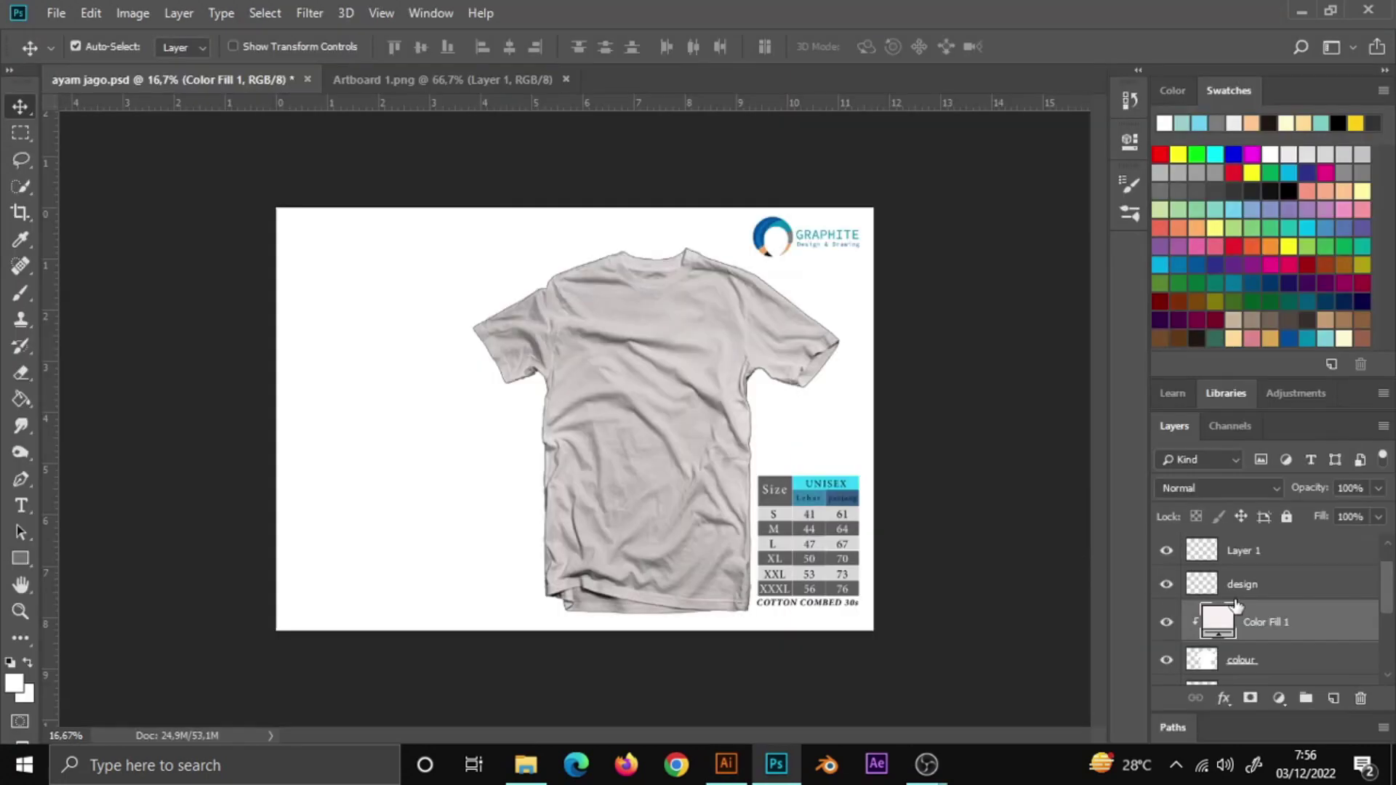
left_click(48, 14)
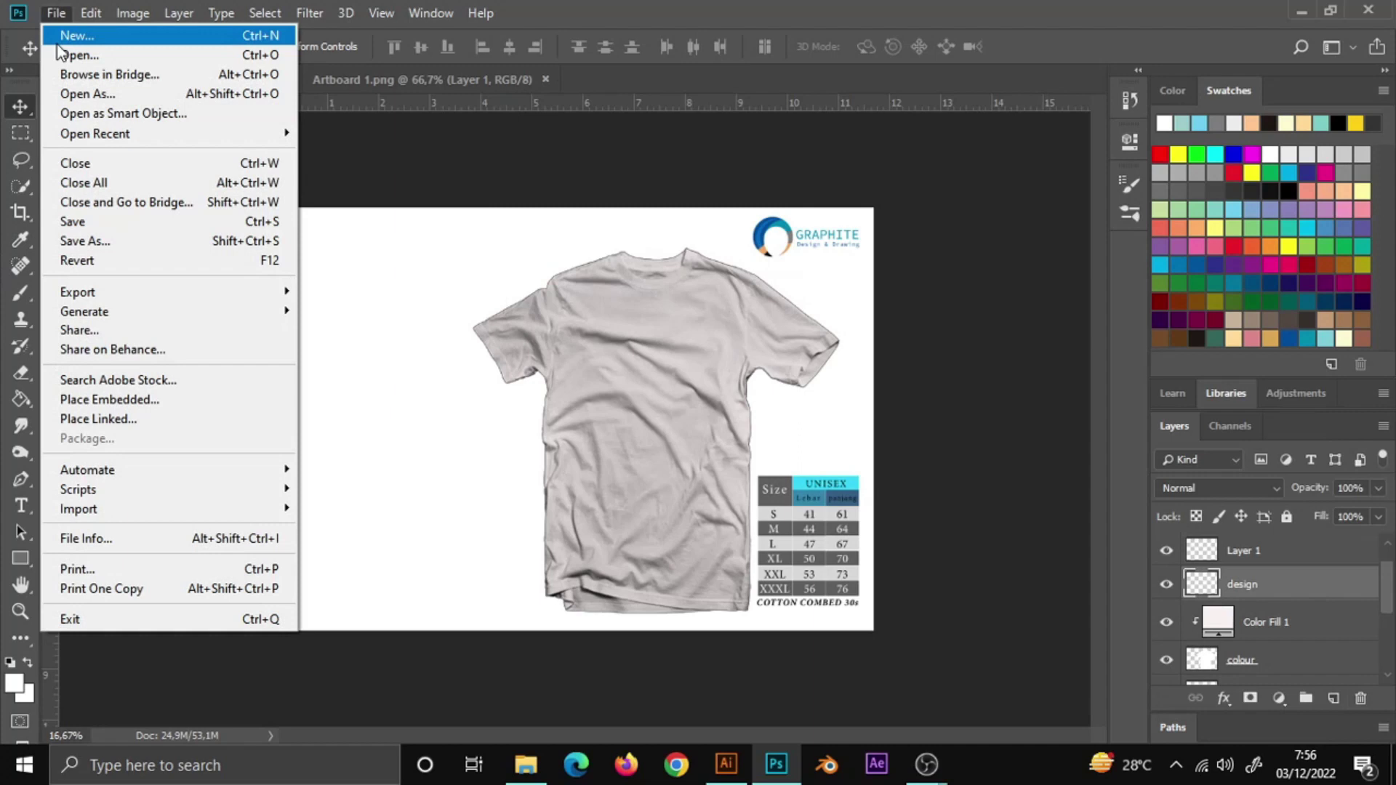
left_click(64, 52)
left_click(233, 193)
left_click(525, 458)
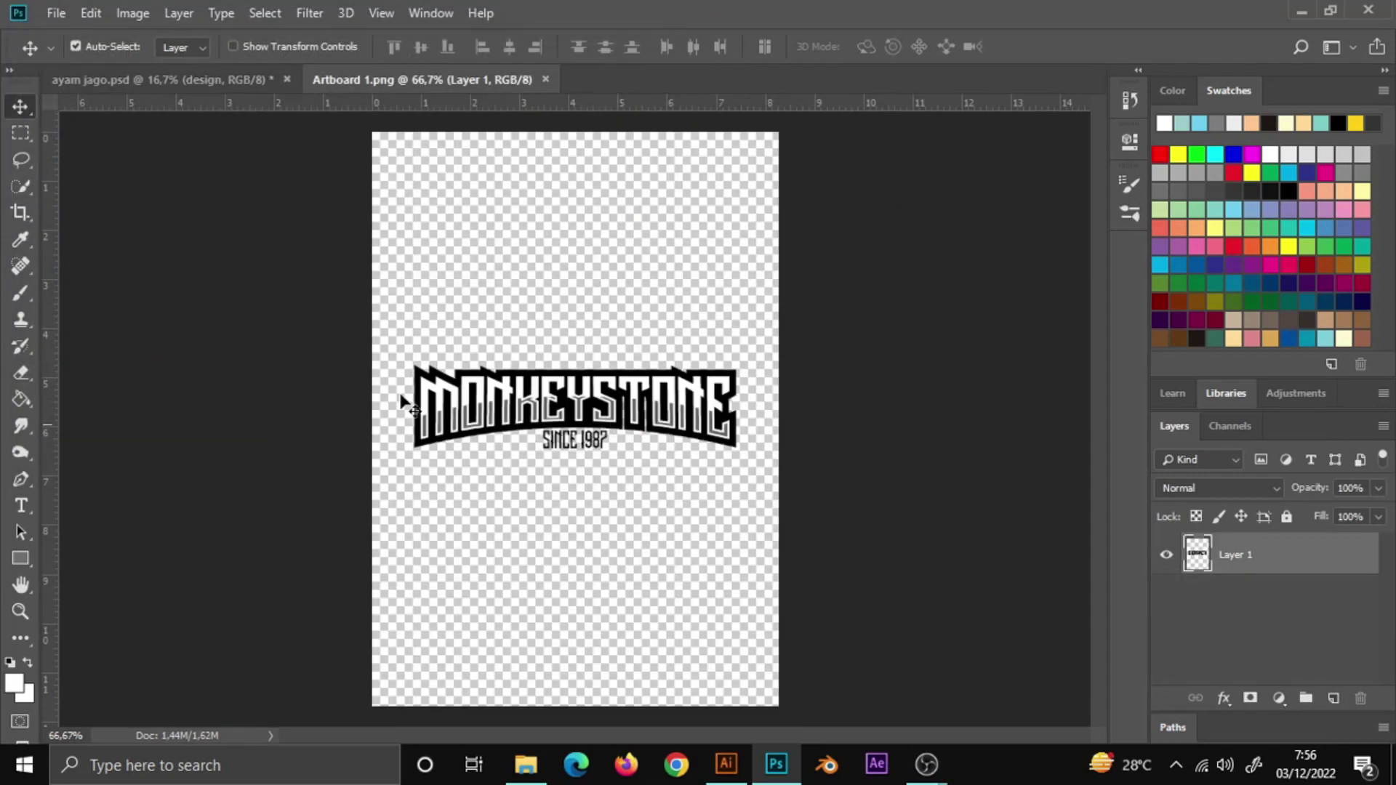
left_click_drag(551, 414, 193, 86)
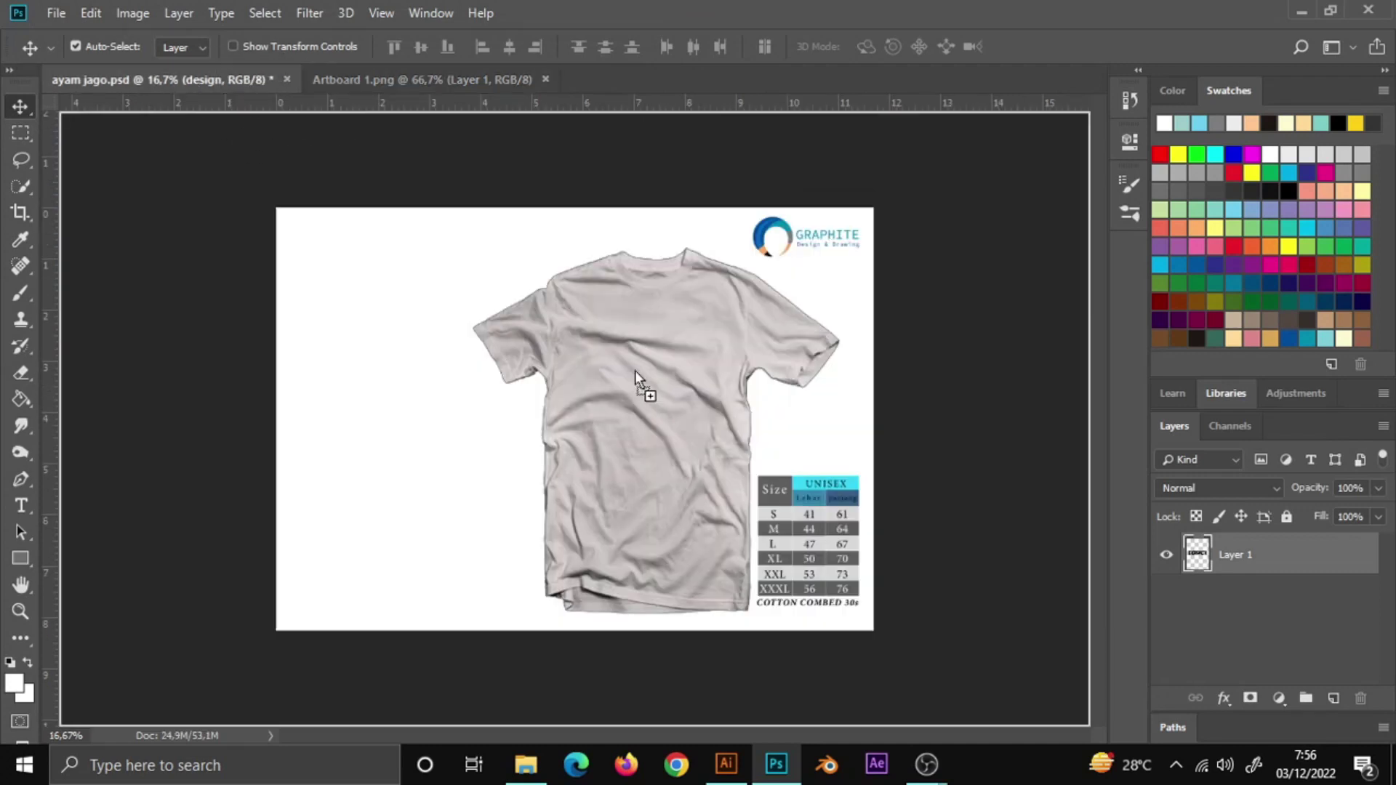
left_click_drag(193, 86, 634, 370)
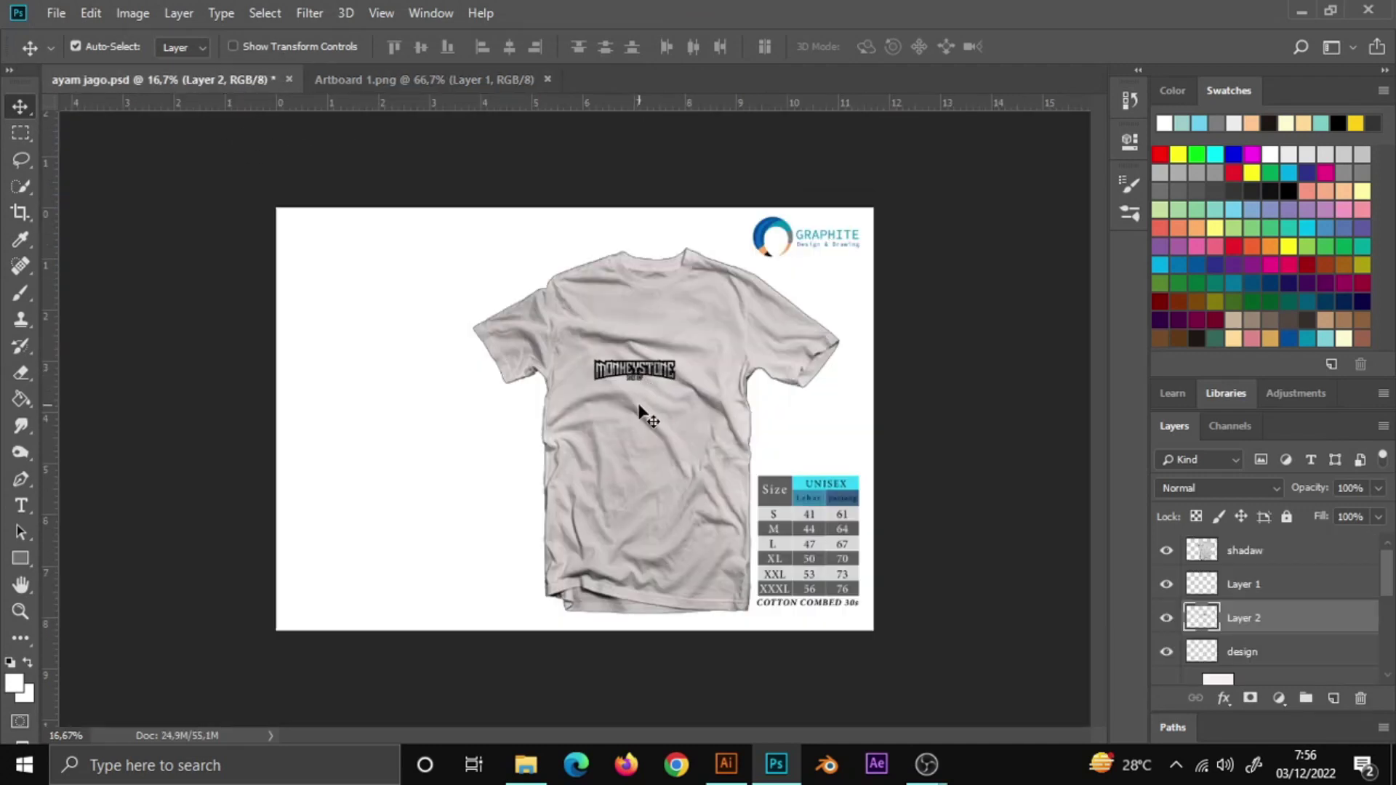
Free-transform the logo once, then reselect Layer 2 in the Layers panel
key("ctrl+t")
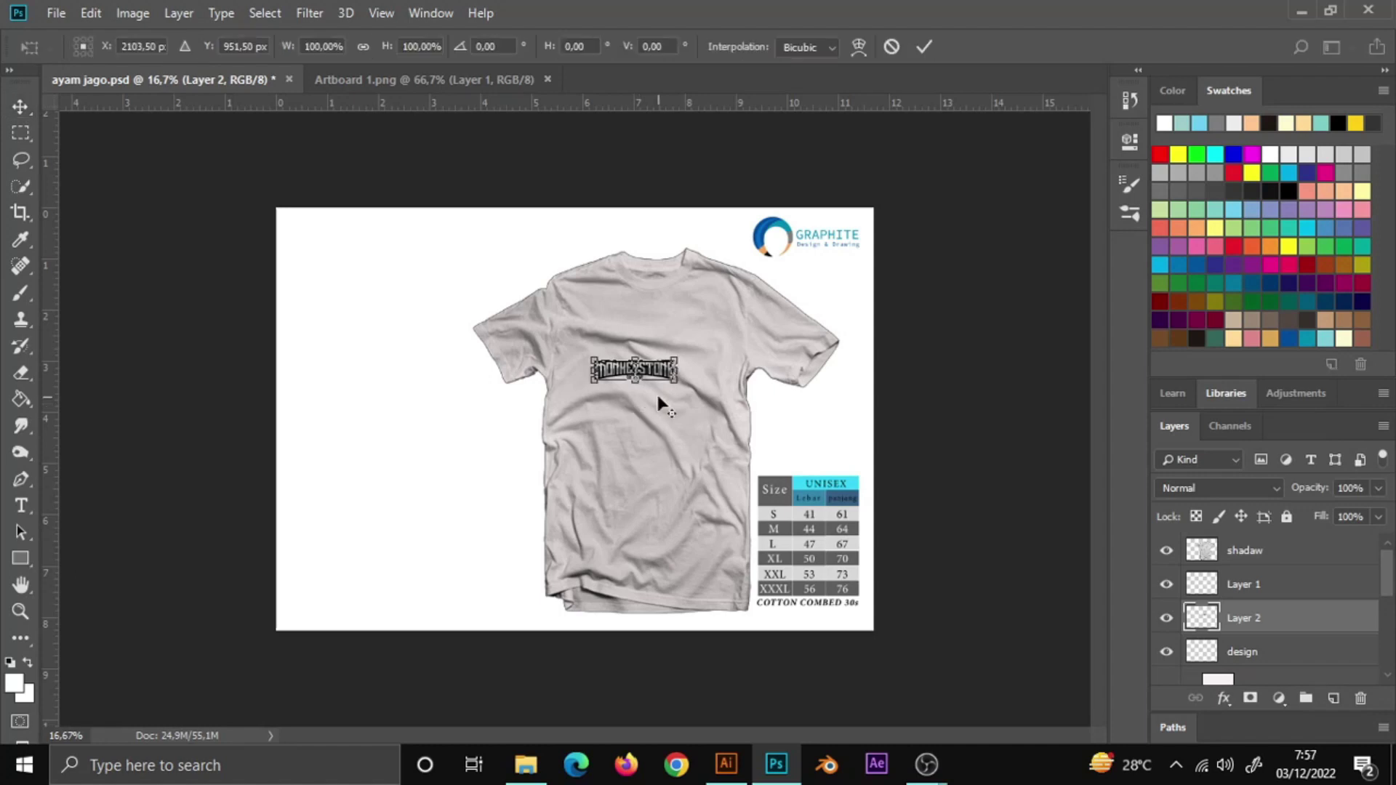
mouse_move(676, 381)
left_mouse_down()
mouse_move(717, 391)
mouse_move(686, 348)
left_mouse_up()
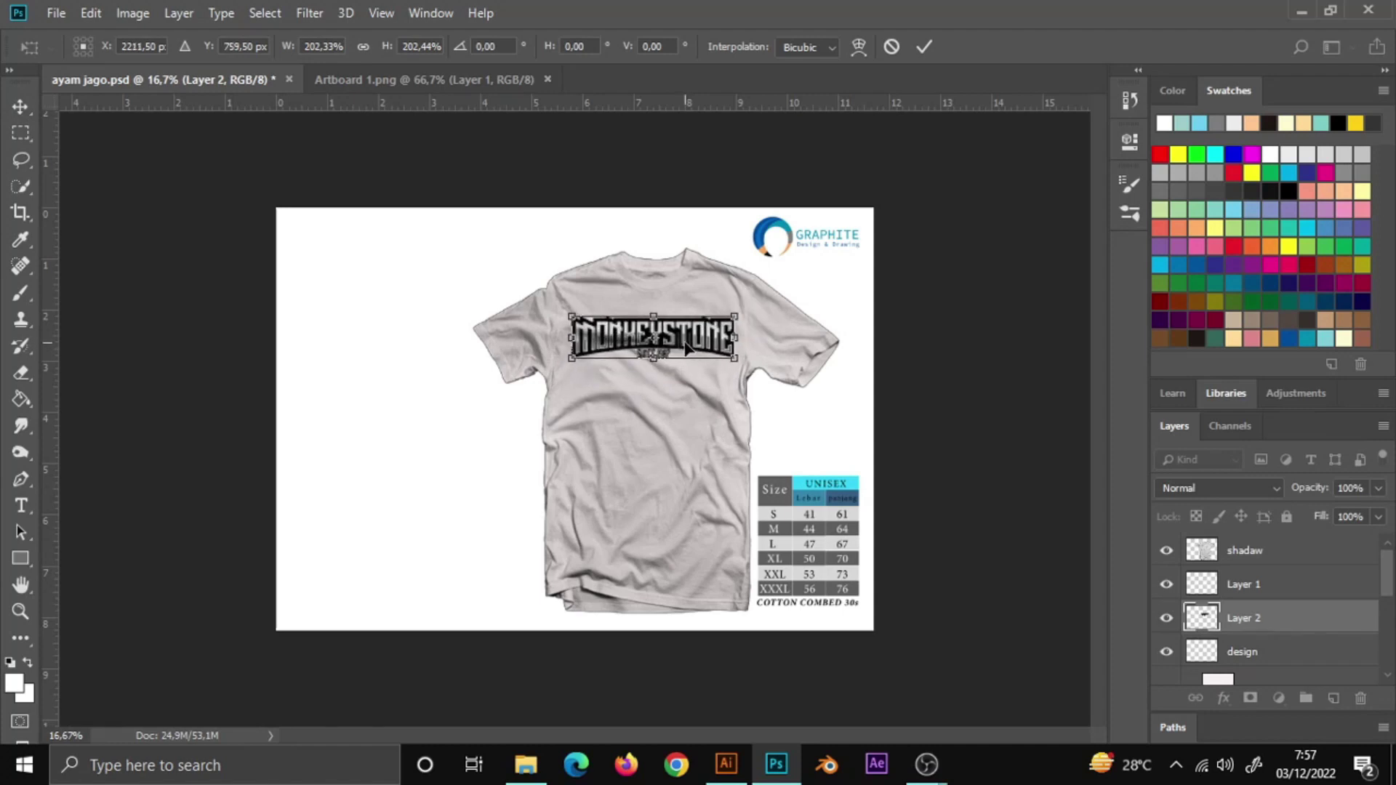
left_click(923, 48)
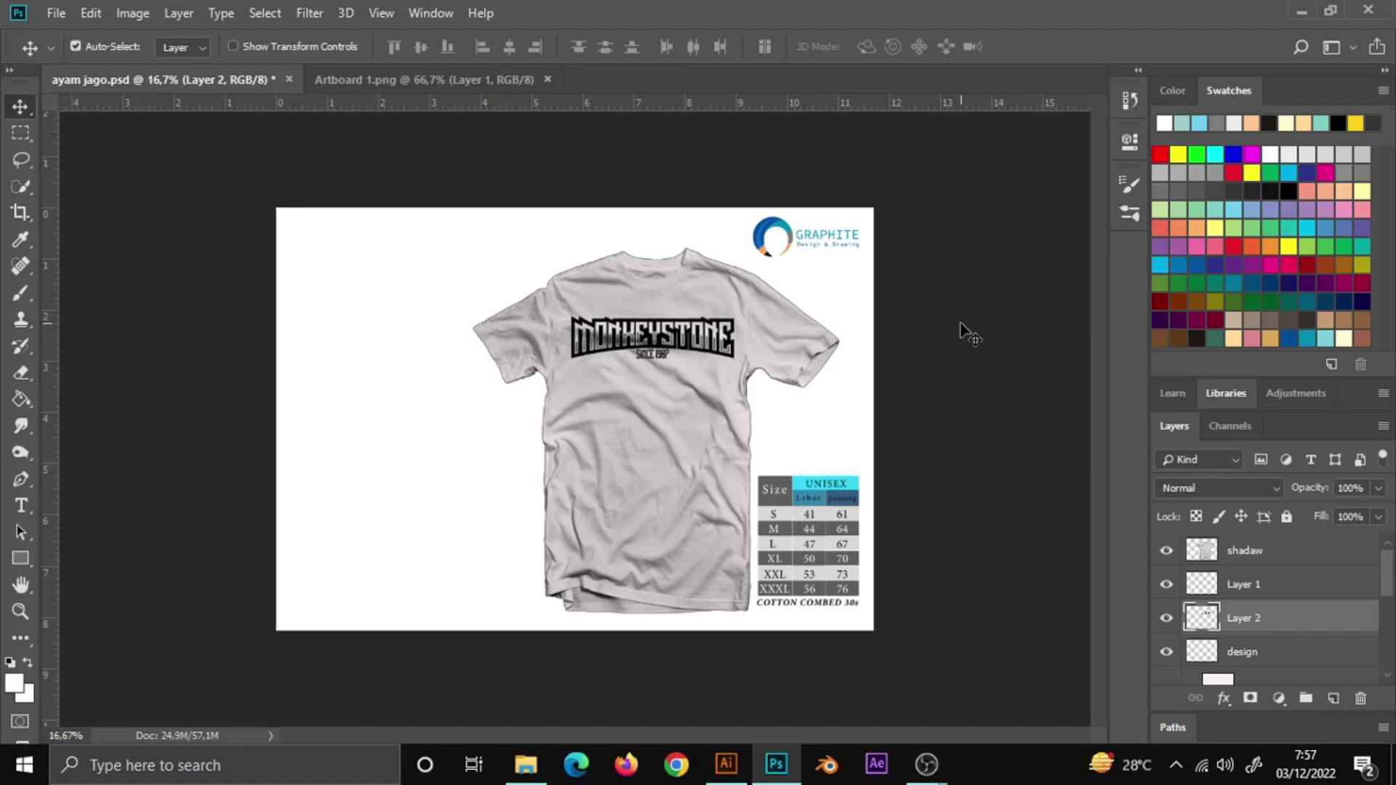
left_click(641, 327)
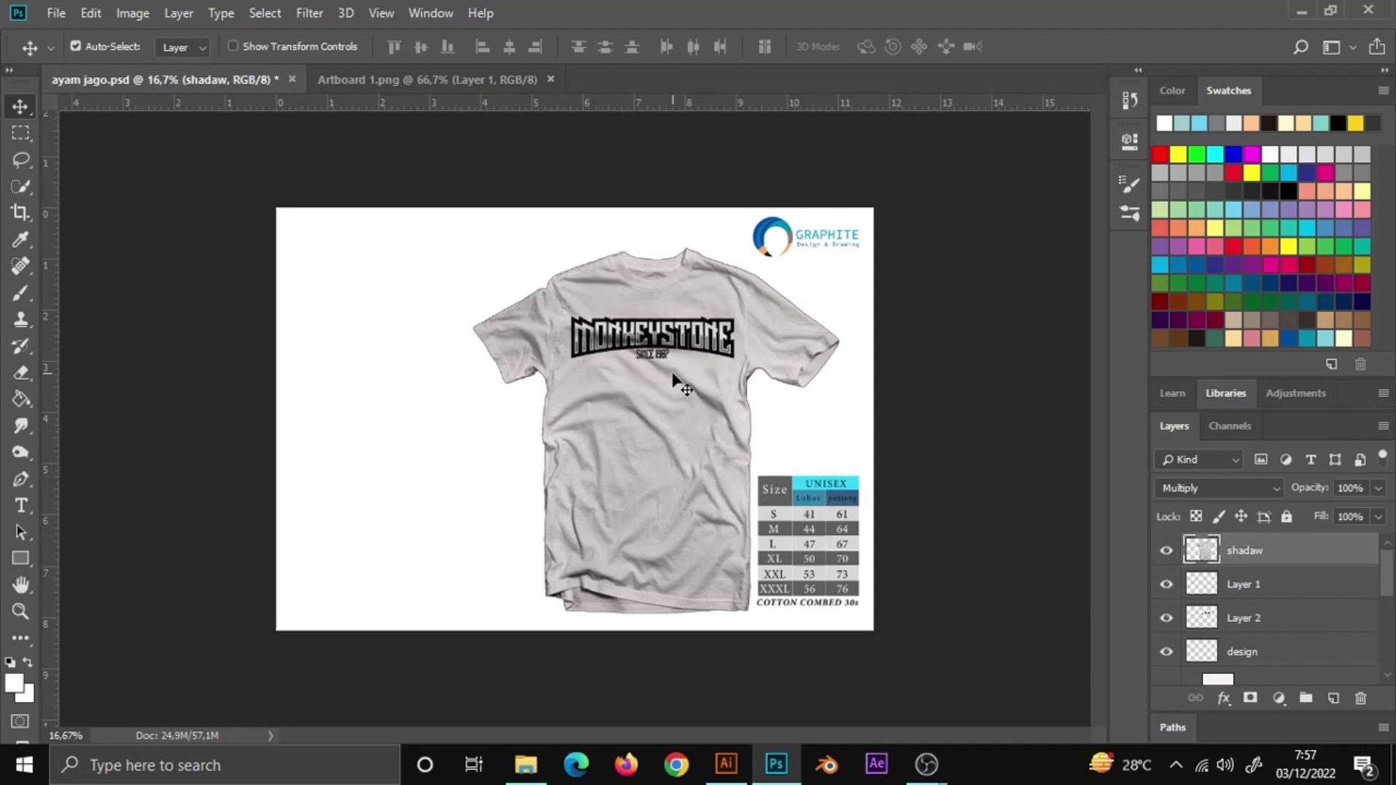
left_click(1232, 623)
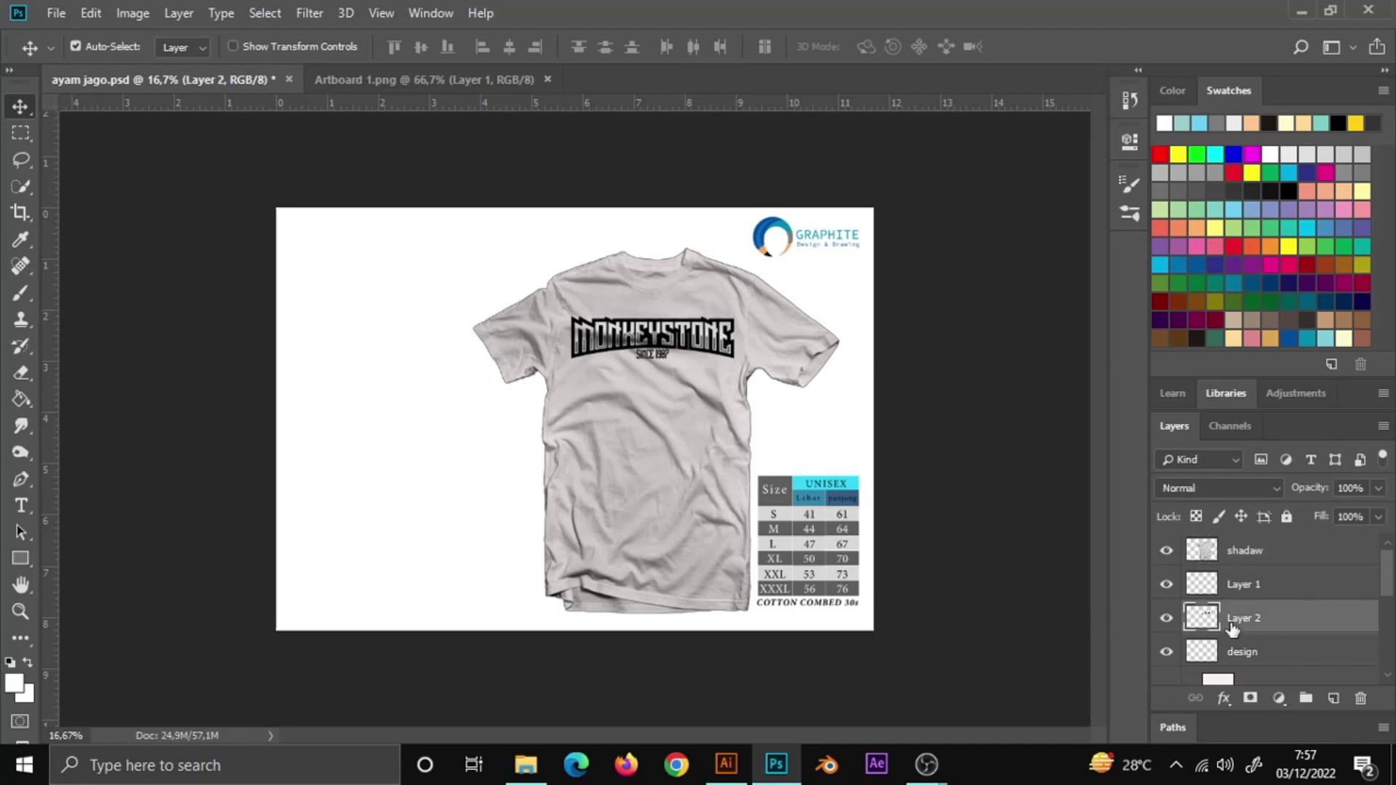
Scale the MONKEYSTONE logo down to about 90% on the shirt chest
key("ctrl+t")
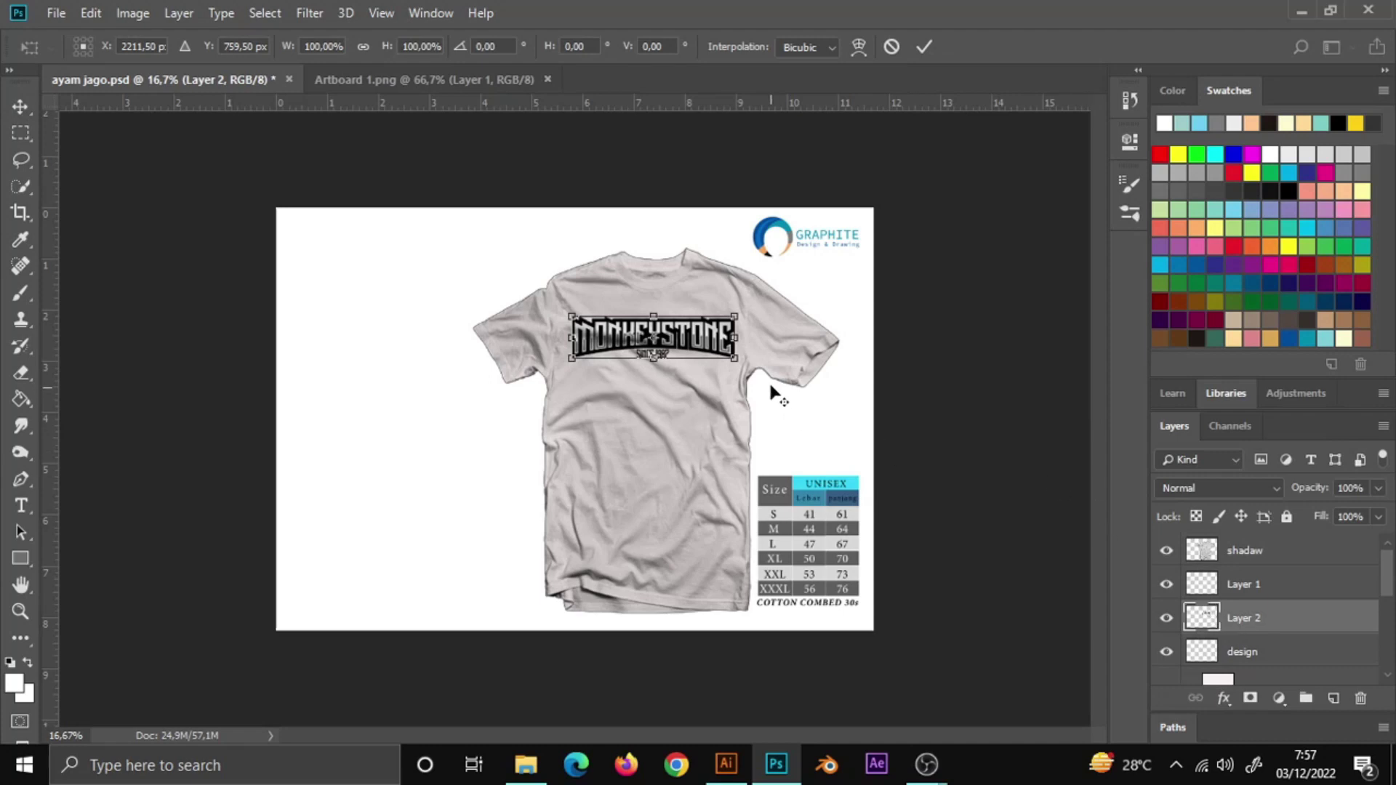
left_click_drag(736, 363, 726, 357)
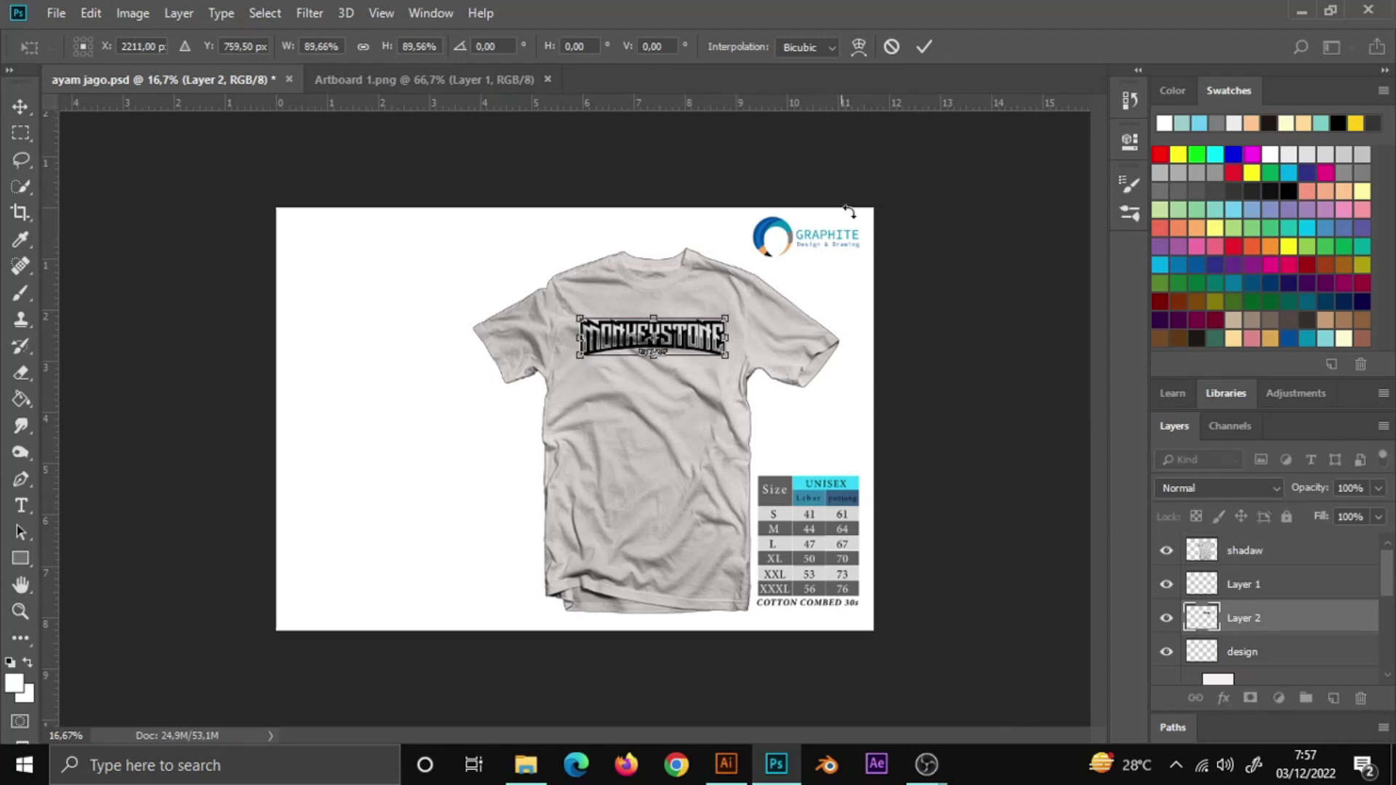
left_click(922, 46)
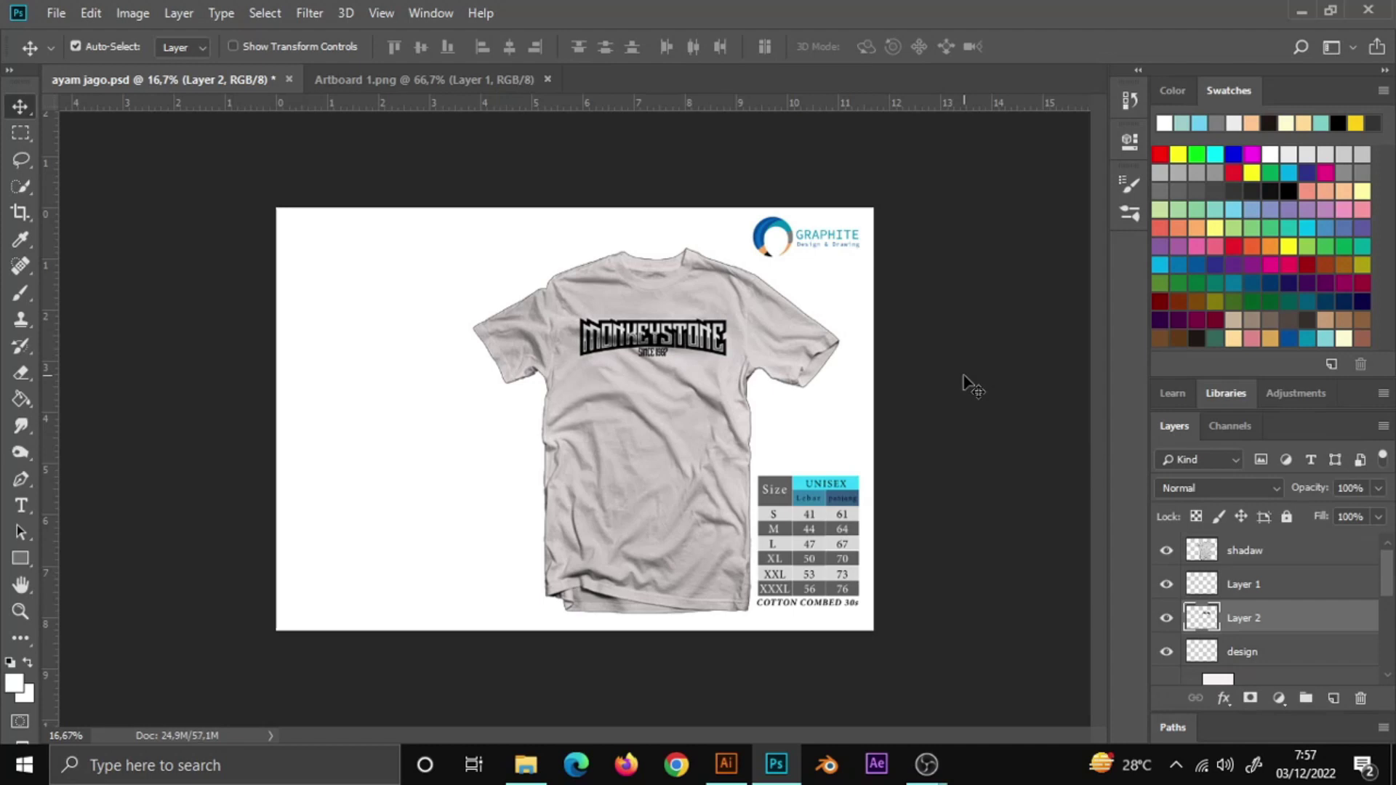
scroll(1299, 640, "down", 1)
scroll(1298, 640, "down", 1)
scroll(1299, 639, "down", 2)
scroll(1298, 639, "down", 1)
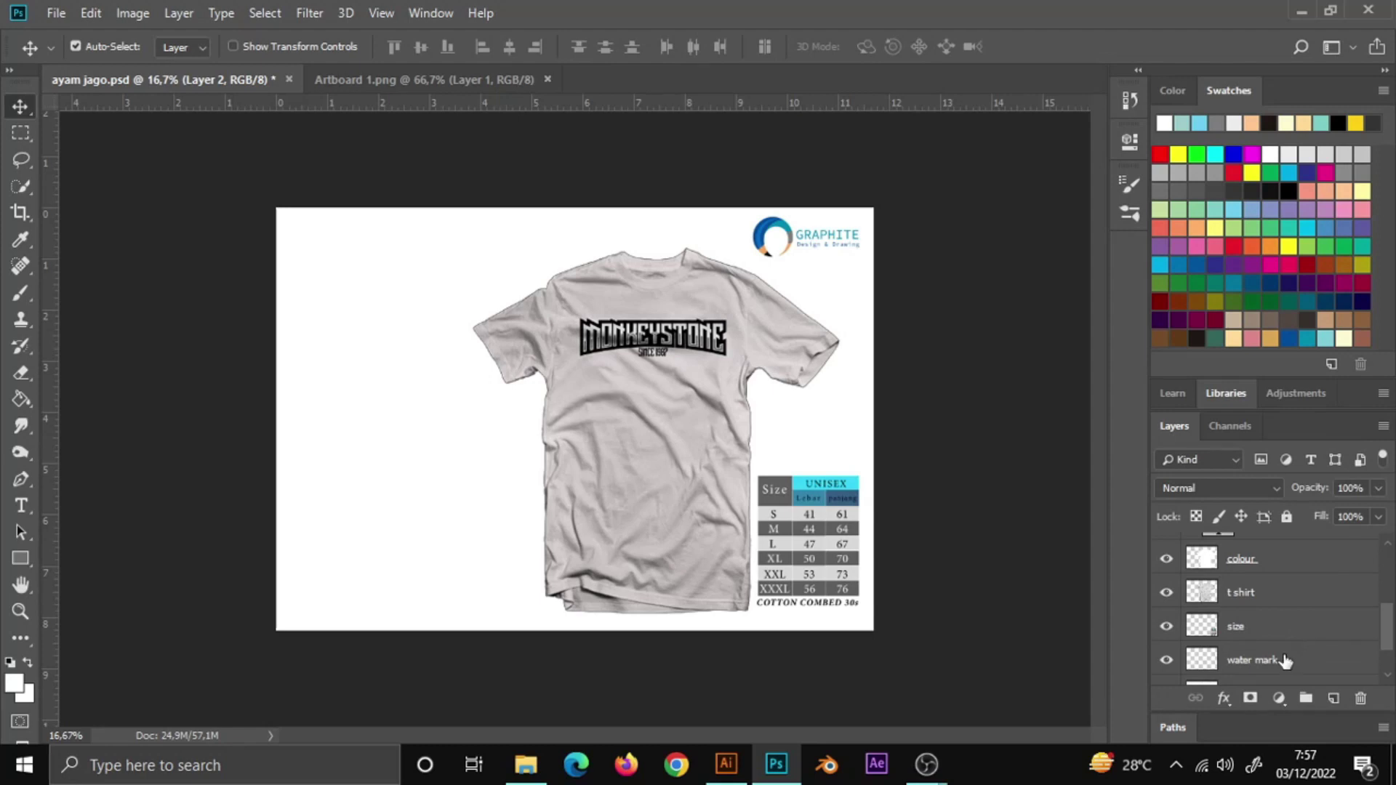
Drag another copy of the logo from Artboard 1.png into the mockup above the water mark layer
left_click(1283, 659)
left_click(509, 80)
mouse_move(535, 408)
left_mouse_down()
mouse_move(251, 85)
mouse_move(491, 386)
left_mouse_up()
Enlarge the new logo hugely across the top behind the shirt and fade it to about 61% opacity
key("ctrl+t")
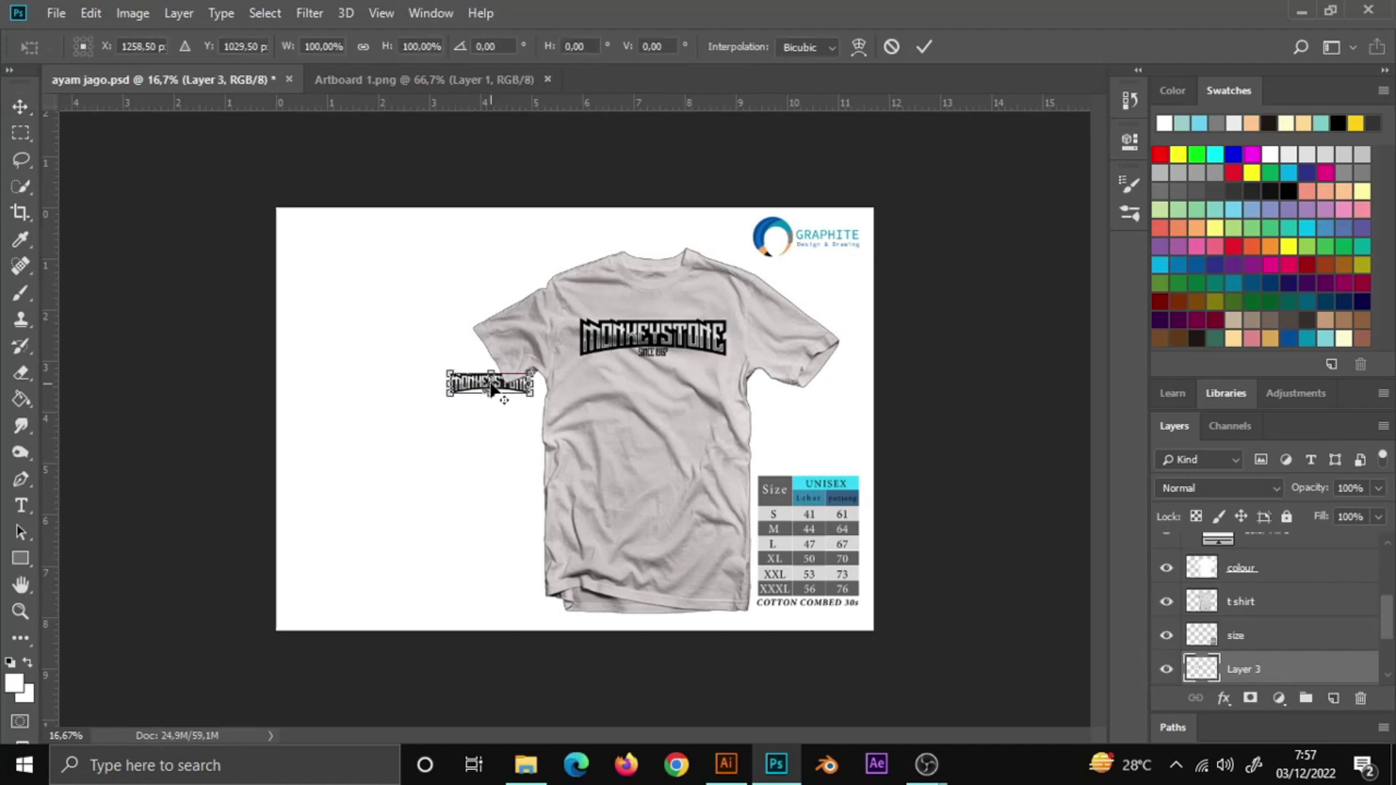
mouse_move(532, 399)
left_mouse_down()
mouse_move(733, 570)
mouse_move(707, 561)
left_mouse_up()
mouse_move(385, 384)
left_mouse_down()
mouse_move(500, 307)
mouse_move(496, 325)
left_mouse_up()
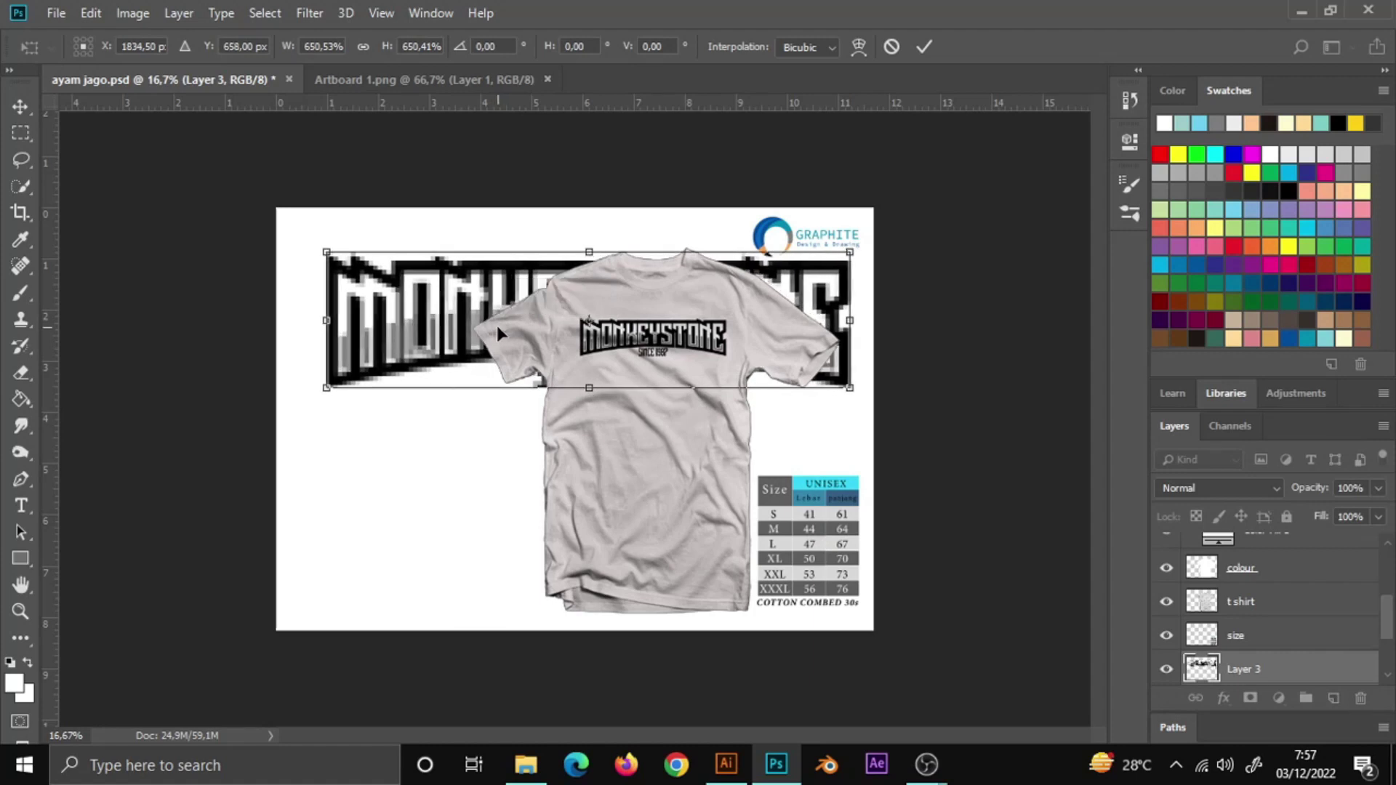
left_click(923, 48)
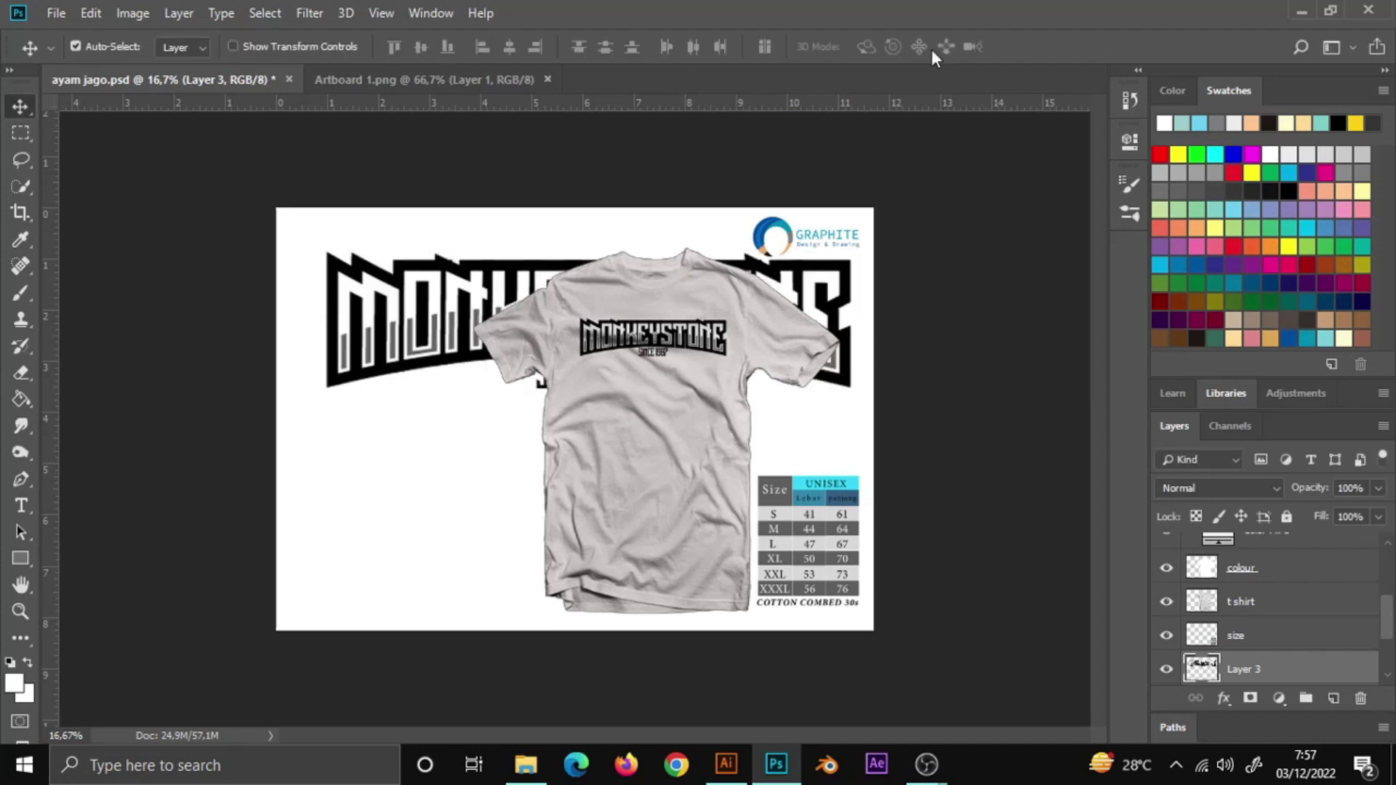
left_click(1379, 490)
left_click_drag(1378, 513, 1342, 514)
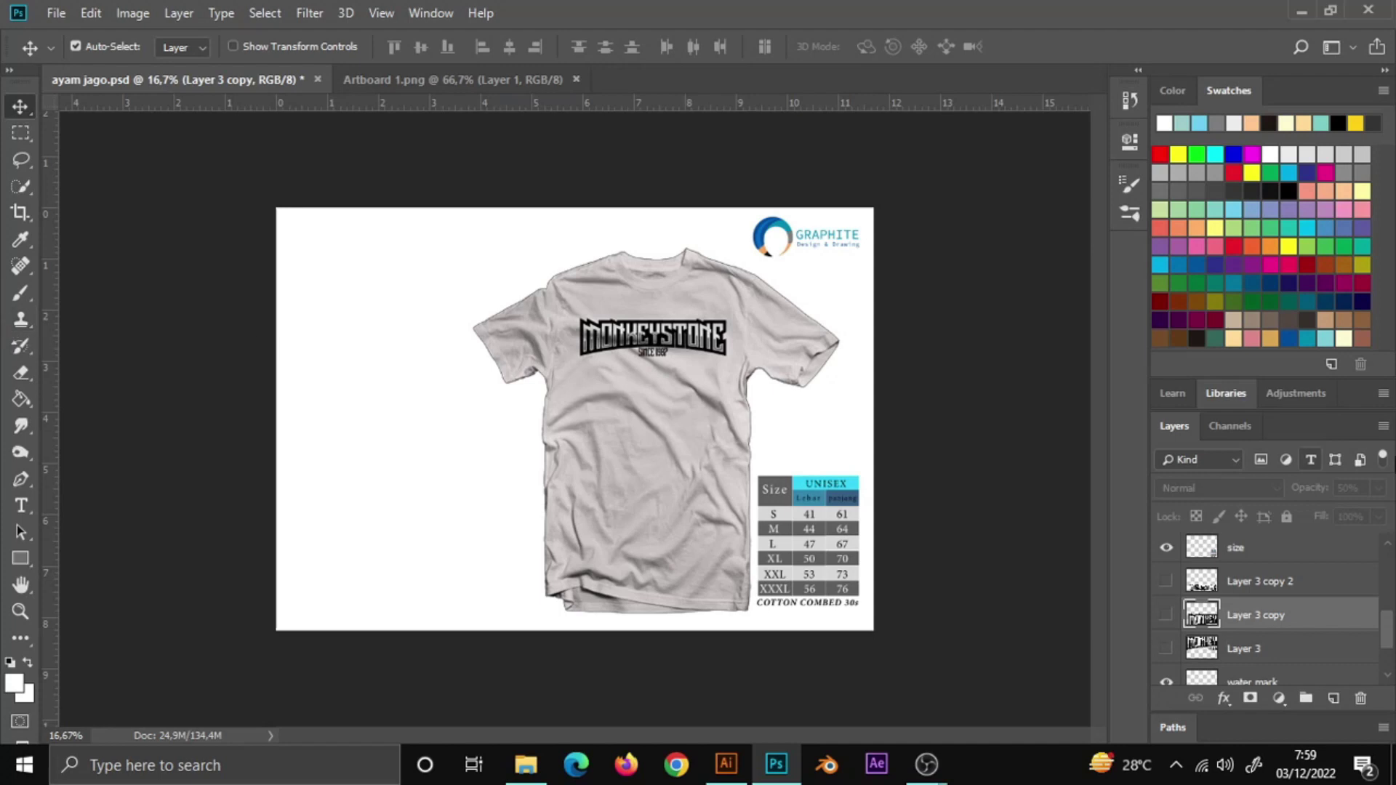
Fill the color background layer with black as a first try
scroll(1316, 592, "down", 2)
scroll(1316, 595, "down", 1)
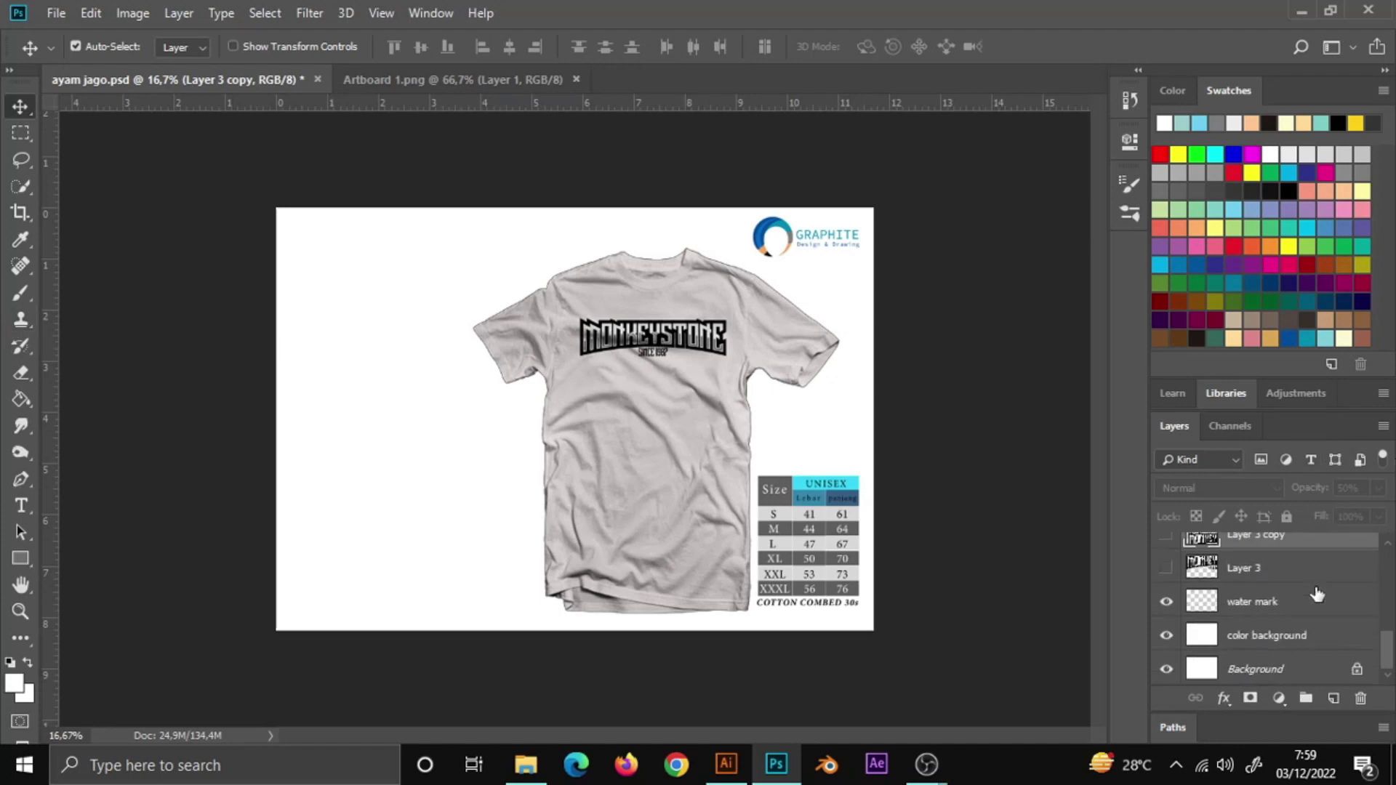
left_click(1263, 648)
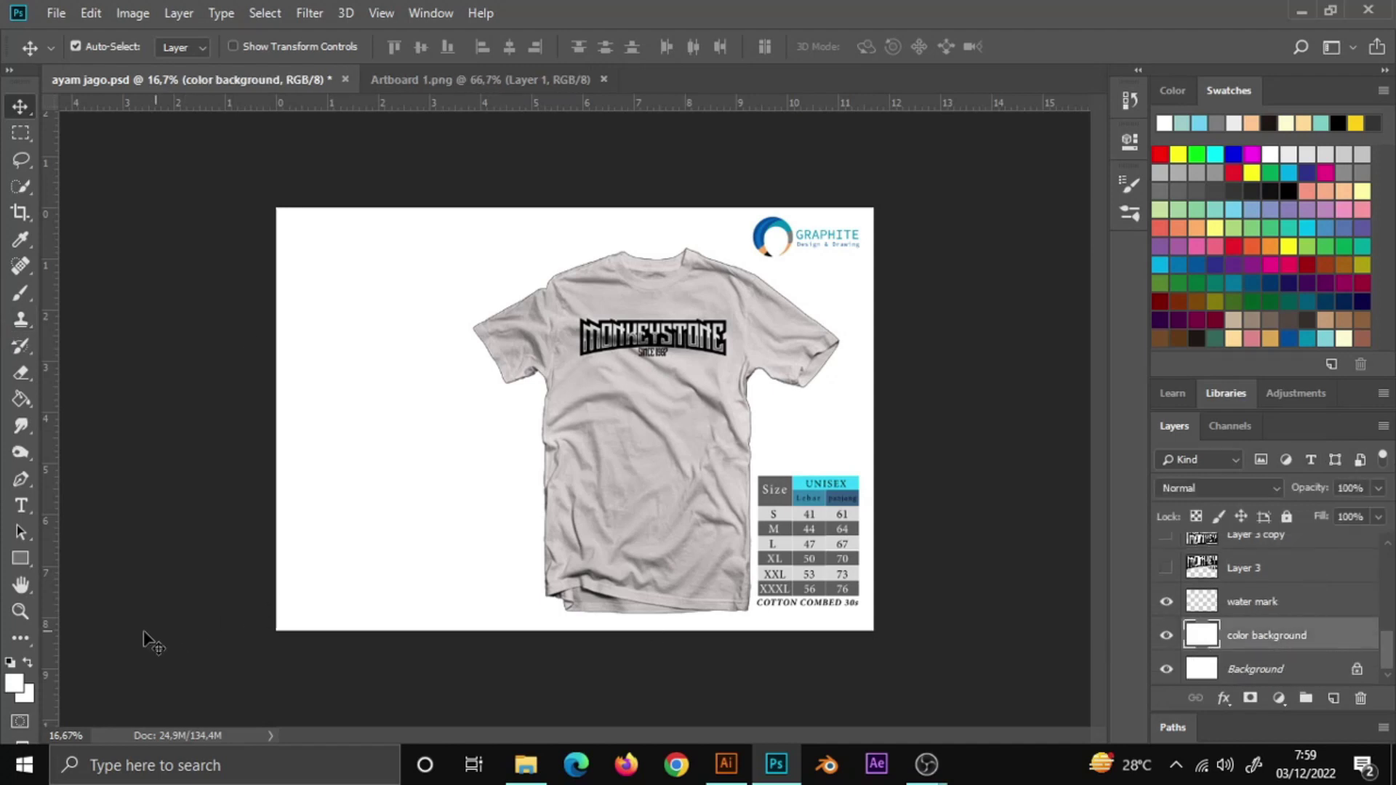
left_click(20, 561)
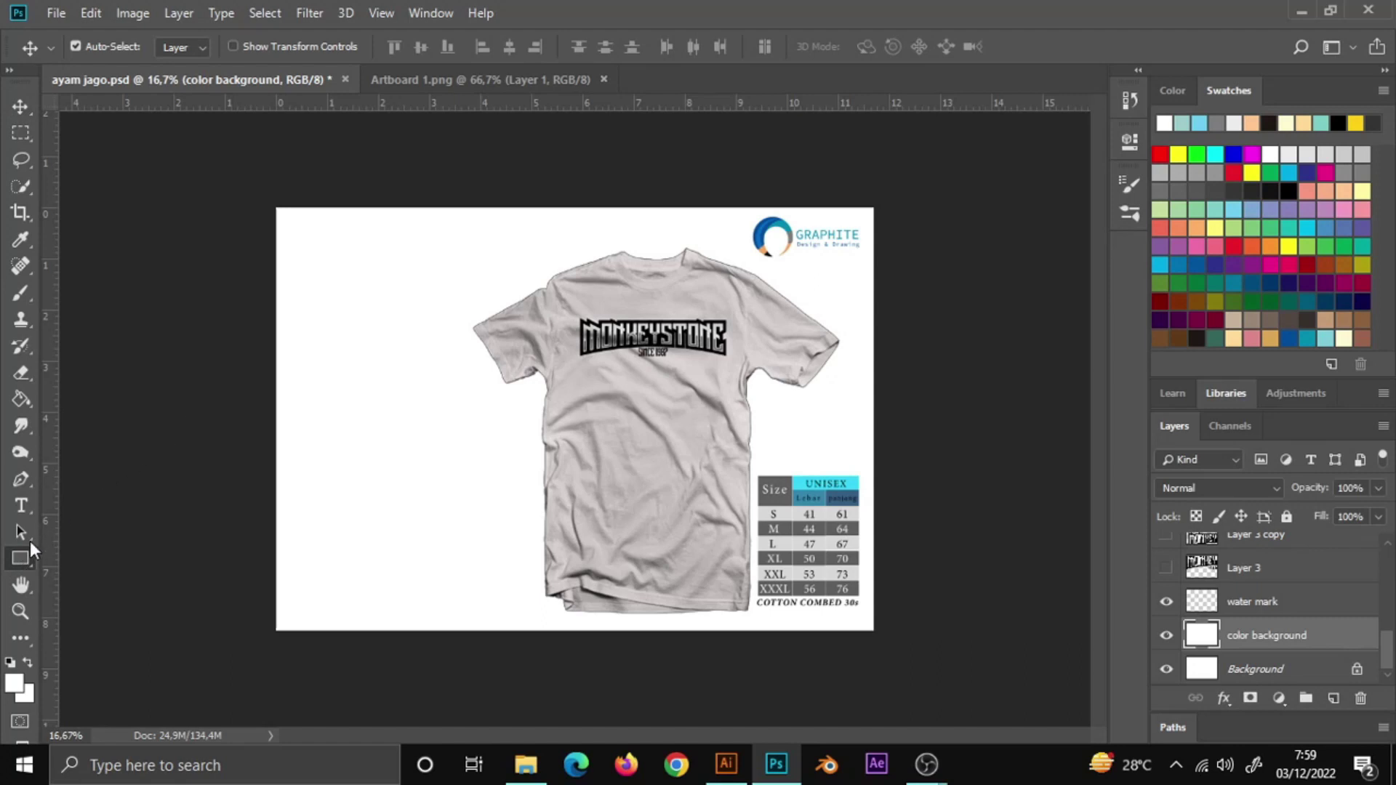
left_click(12, 687)
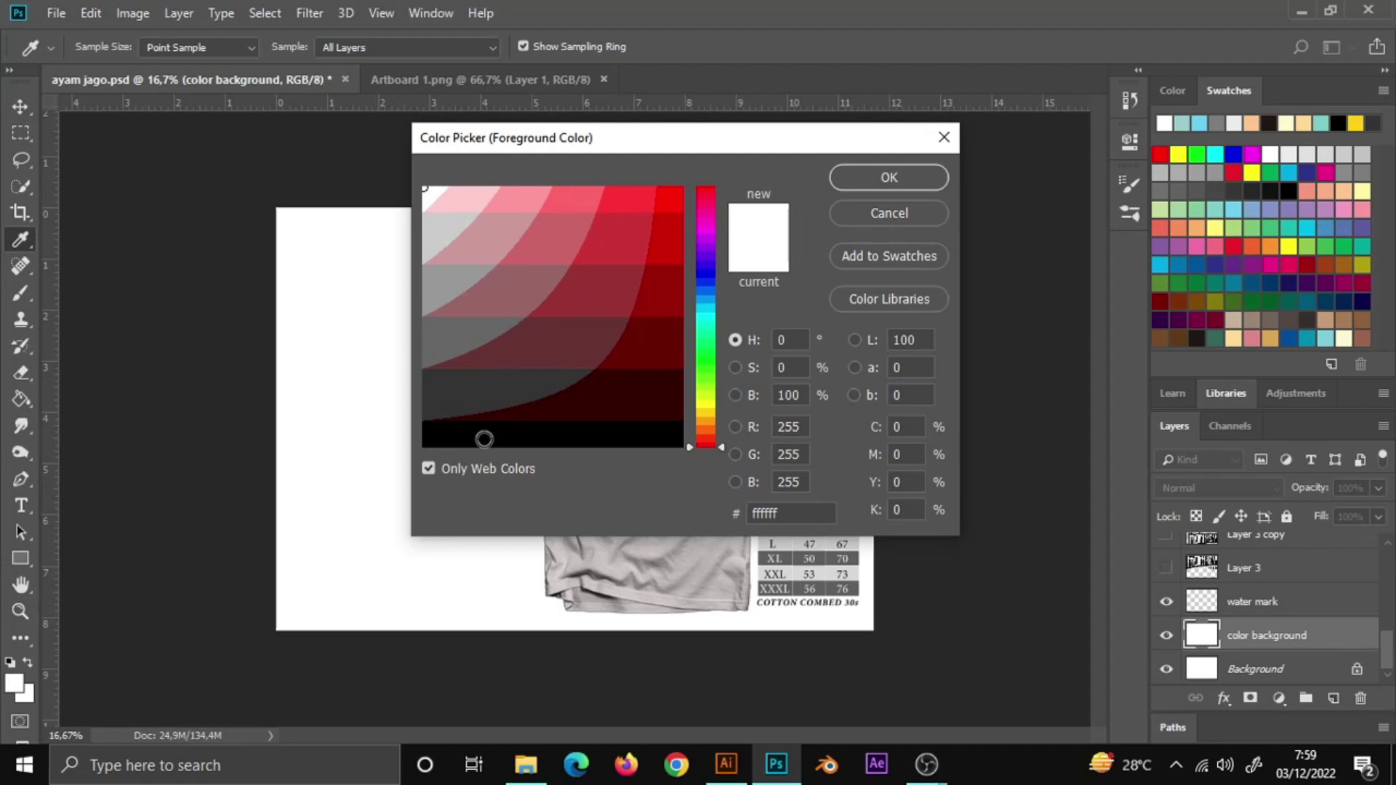
left_click(484, 439)
left_click(873, 183)
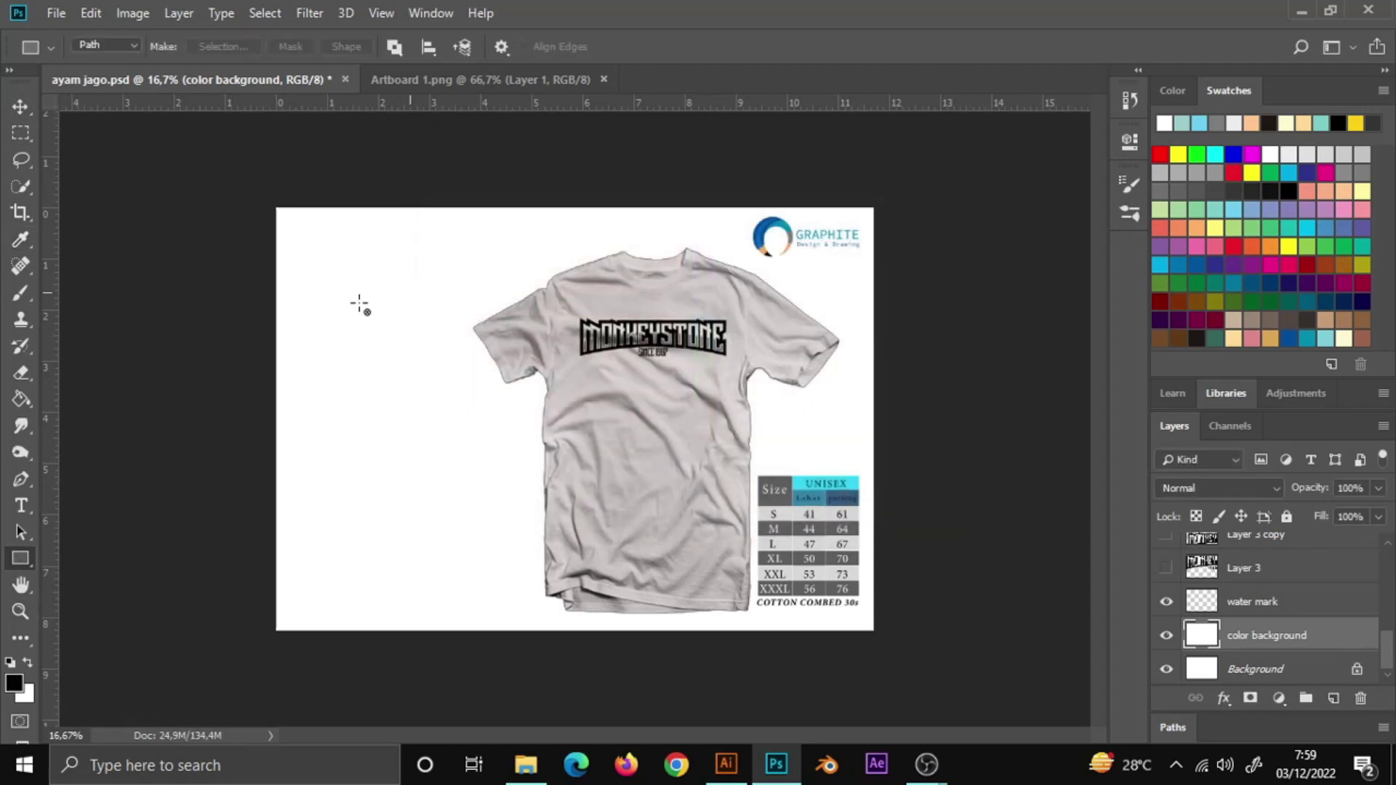
left_click(35, 398)
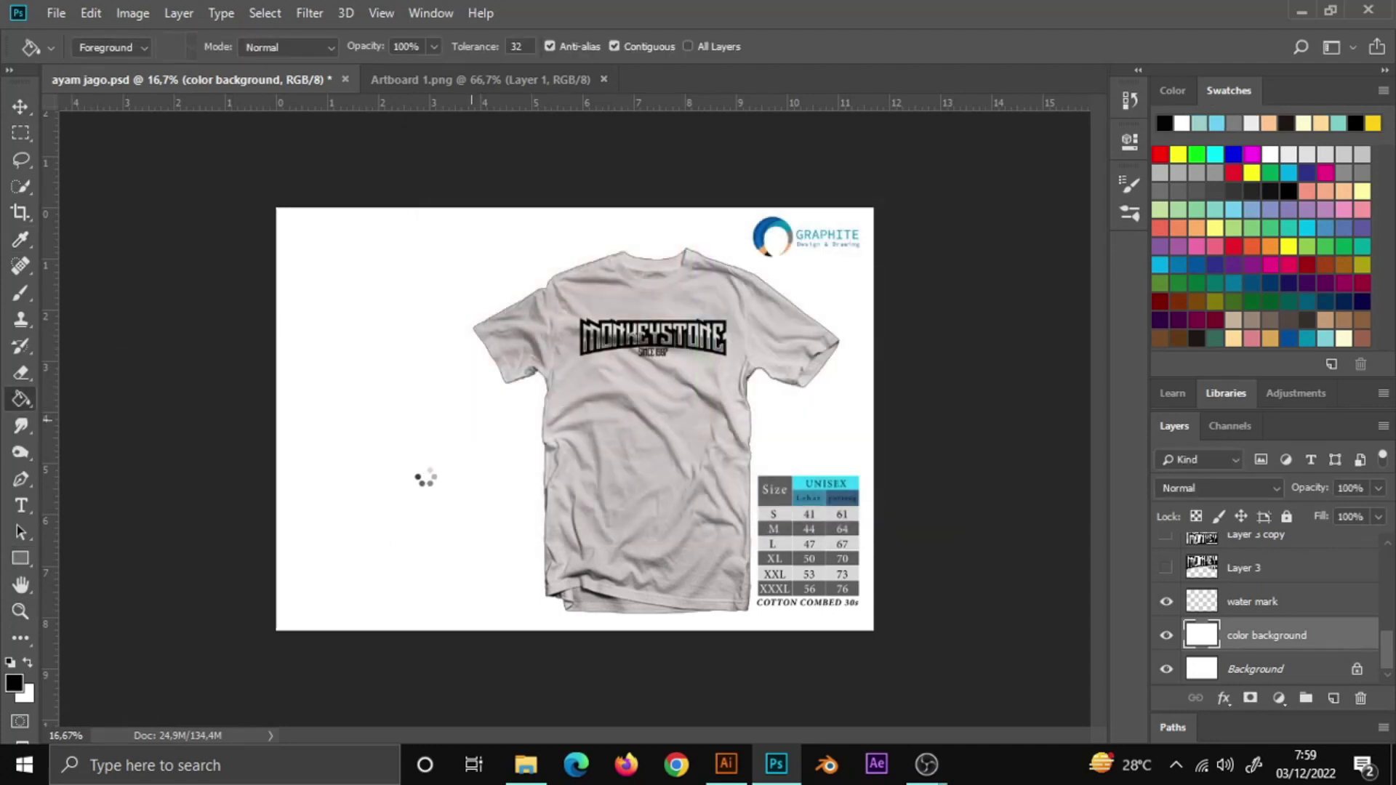
left_click(416, 487)
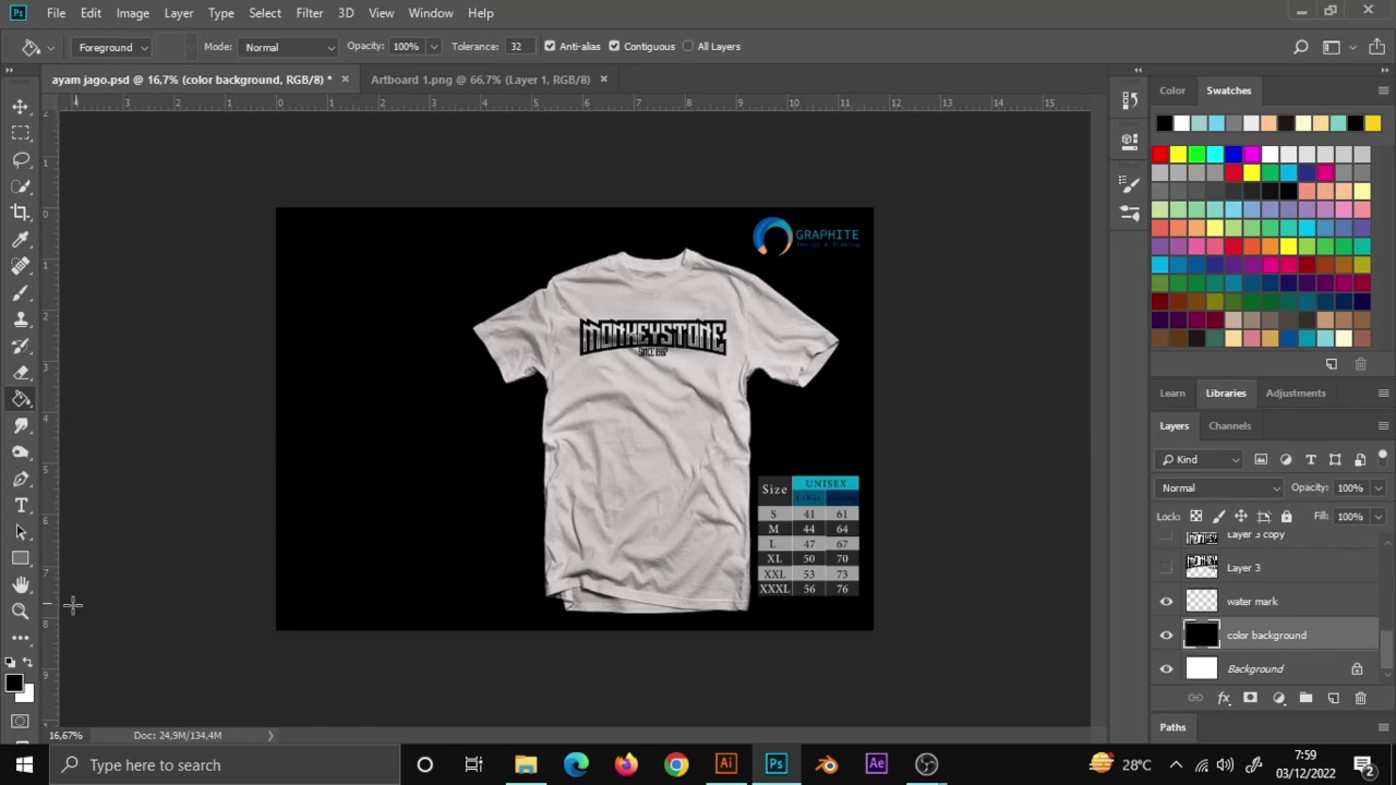
Refill the background with a dark grey
left_click(14, 682)
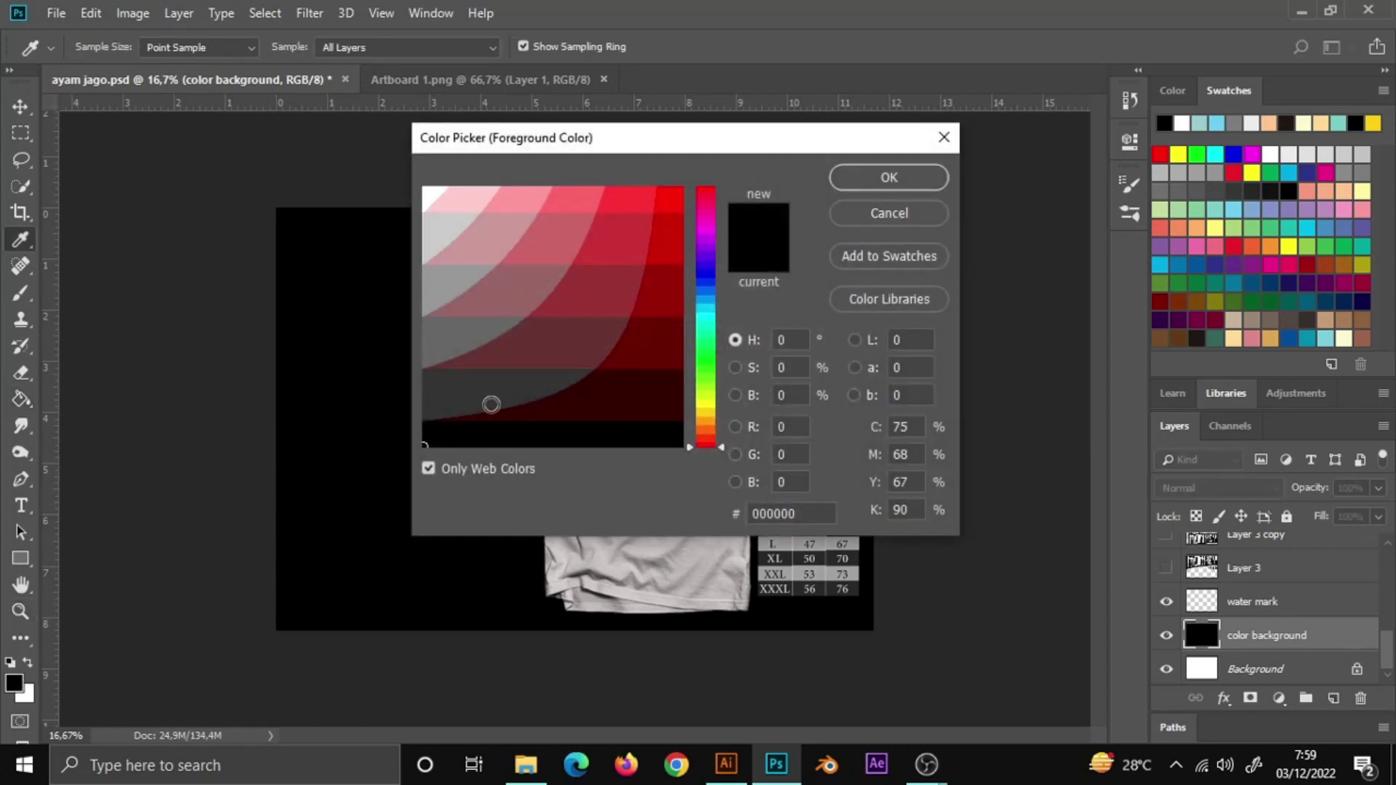
left_click(485, 403)
left_click(888, 178)
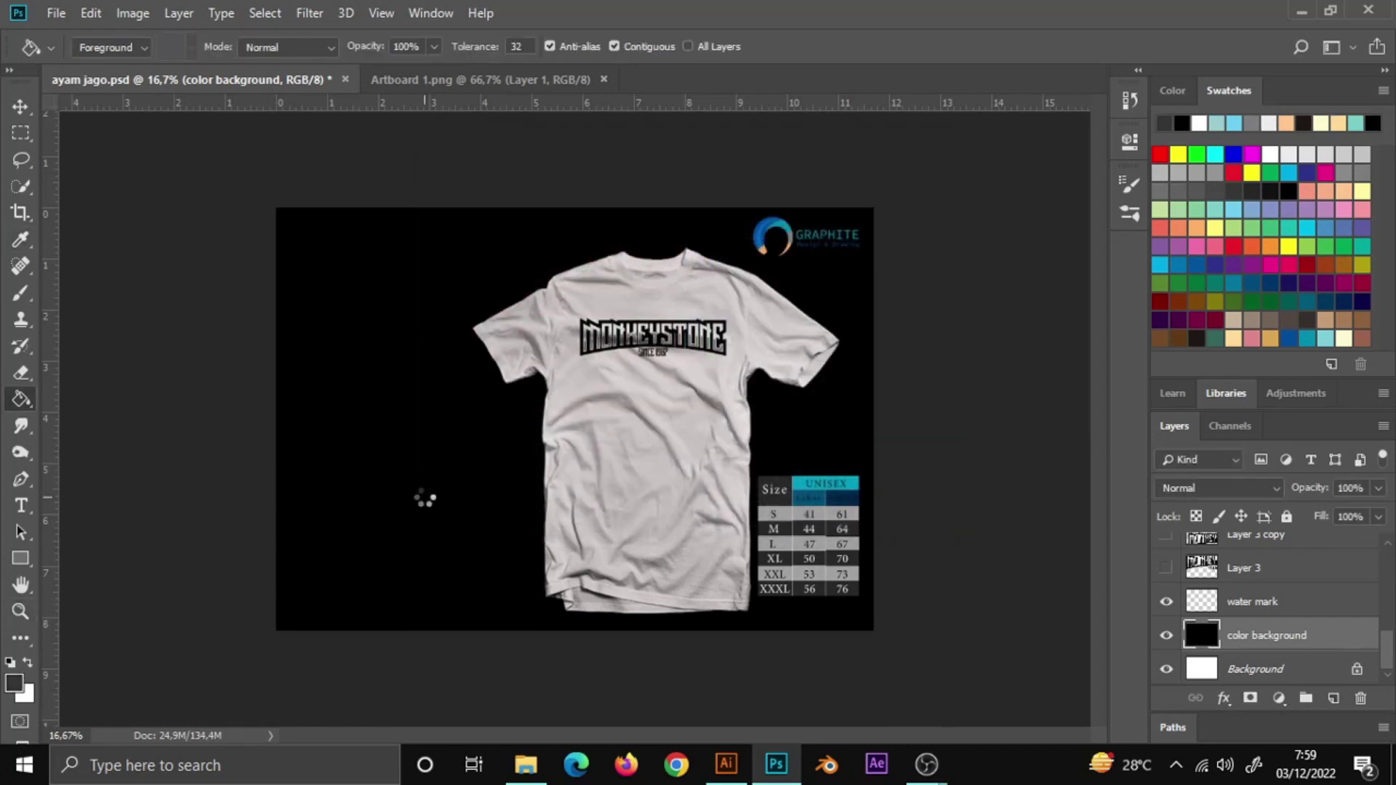
left_click(424, 501)
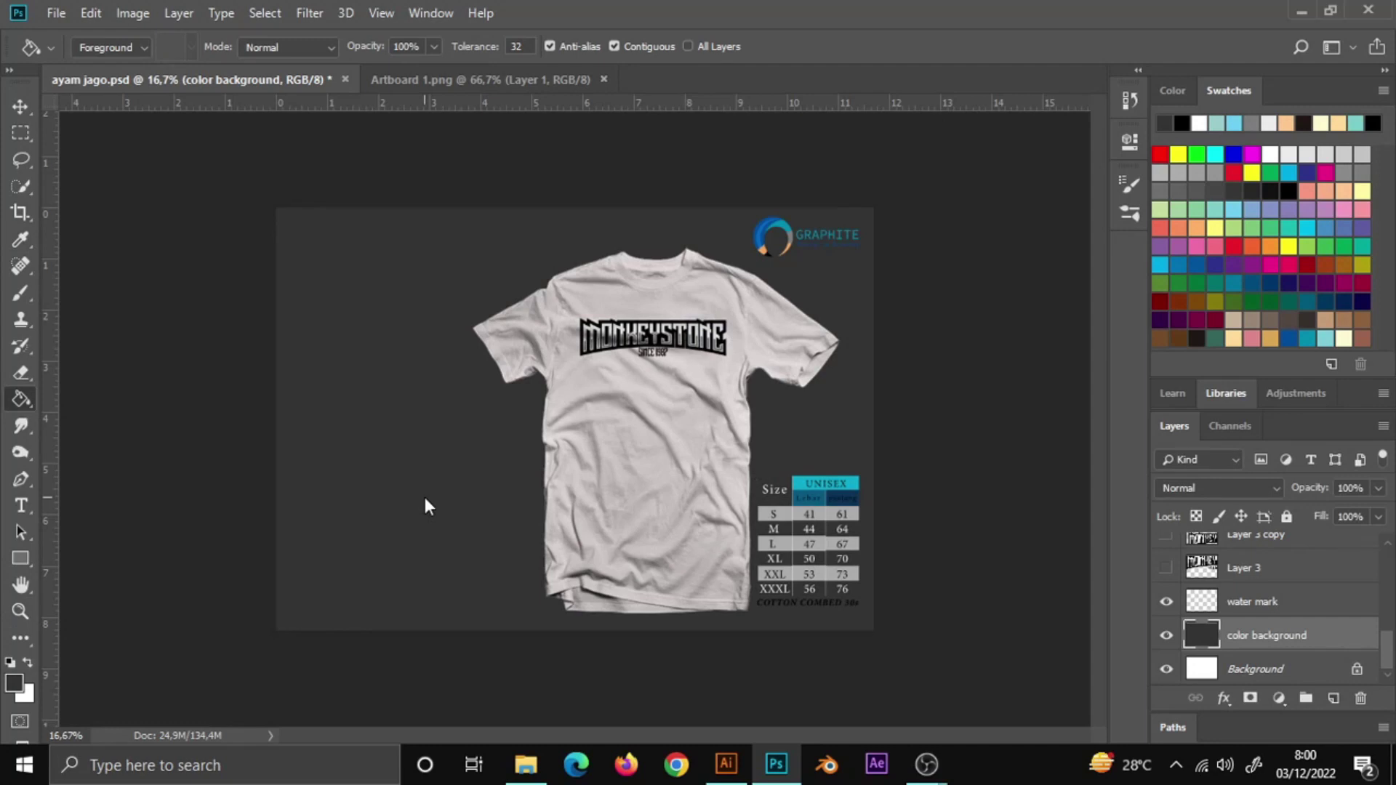
Refill the background with medium grey #666666
left_click(13, 684)
left_click(439, 329)
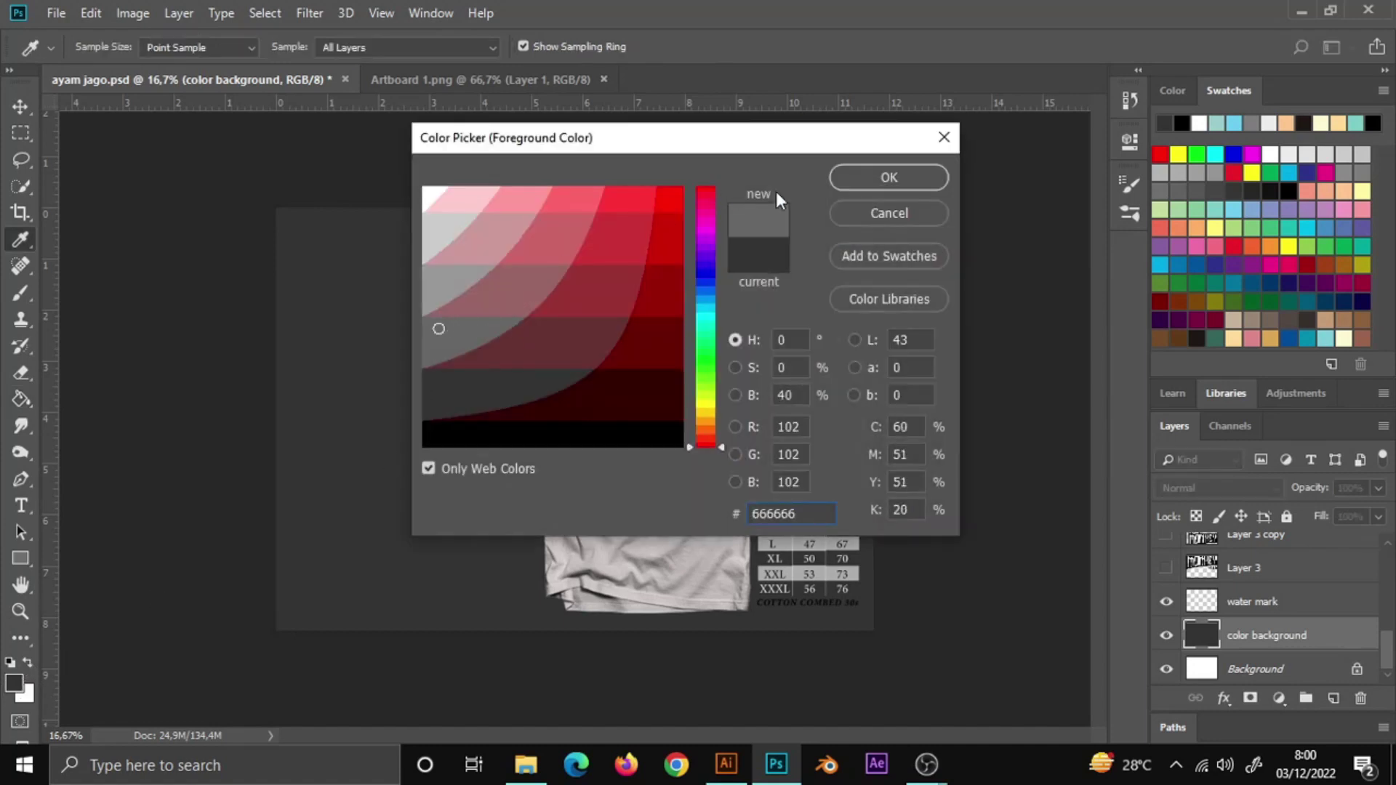
left_click(889, 177)
key("g")
left_click(356, 430)
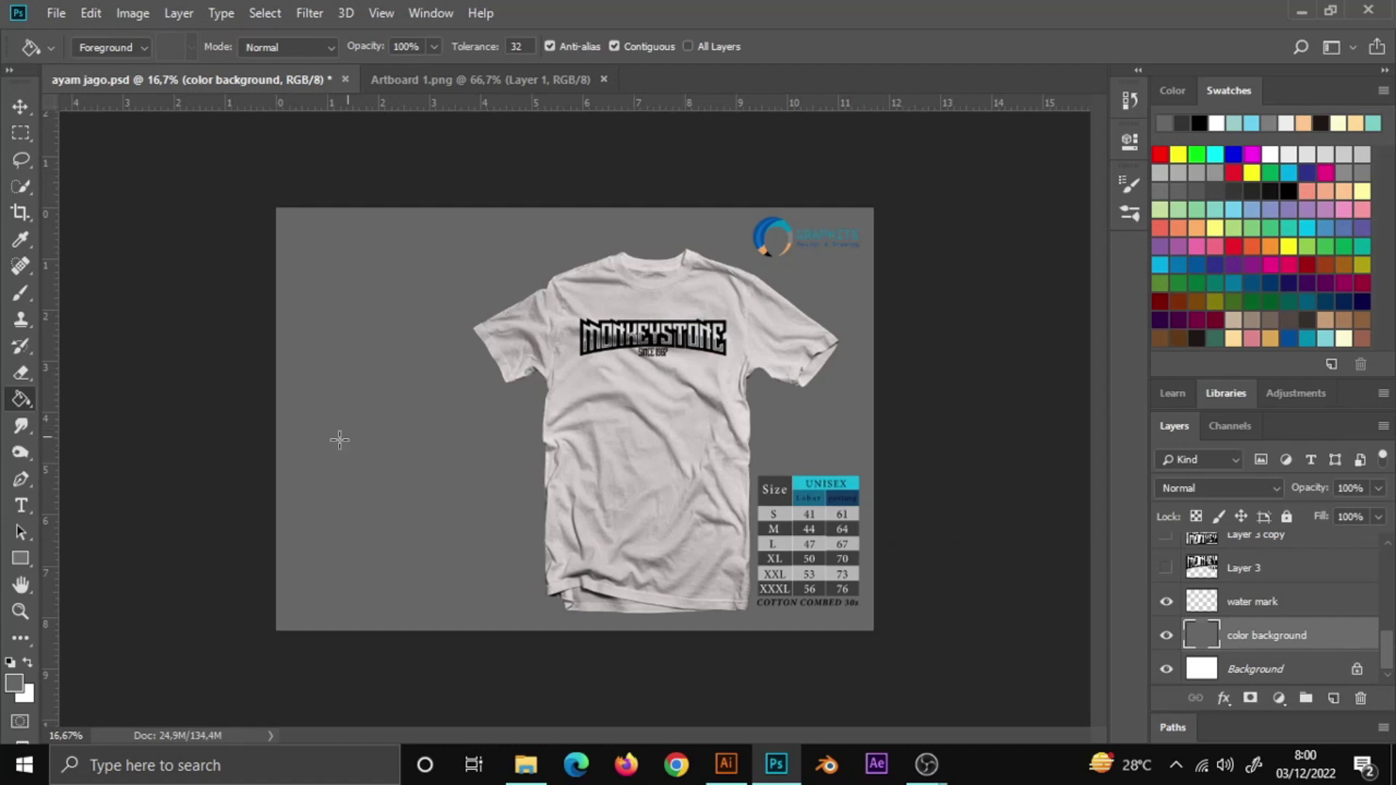
Refill the background with the lighter grey #999999
left_click(16, 558)
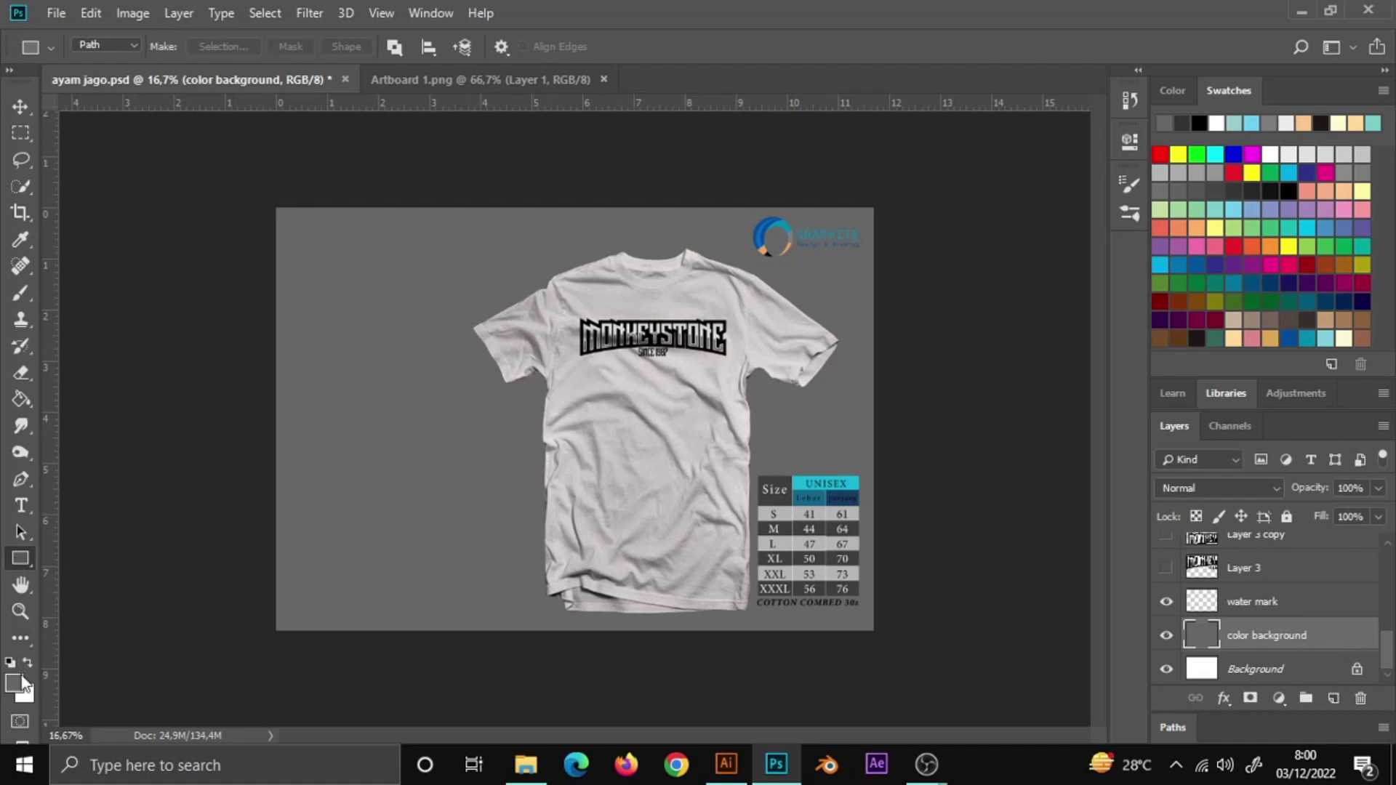
left_click(13, 684)
left_click(430, 288)
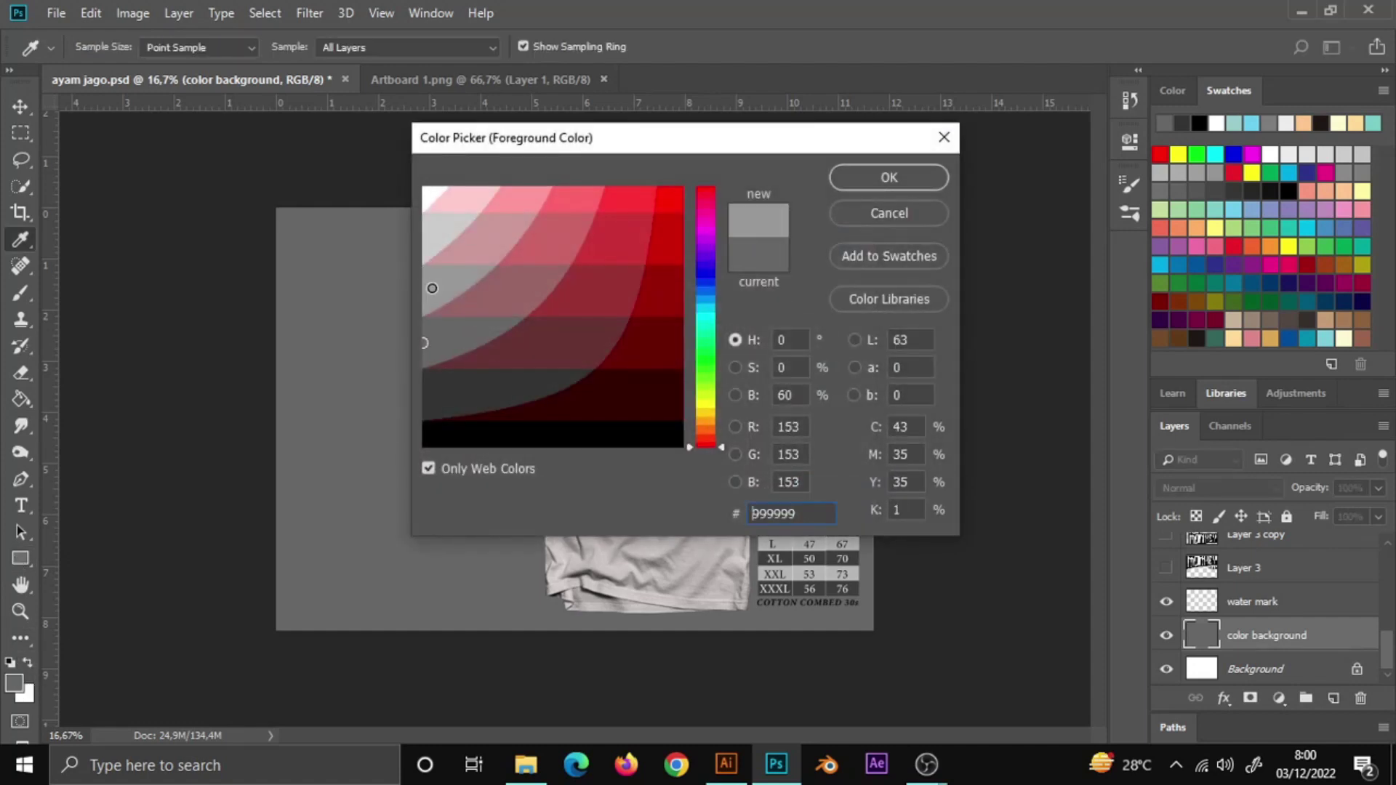
left_click(868, 173)
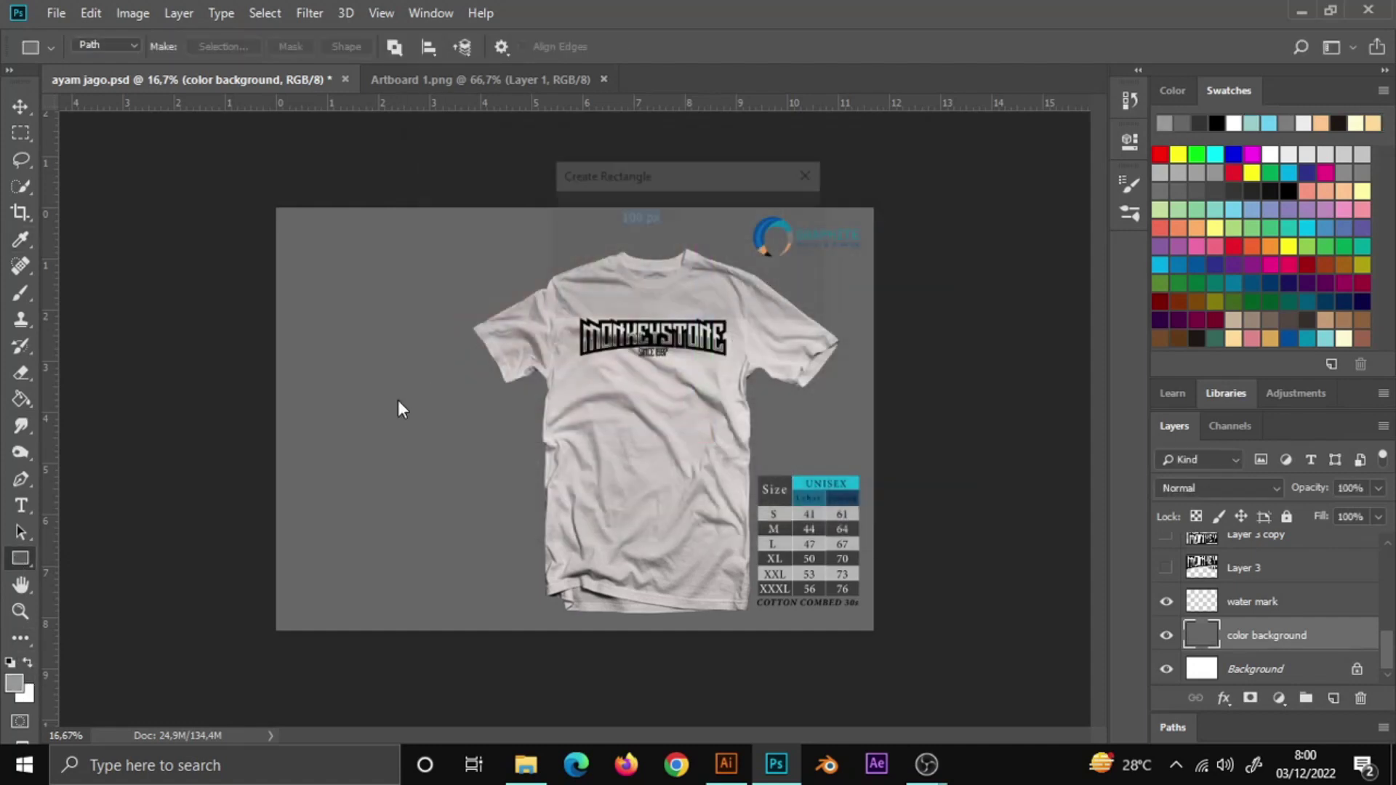
left_click(399, 400)
left_click(749, 288)
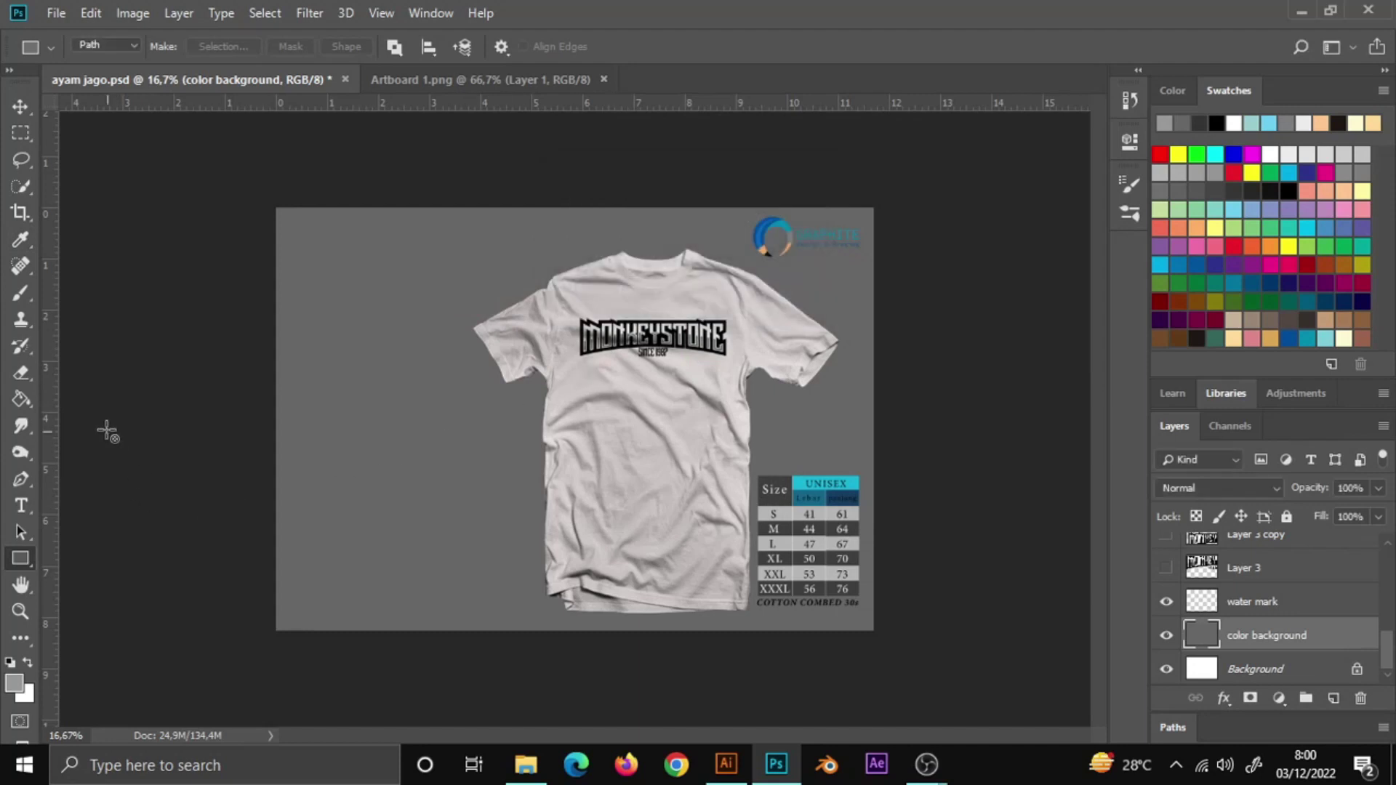
left_click(22, 398)
left_click(382, 470)
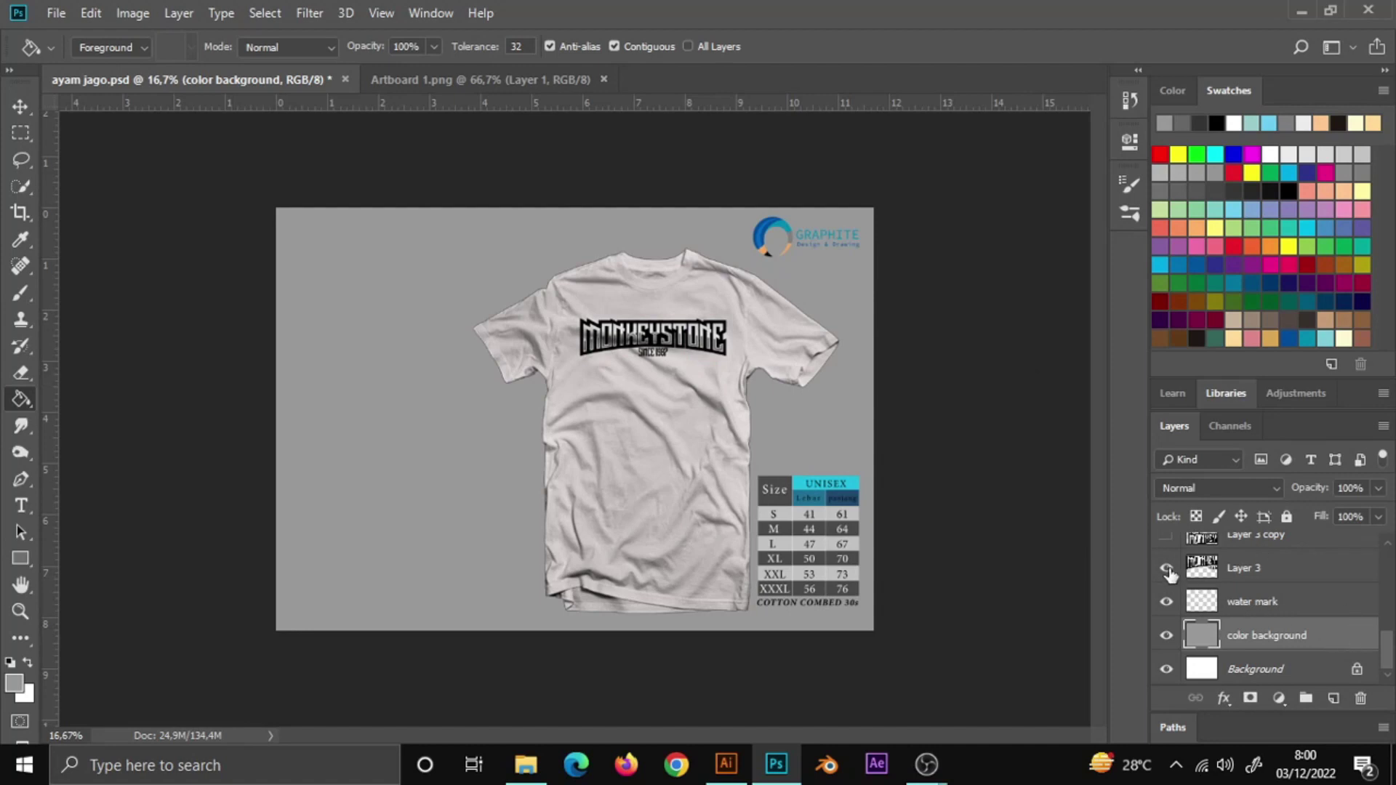
Show Layer 3 and shift the big background logo up and left
left_click(1166, 570)
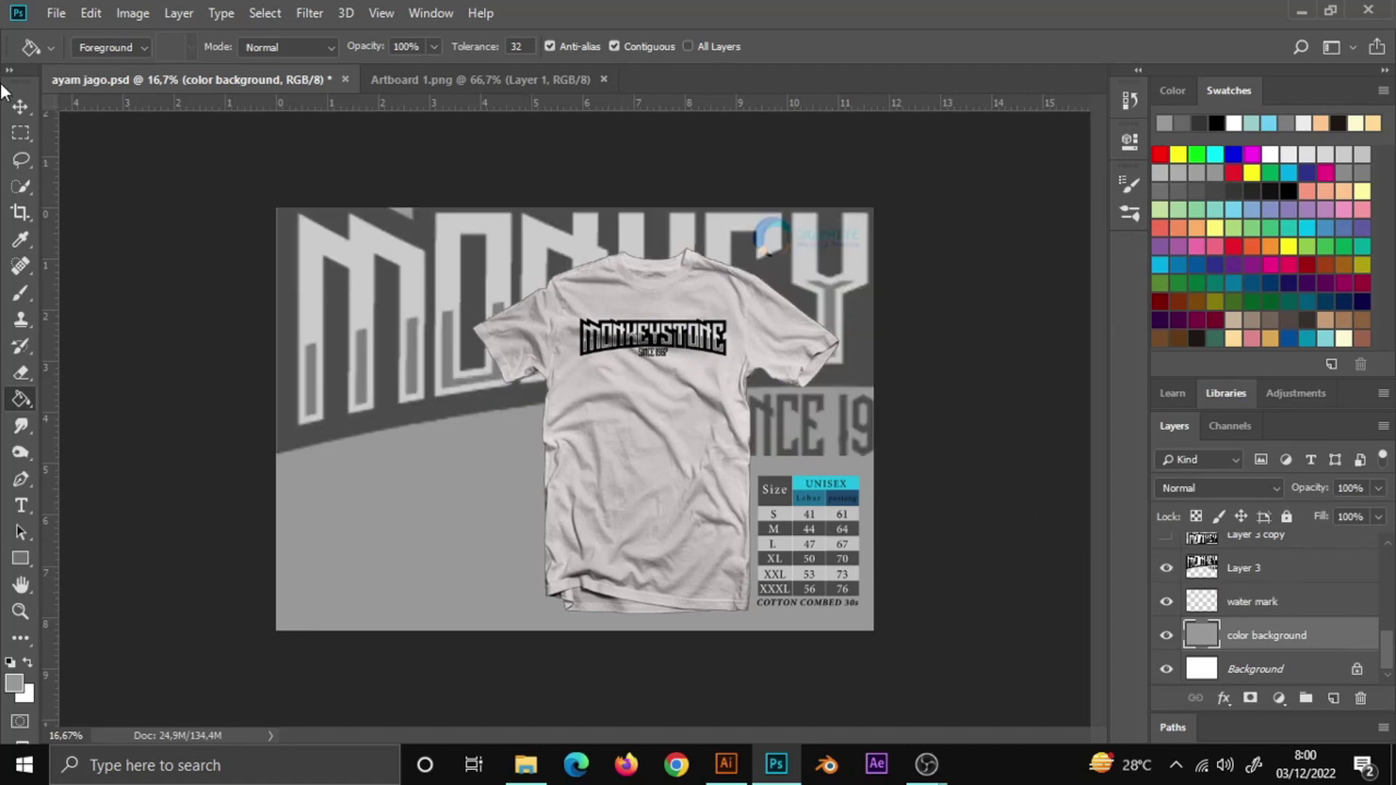
left_click(19, 106)
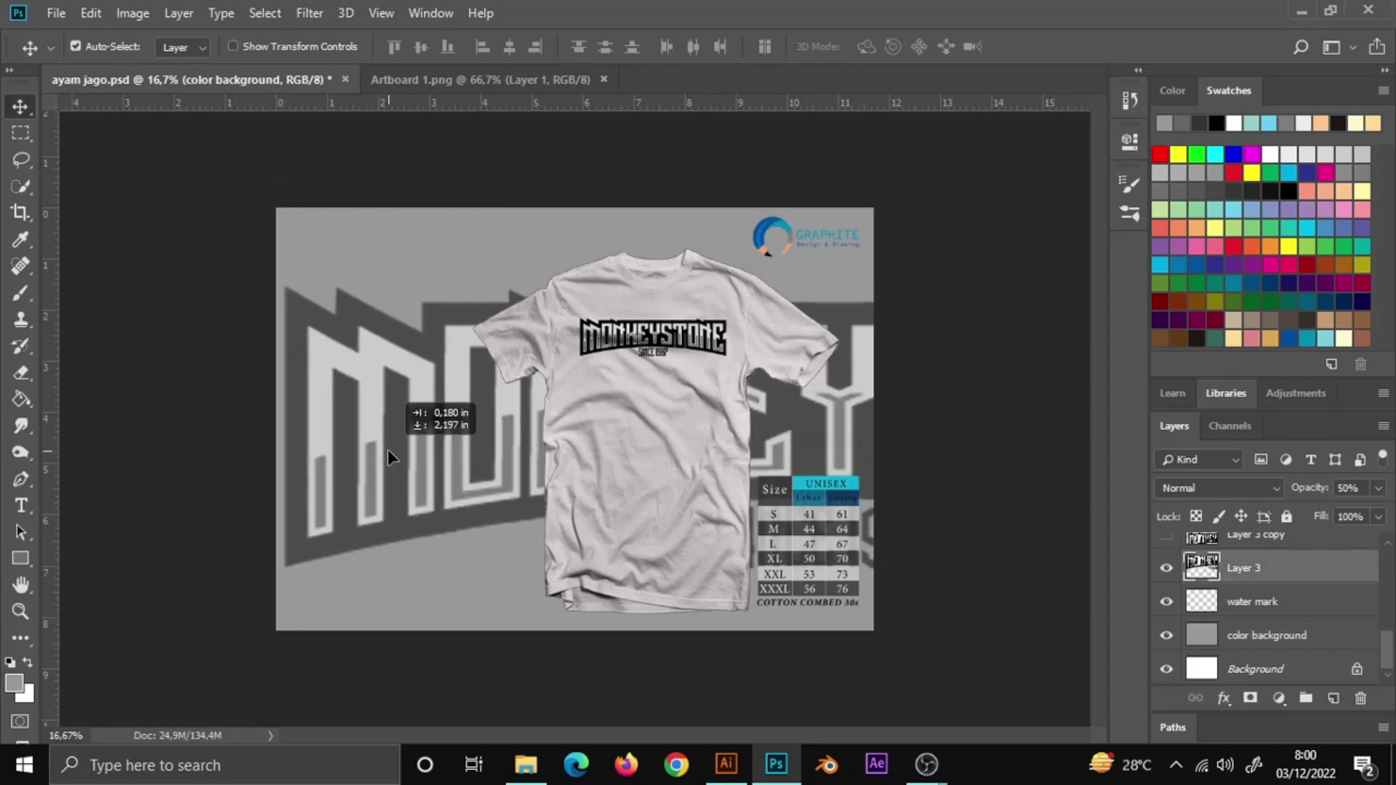
left_click_drag(387, 446, 347, 434)
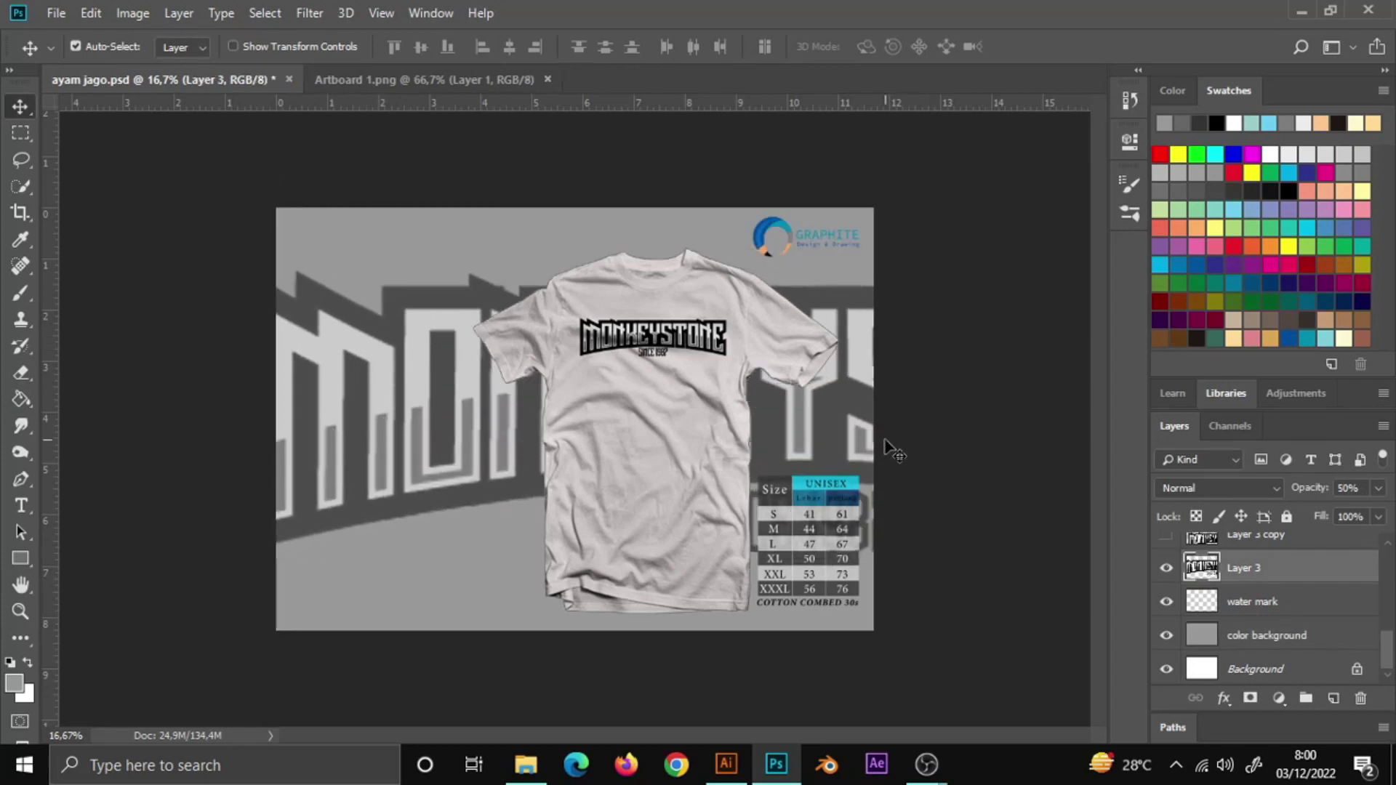
Scale the big logo to about 54% to fit the canvas and set it to 22% opacity
key("ctrl+t")
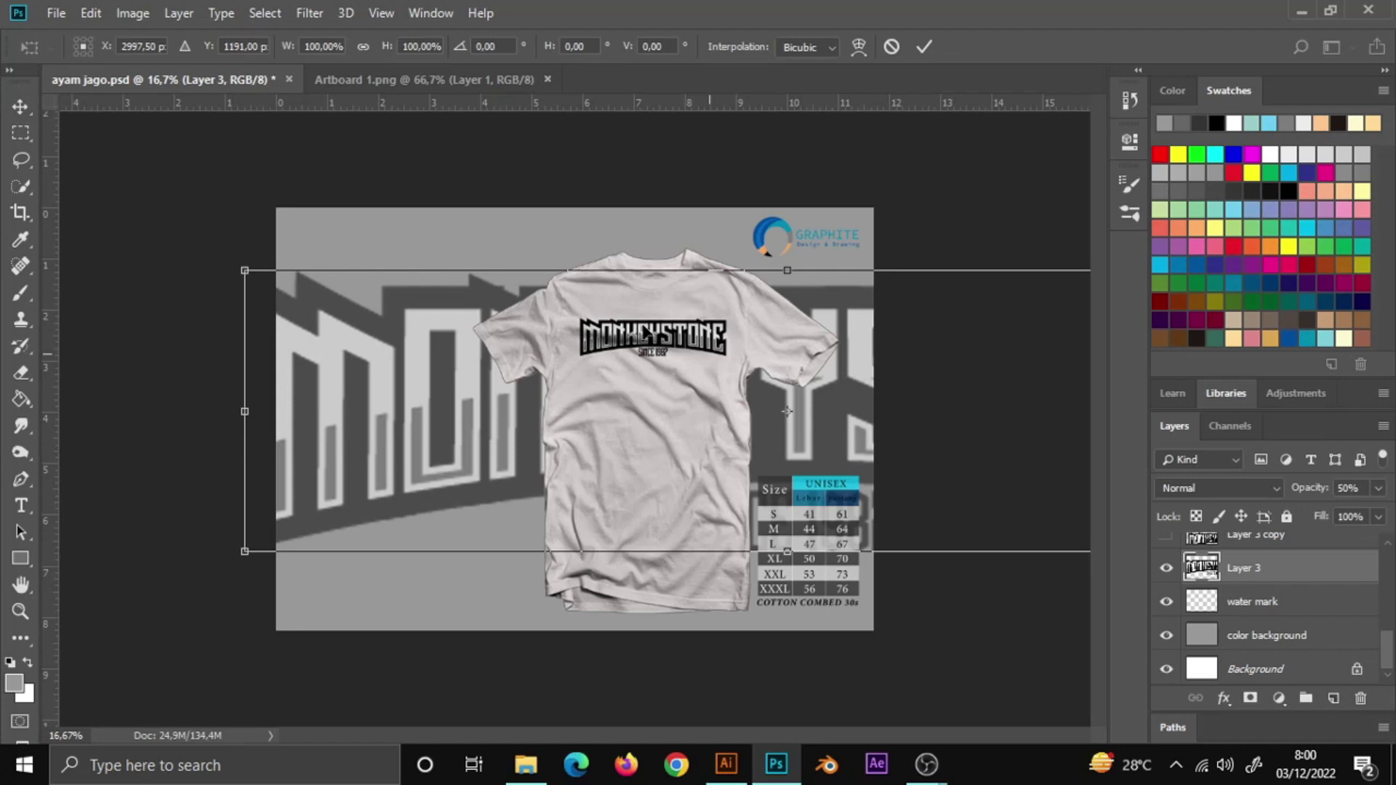
mouse_move(245, 269)
left_mouse_down()
mouse_move(437, 429)
mouse_move(287, 442)
left_mouse_up()
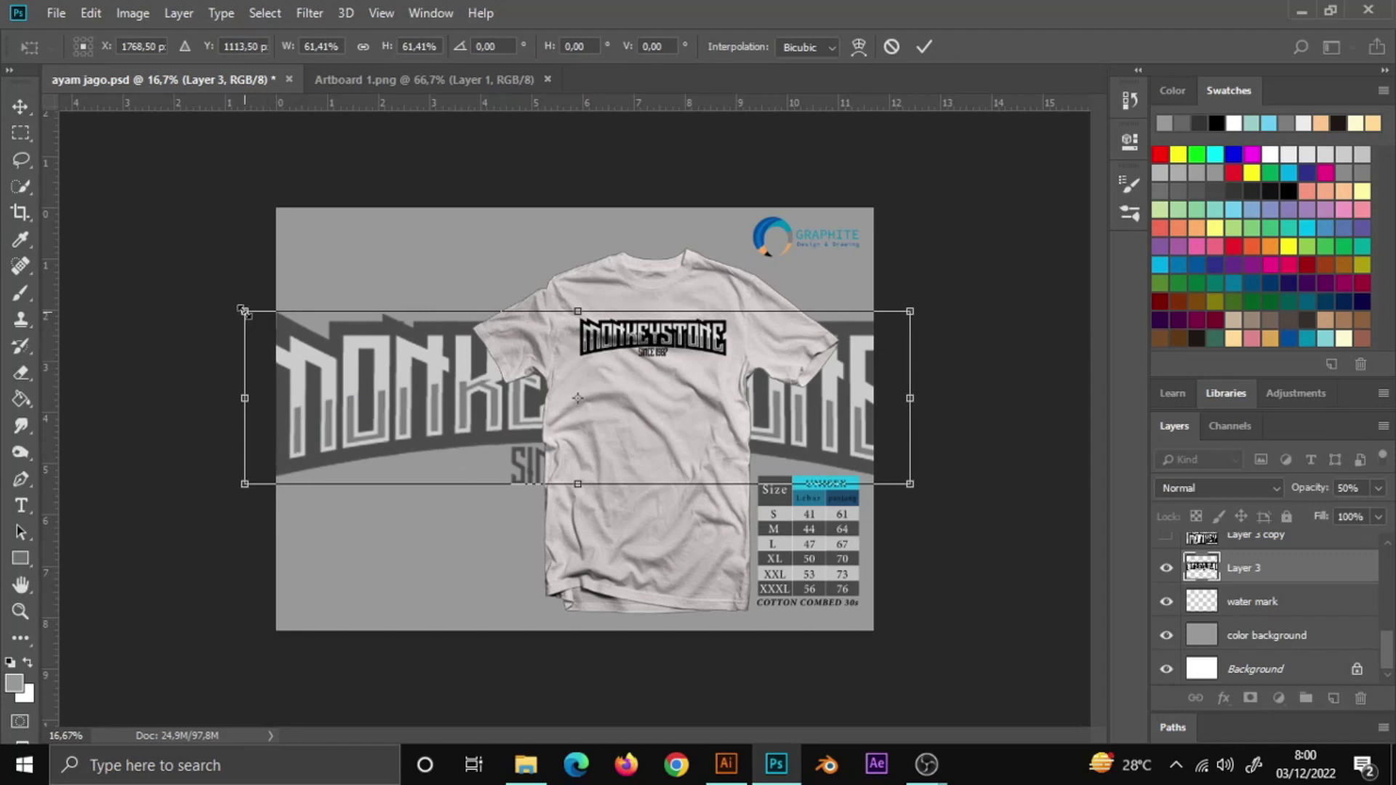
mouse_move(245, 312)
left_mouse_down()
mouse_move(286, 359)
mouse_move(276, 351)
left_mouse_up()
left_click(1376, 489)
left_click_drag(1318, 513, 1307, 513)
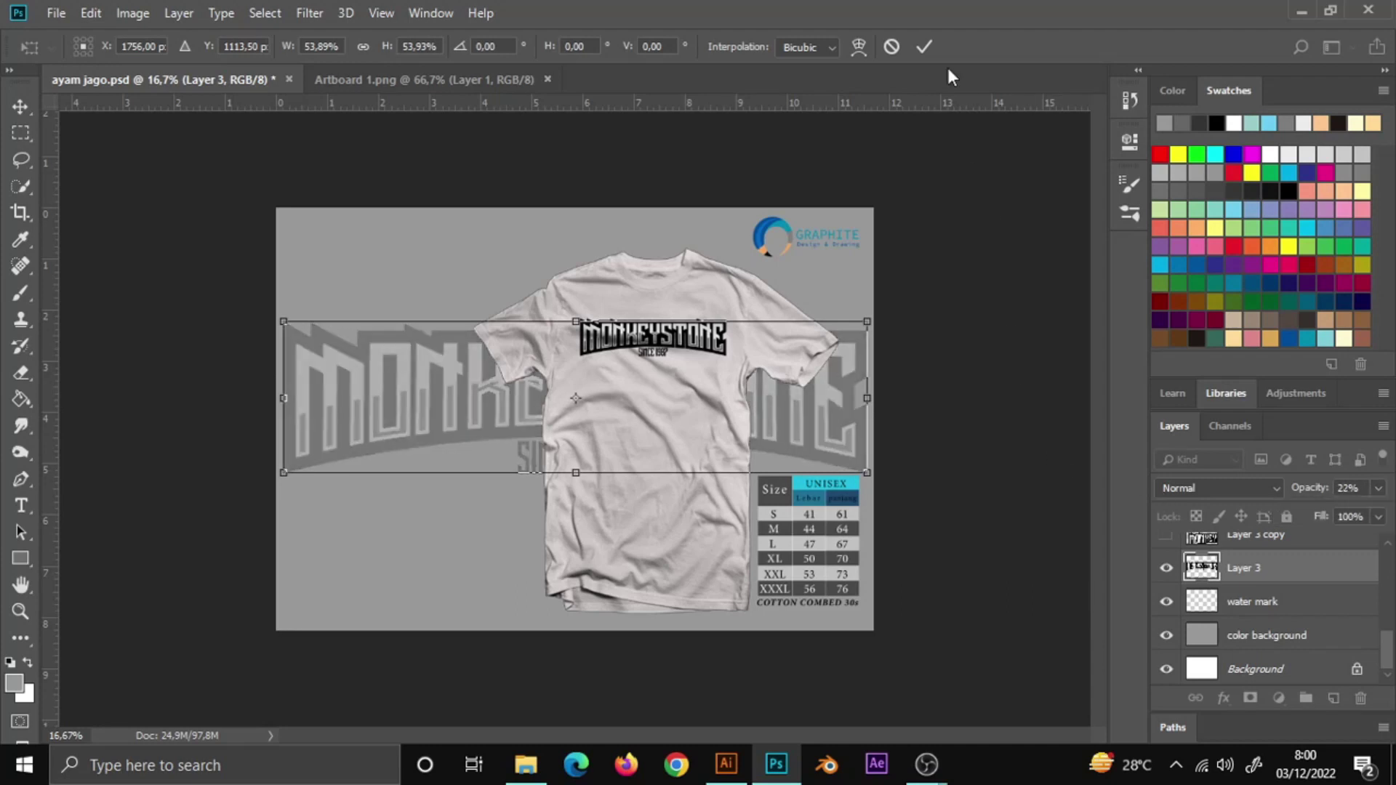
left_click(919, 51)
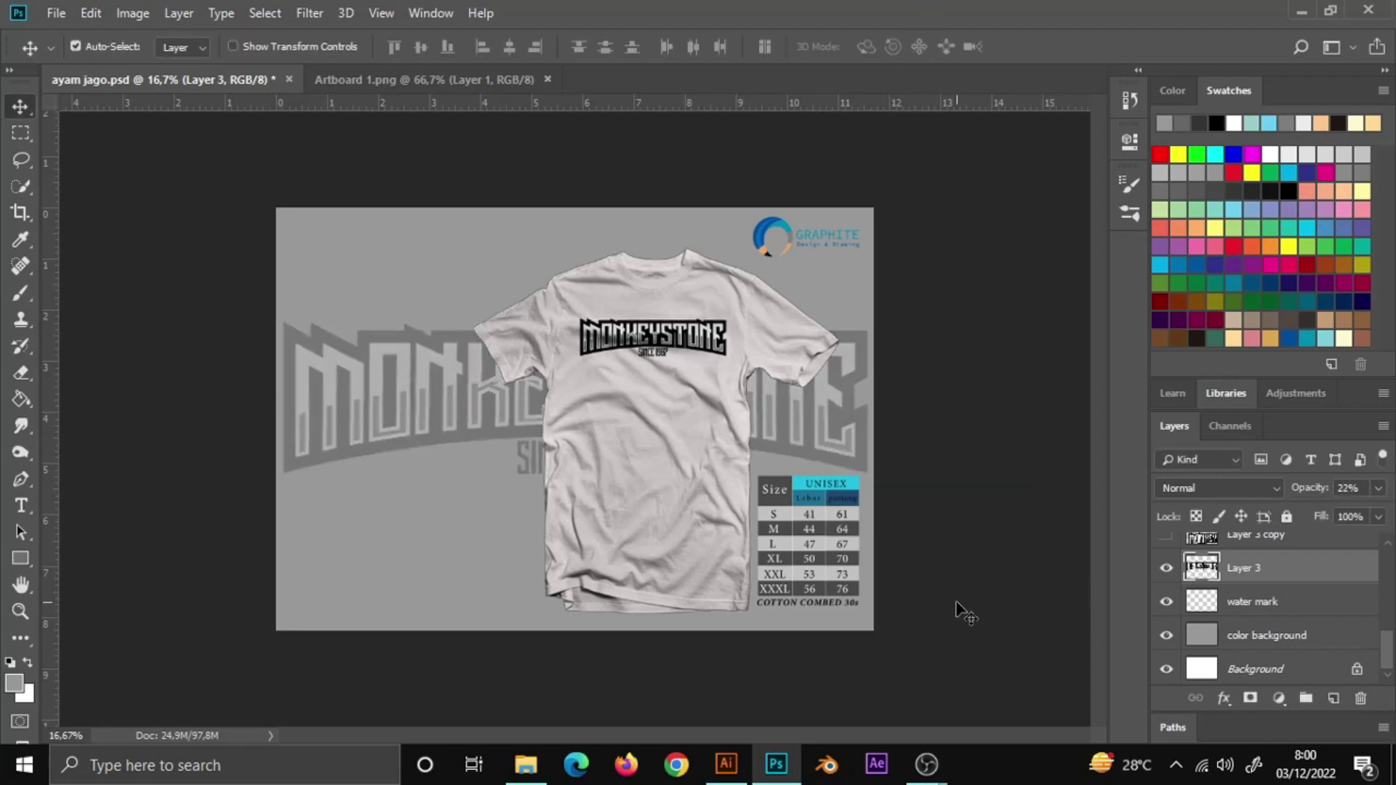